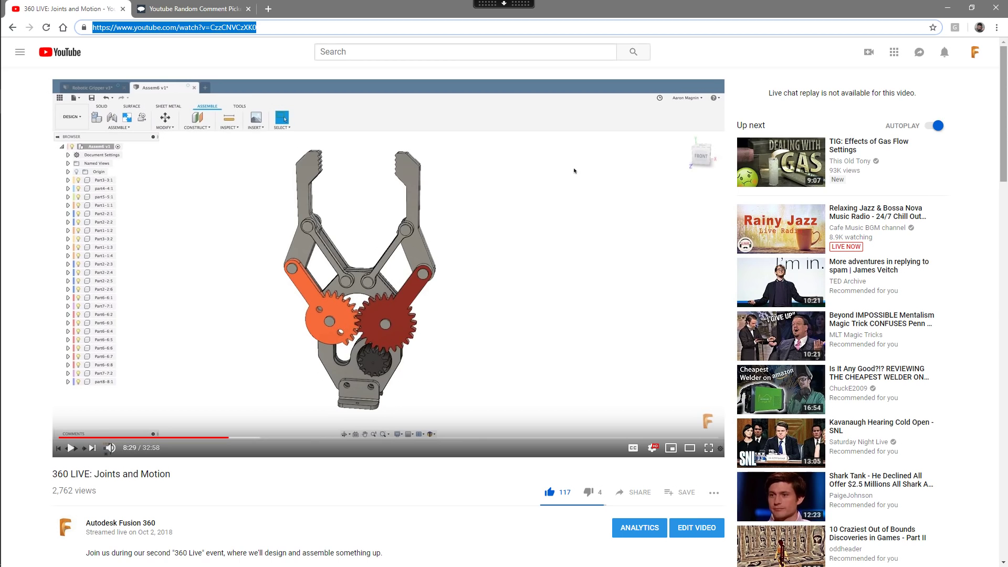
click(209, 9)
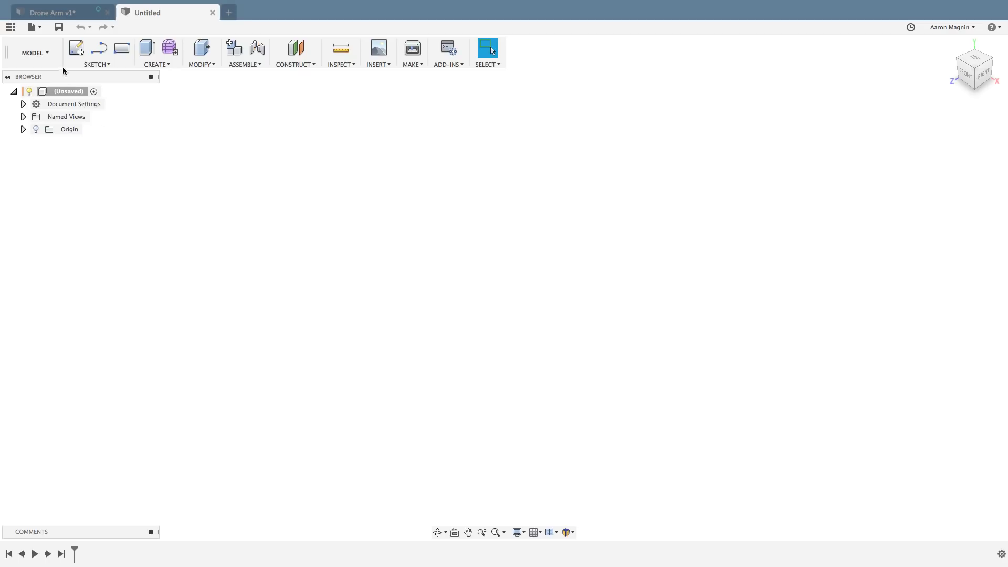
Create a new design from the mesh file PIVOT ROCKER.stl in the Live Stream Parts folder.
click(34, 27)
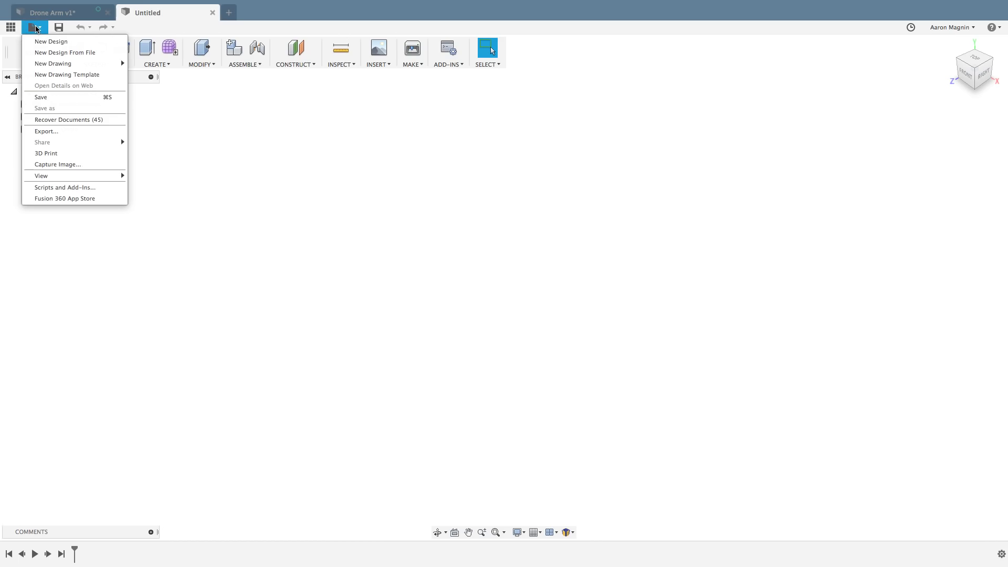
click(46, 54)
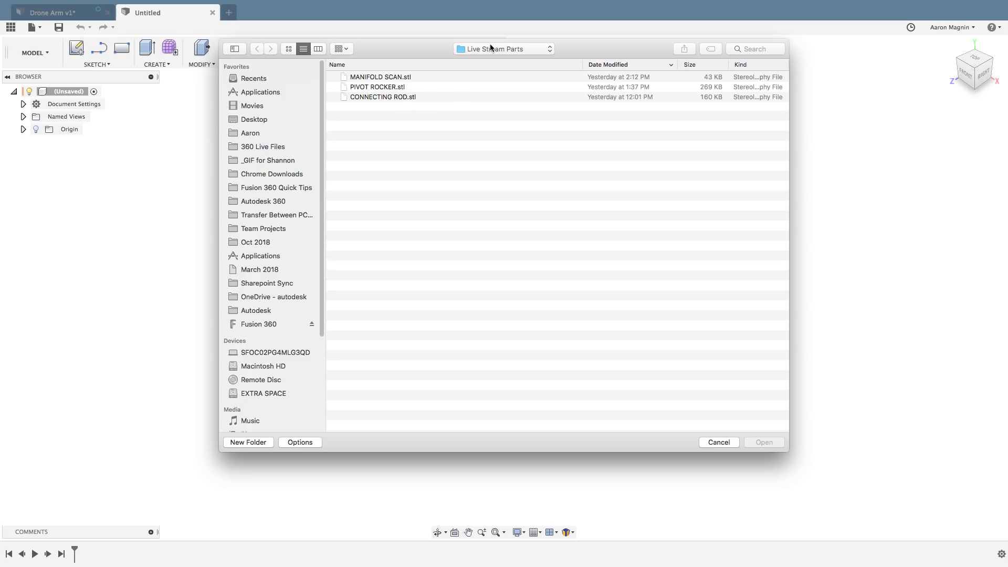
click(379, 97)
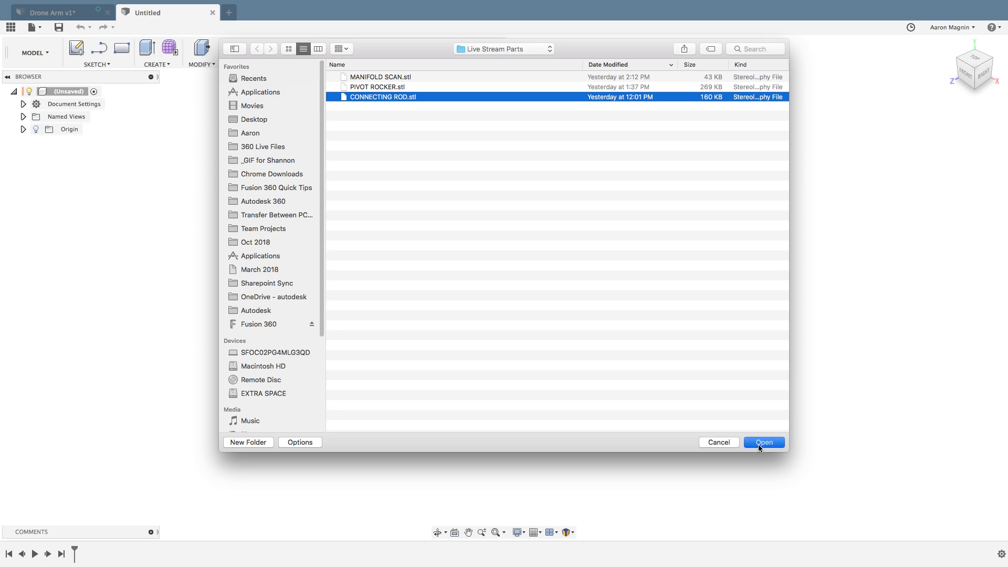
click(374, 88)
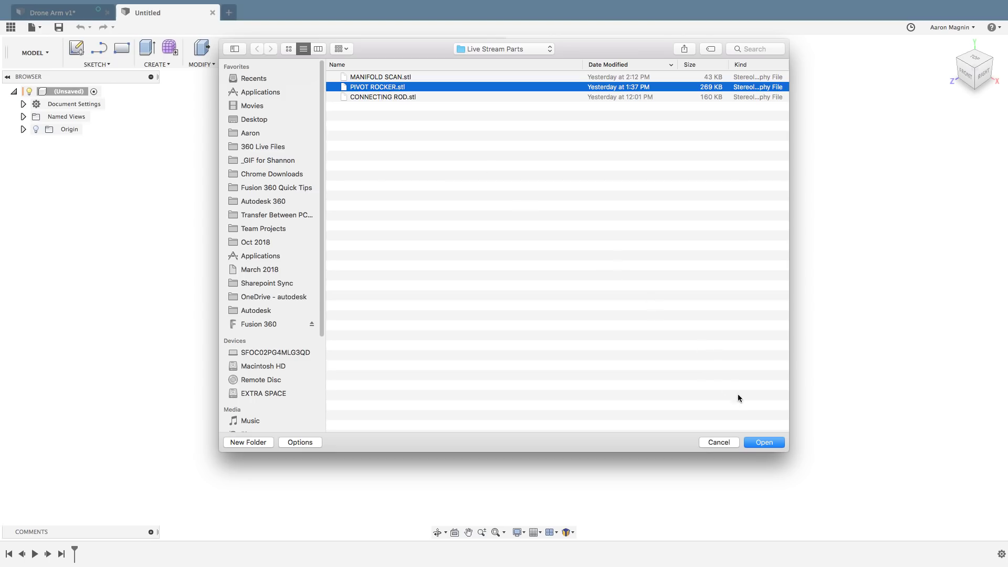
click(765, 443)
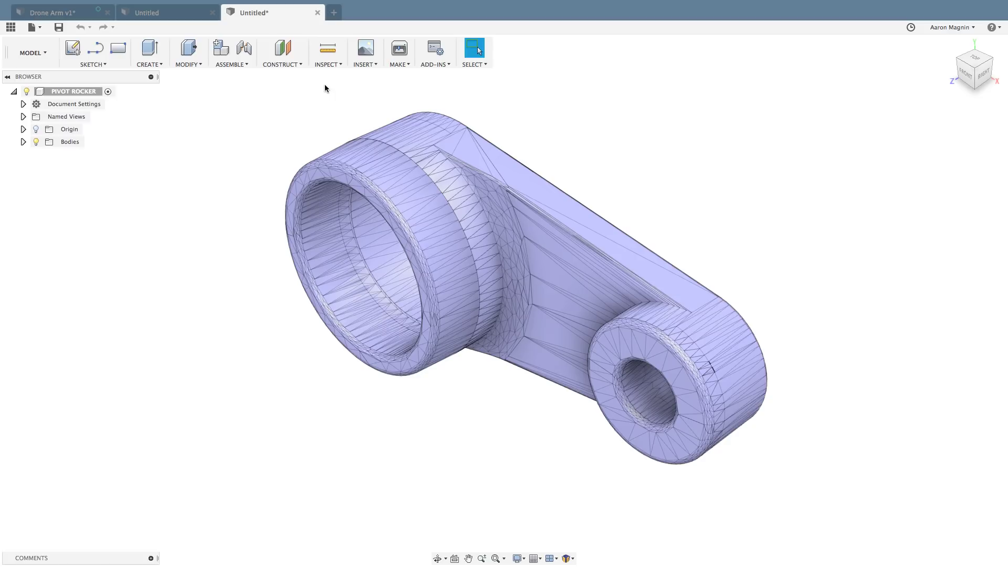
View the properties of the imported pivot rocker mesh body to check its facet count.
shift+middle_drag(325, 88, 247, 190)
click(24, 142)
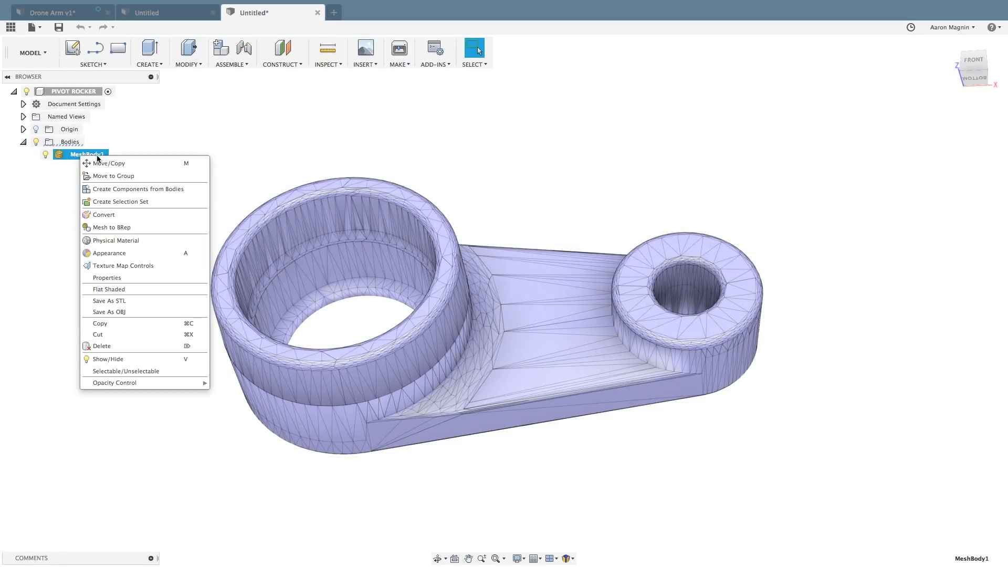
click(107, 276)
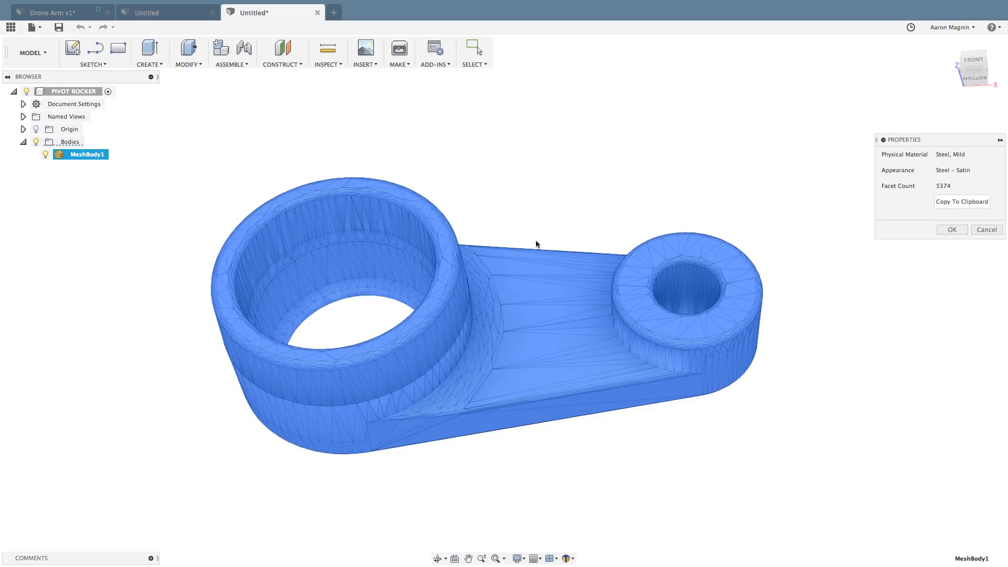
click(943, 202)
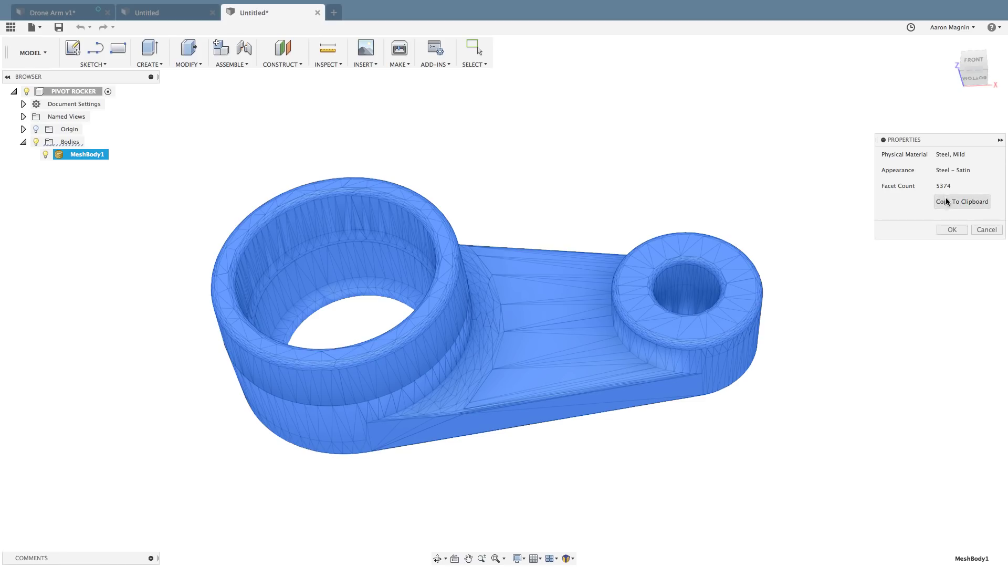
click(951, 230)
click(684, 204)
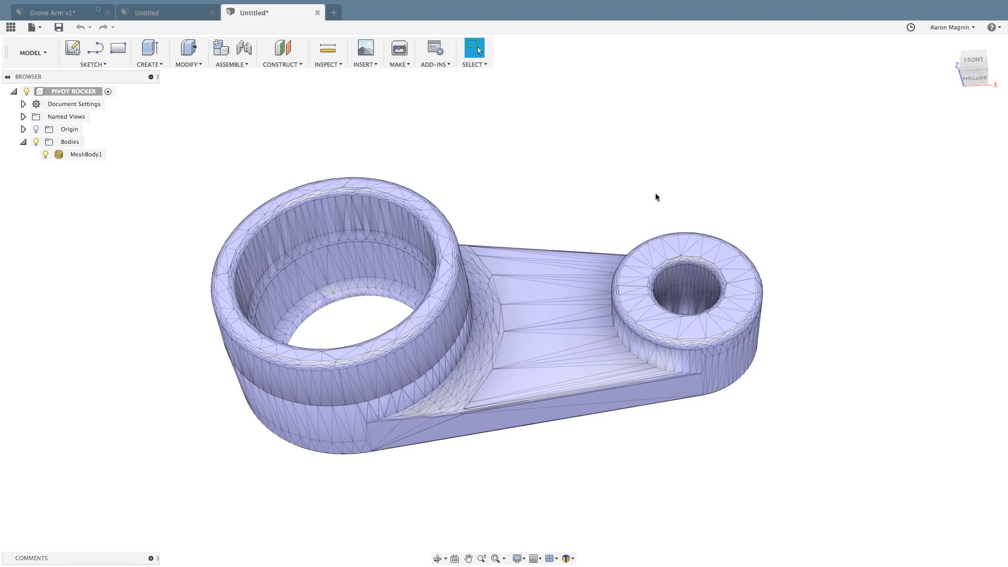
In the Mesh workspace, try an adaptive Reduce on the pivot rocker mesh with a density target of 0.506.
click(44, 55)
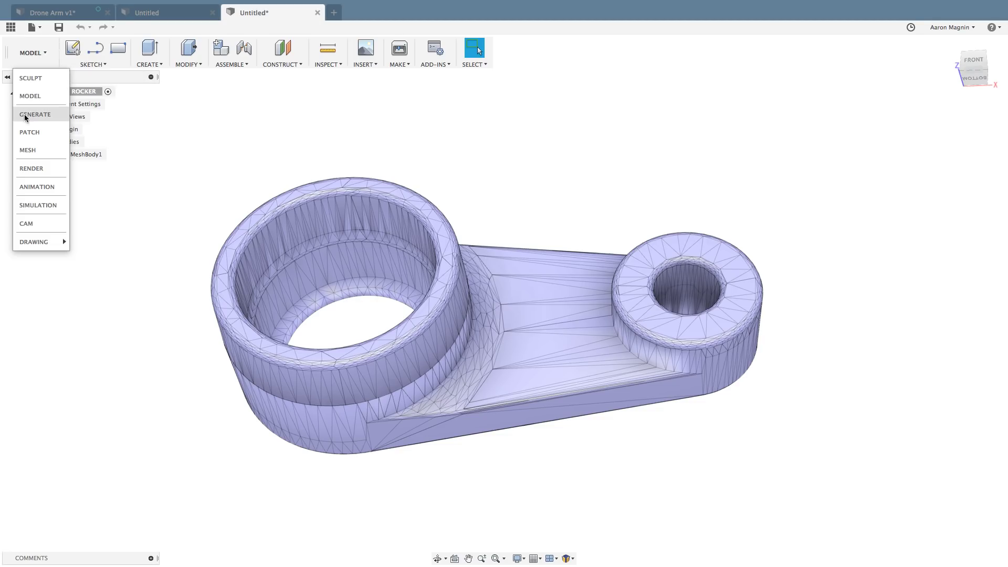
click(27, 150)
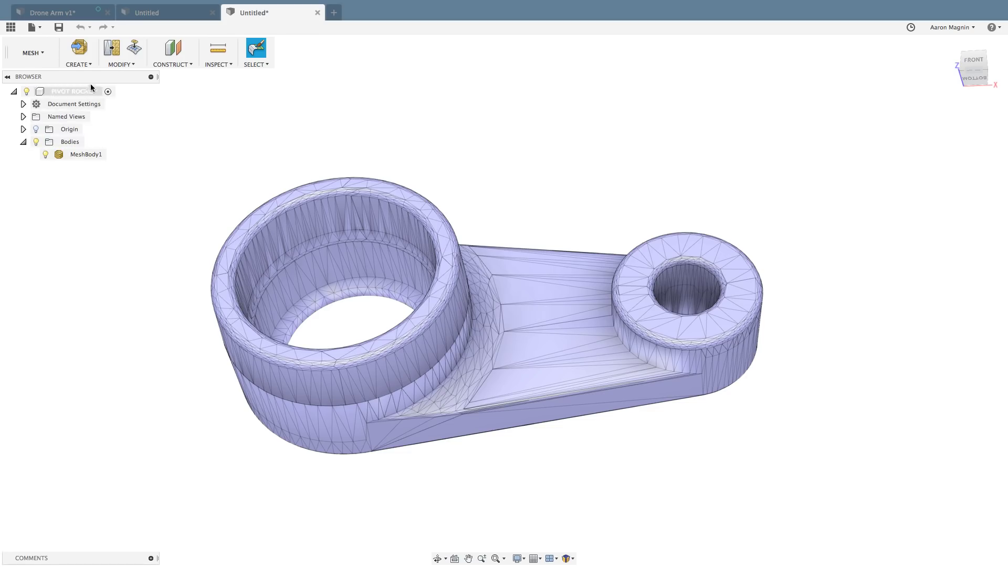
click(109, 64)
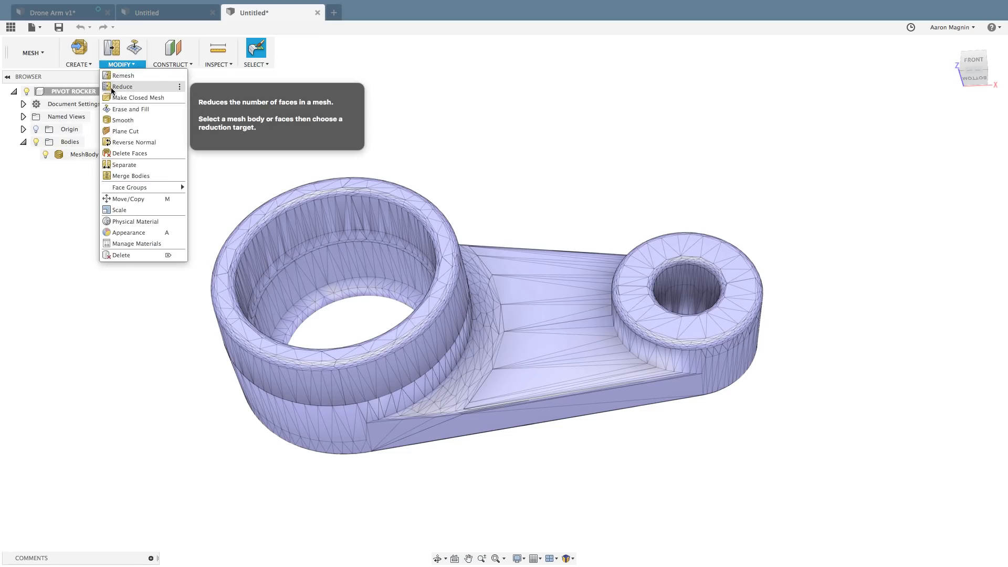
click(111, 88)
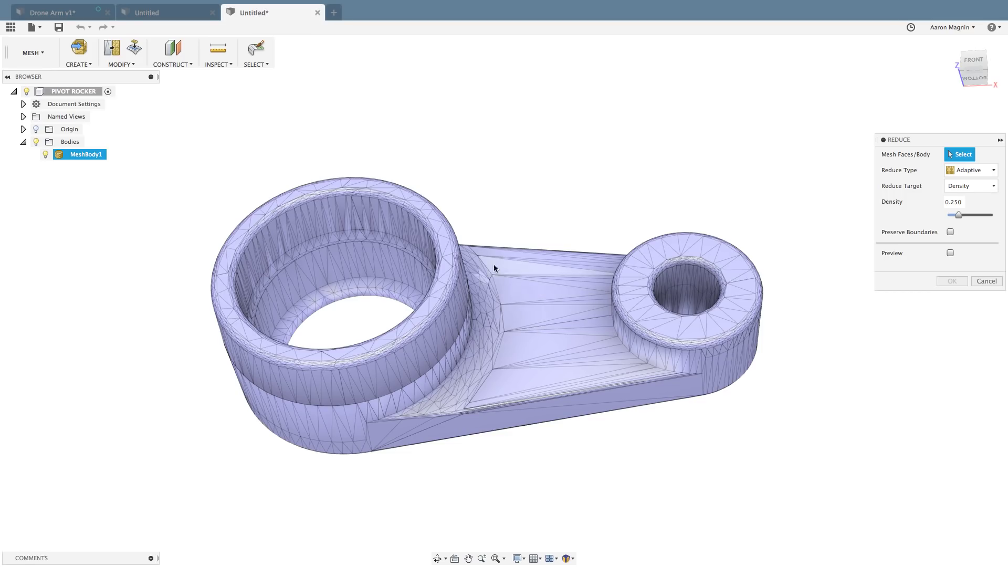
click(485, 341)
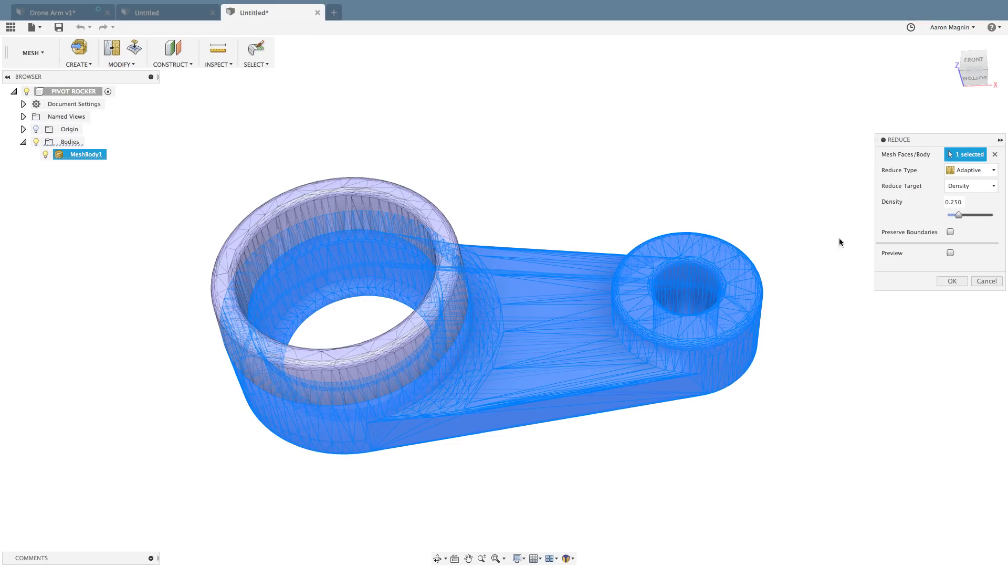
drag(960, 215, 971, 215)
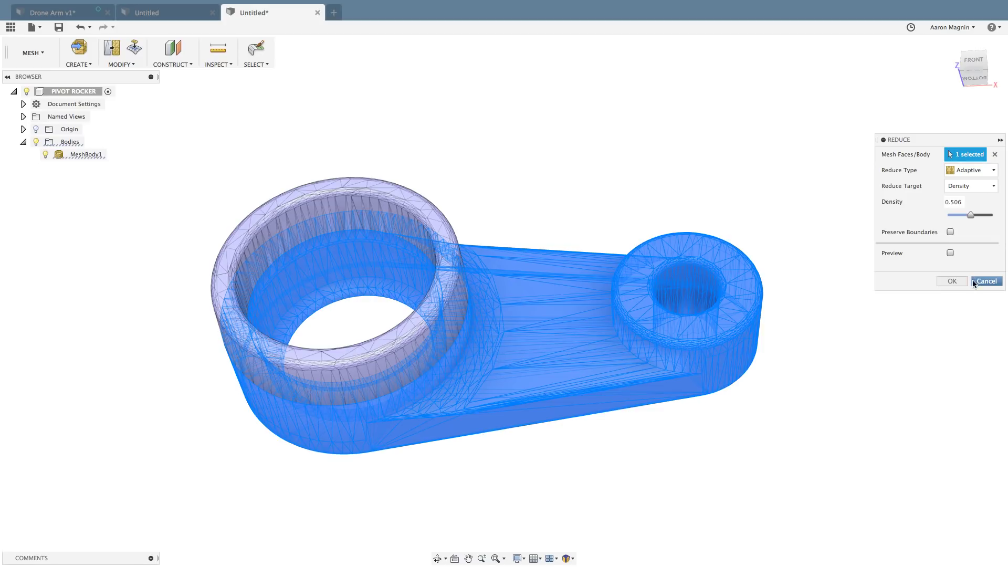
click(950, 253)
click(980, 281)
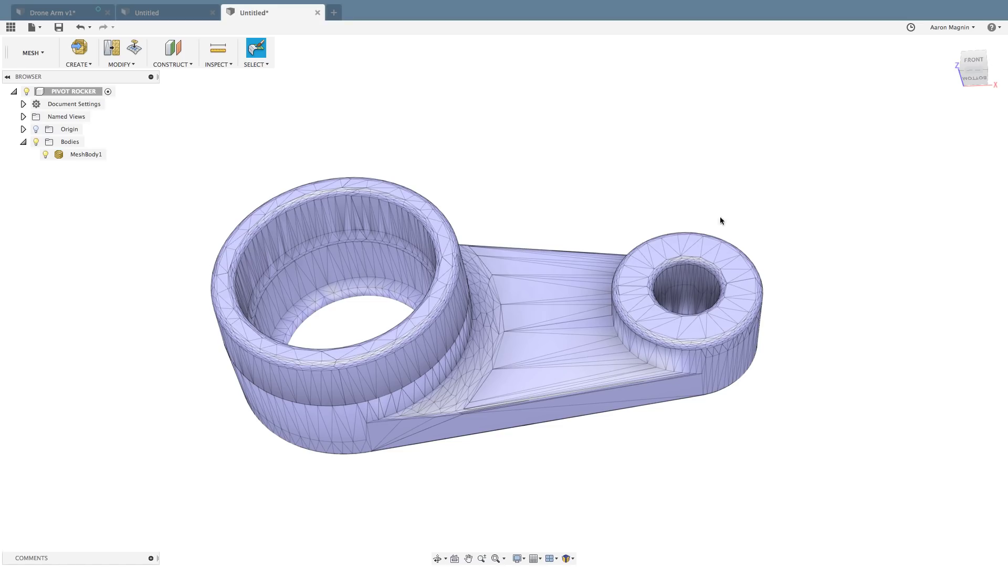
right_click(82, 153)
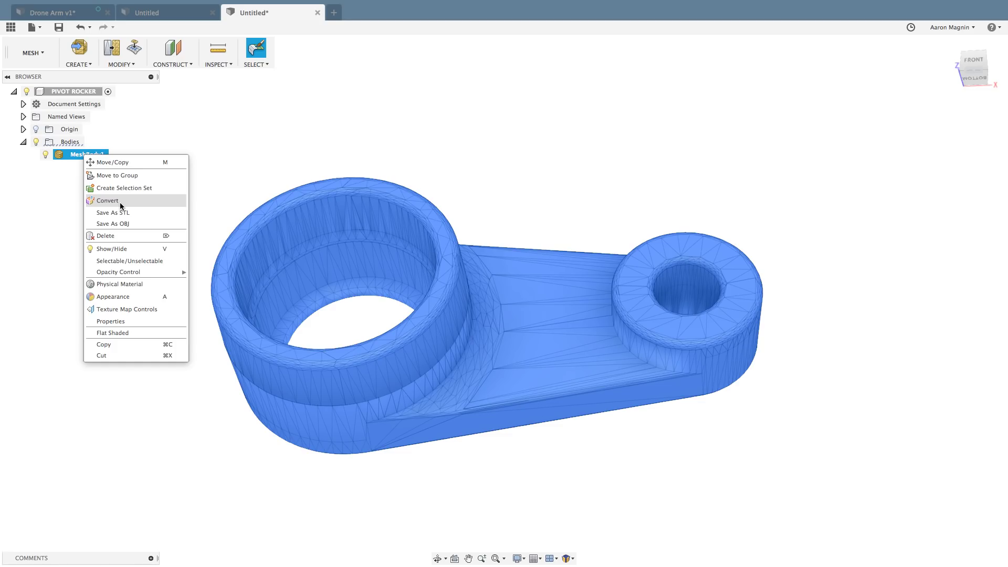
click(288, 133)
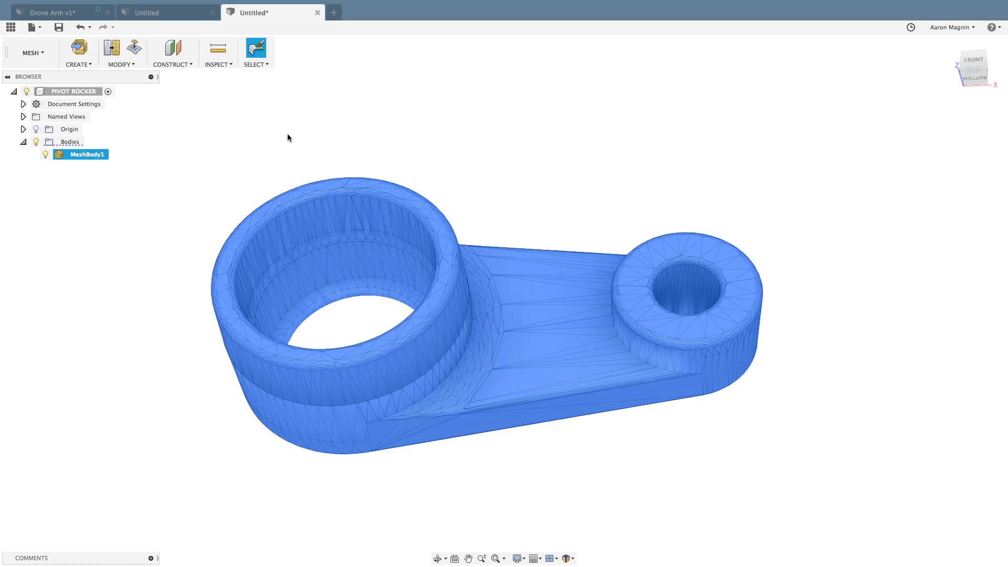
click(288, 135)
Return to the Model workspace and convert the mesh body with Mesh to BRep, using the New Body operation.
click(36, 53)
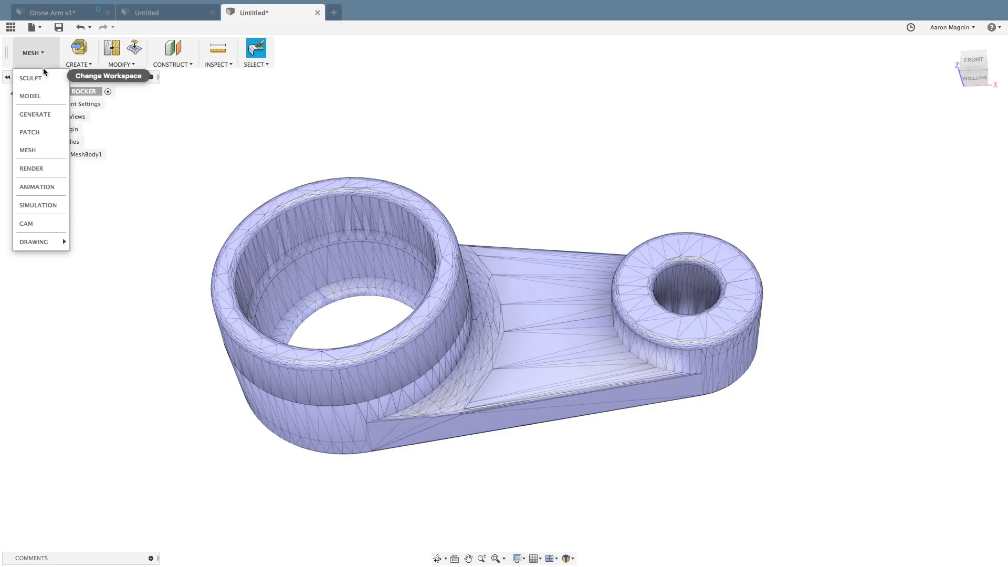
click(38, 96)
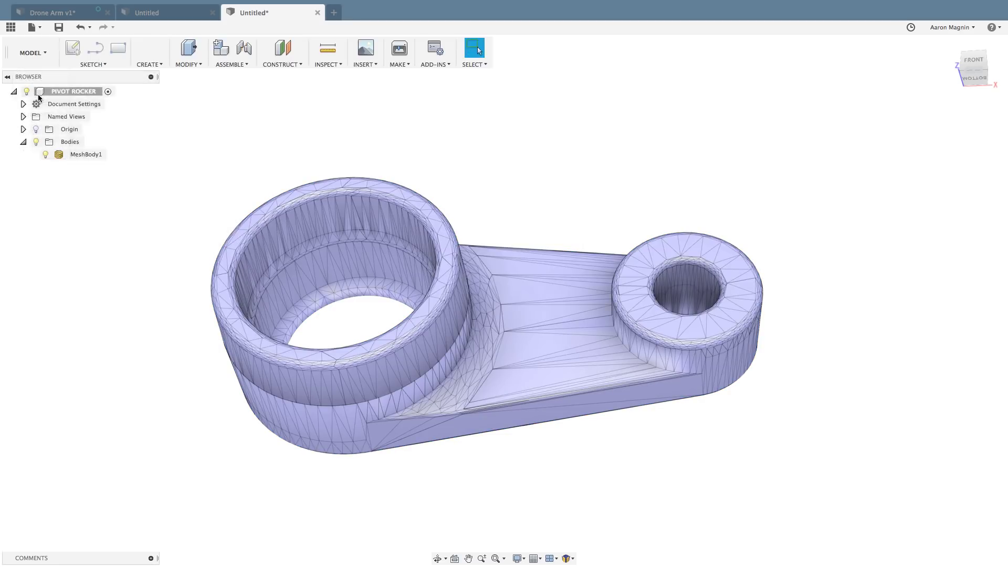
right_click(79, 155)
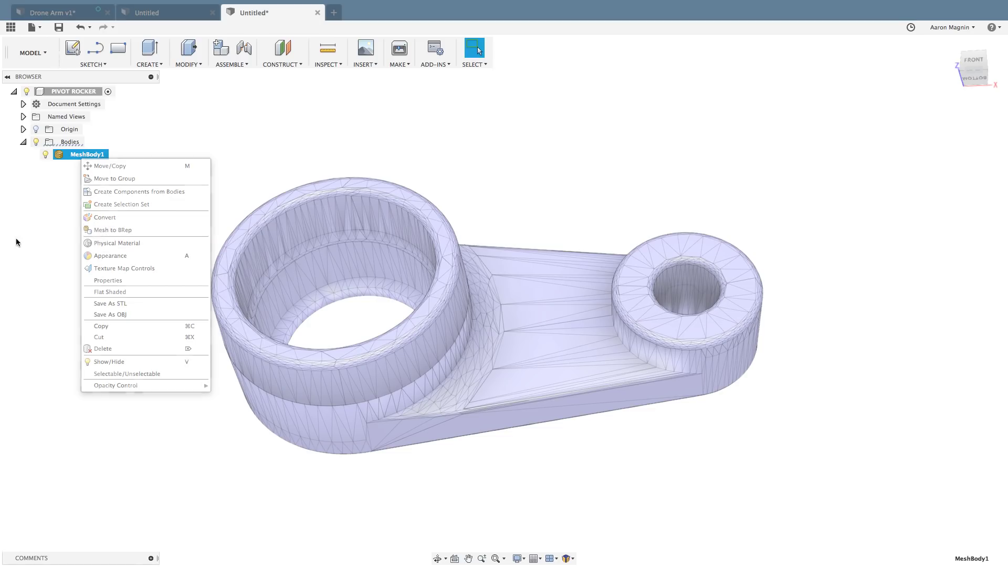
click(46, 185)
click(41, 30)
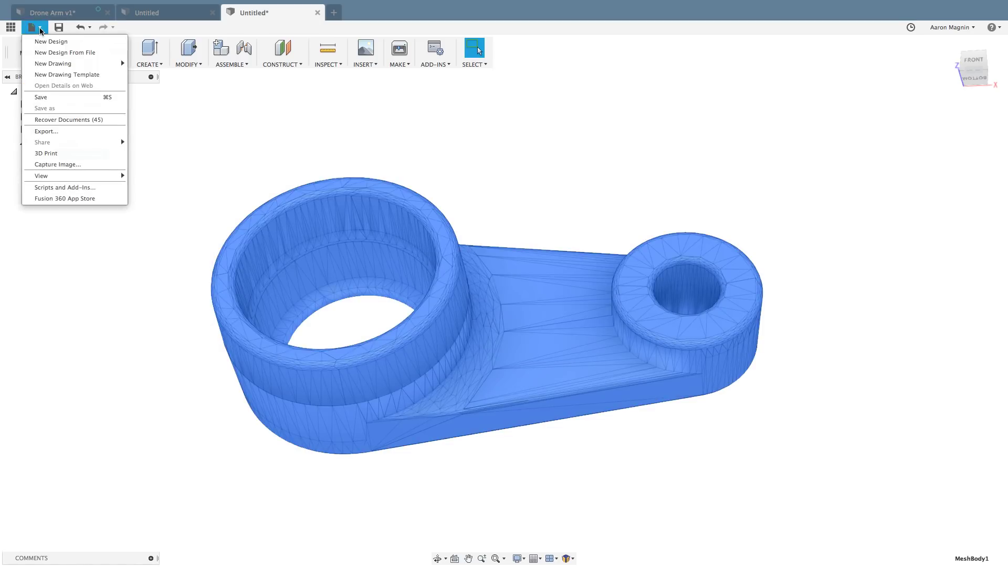
click(197, 96)
click(137, 180)
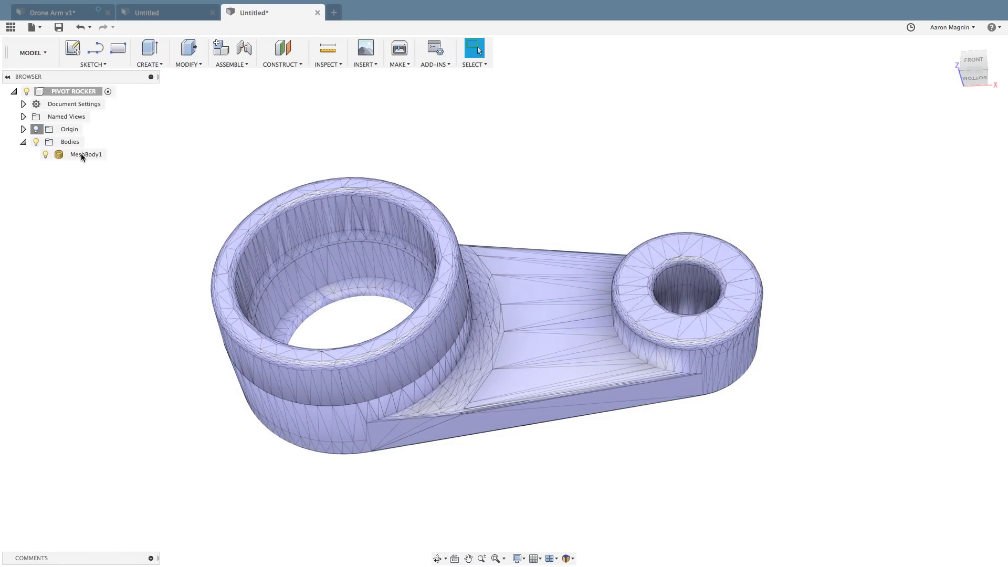
right_click(79, 154)
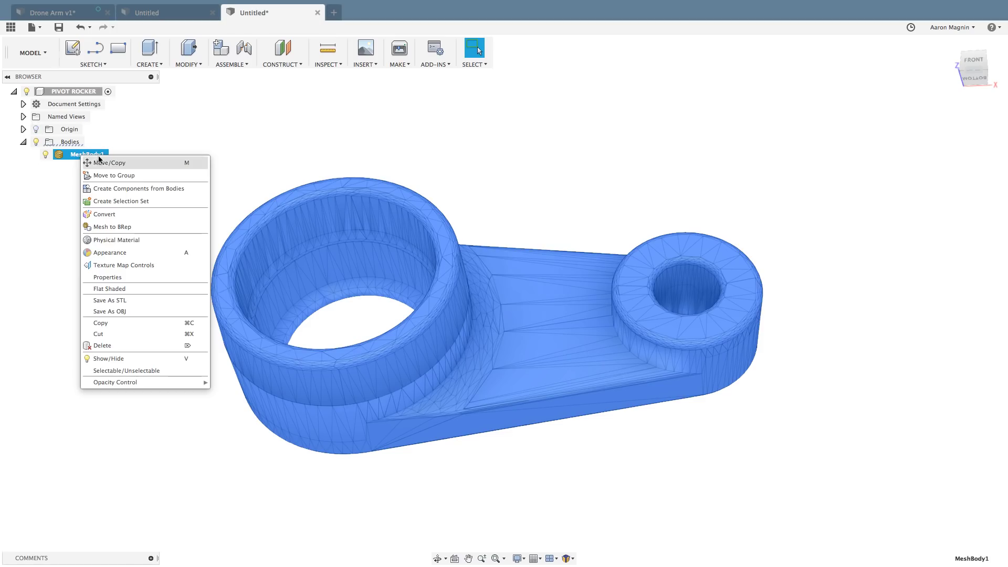
click(107, 227)
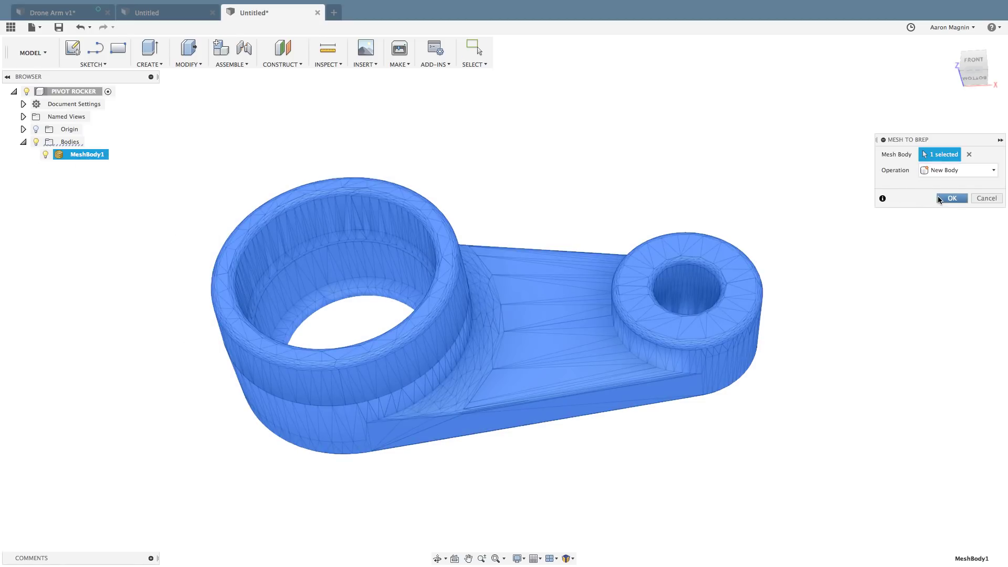
click(939, 199)
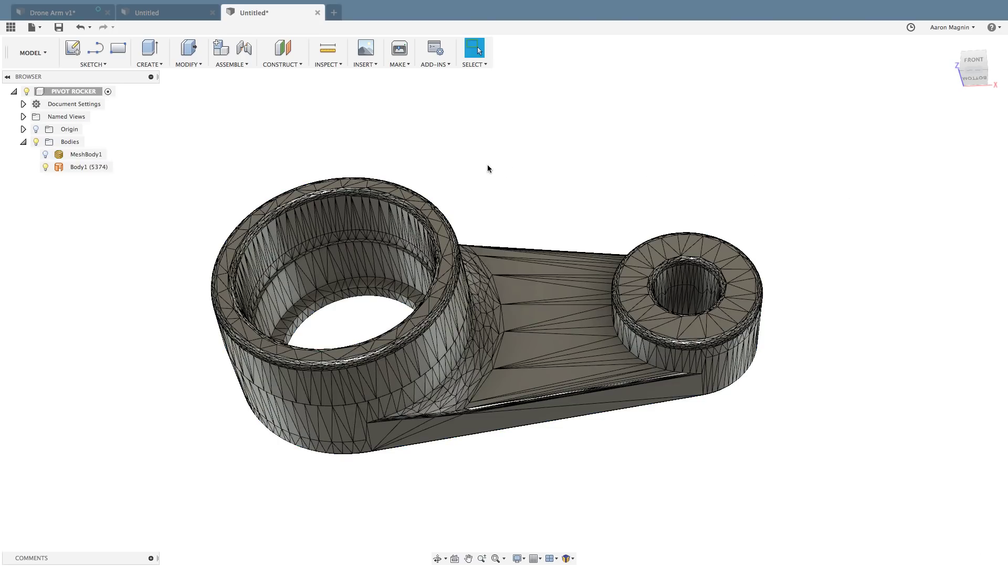
click(75, 171)
click(74, 167)
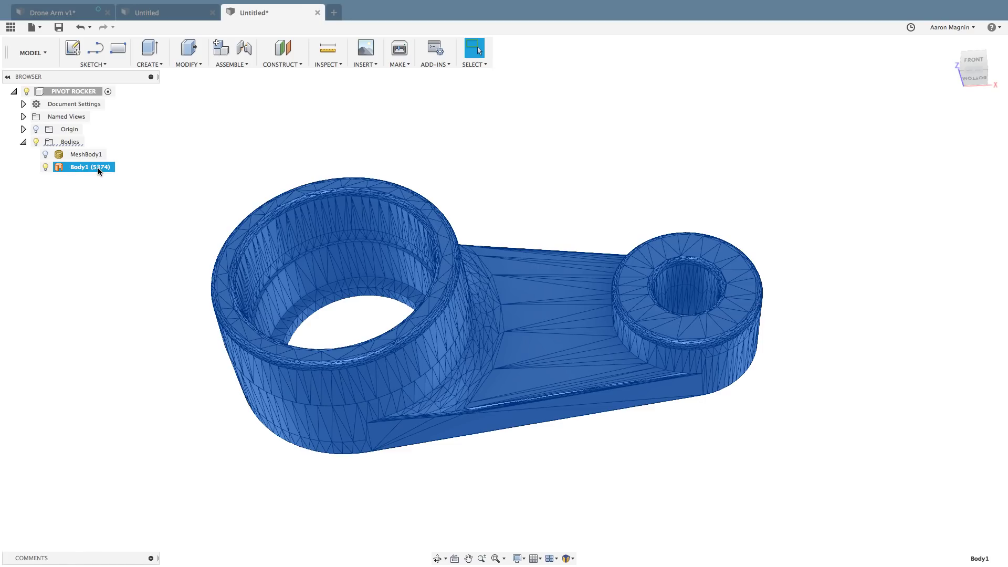
click(101, 213)
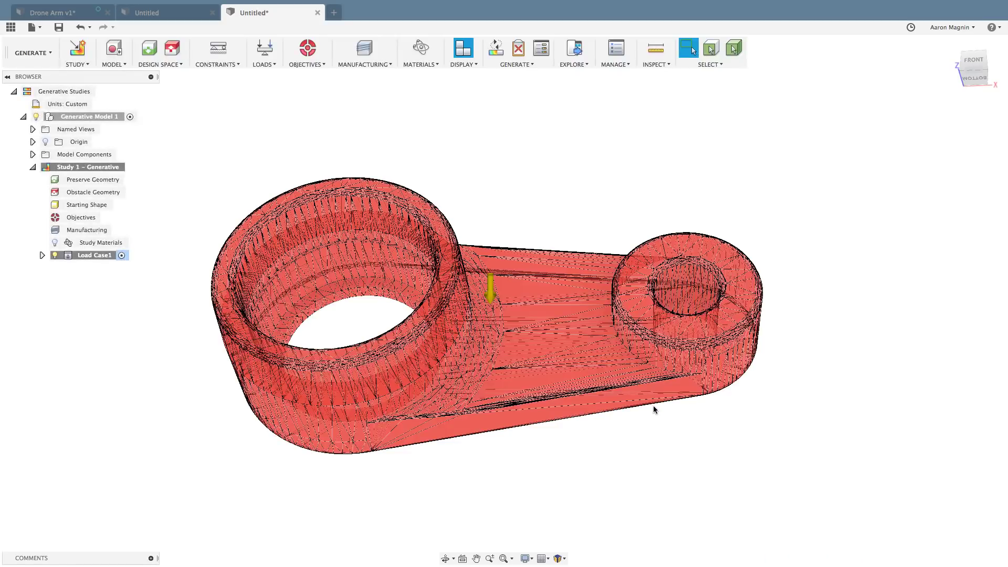
Switch to the Patch workspace and start a Stitch on the converted pivot rocker surface body.
click(43, 53)
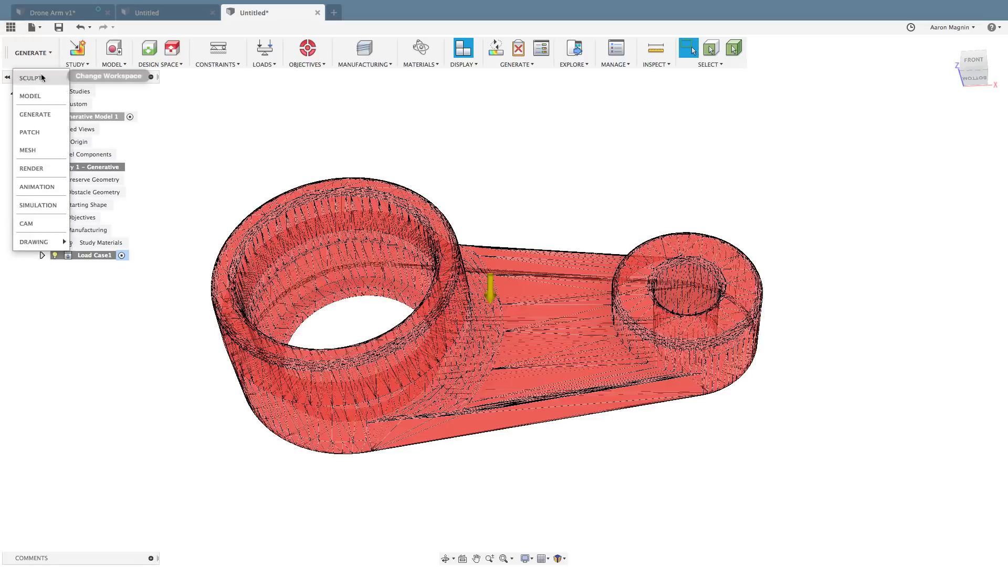
click(43, 136)
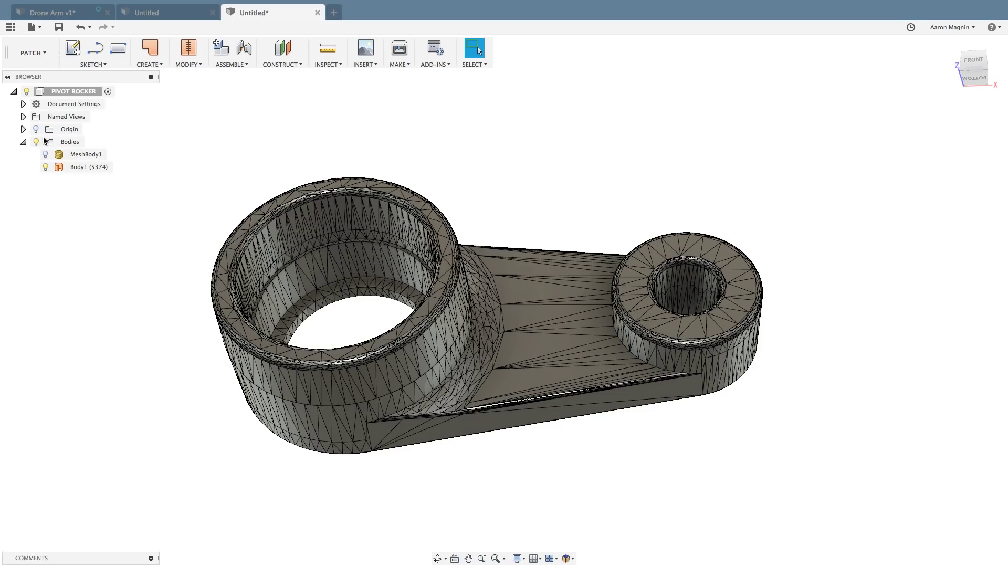
click(187, 49)
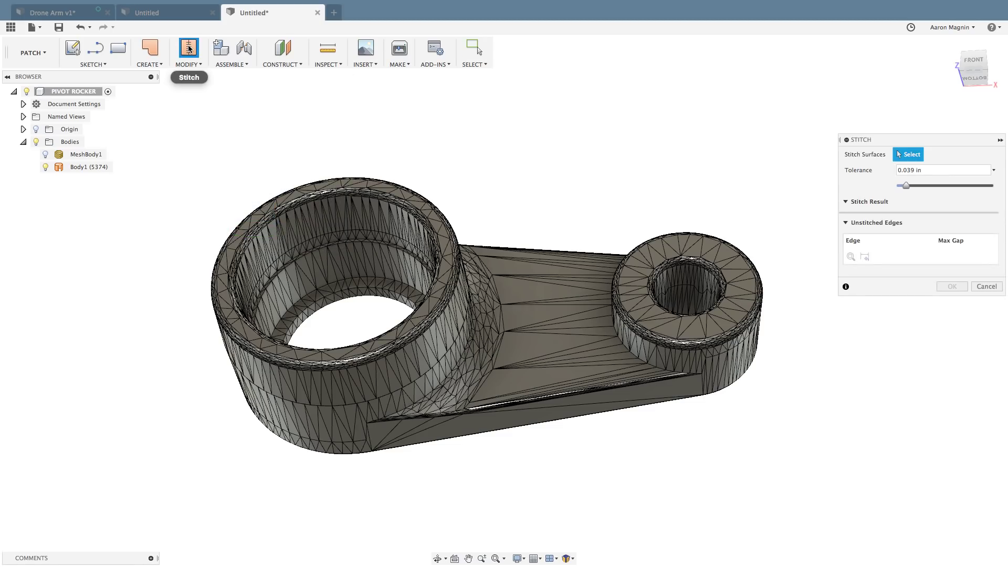
click(448, 240)
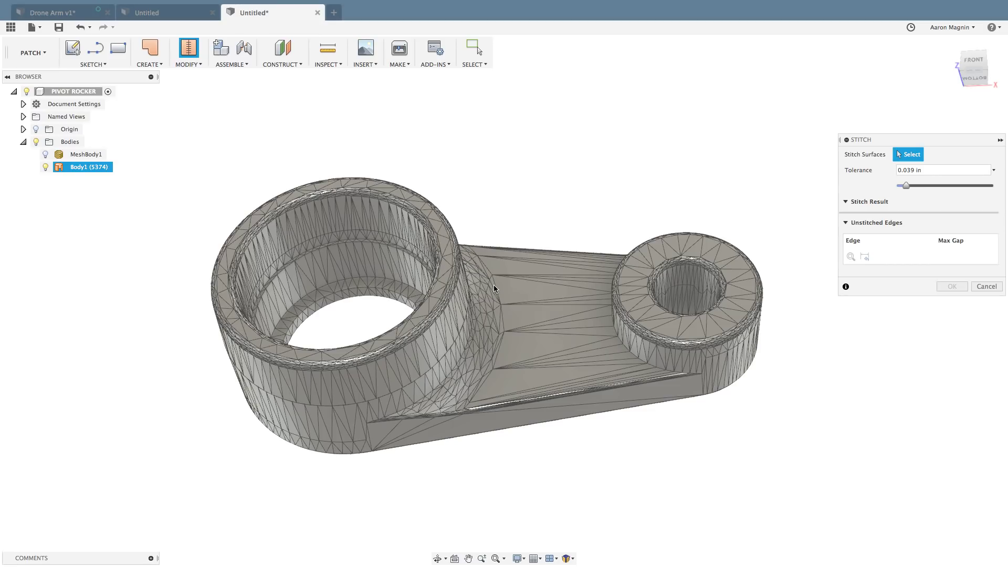
click(494, 285)
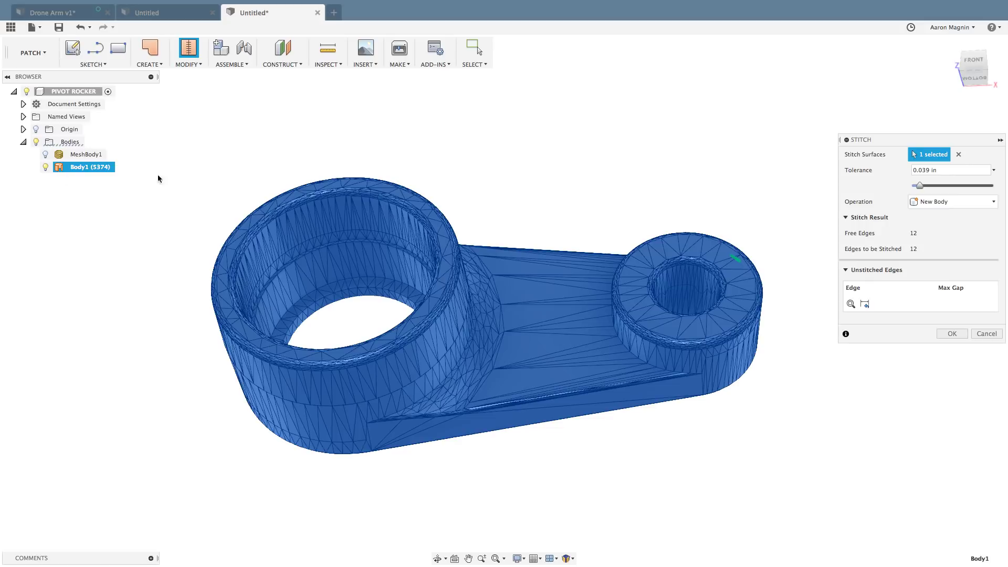
Inspect the highlighted free edges on the outer wall of the small boss from several angles.
shift+middle_drag(593, 188, 497, 342)
scroll(549, 331, up, 4)
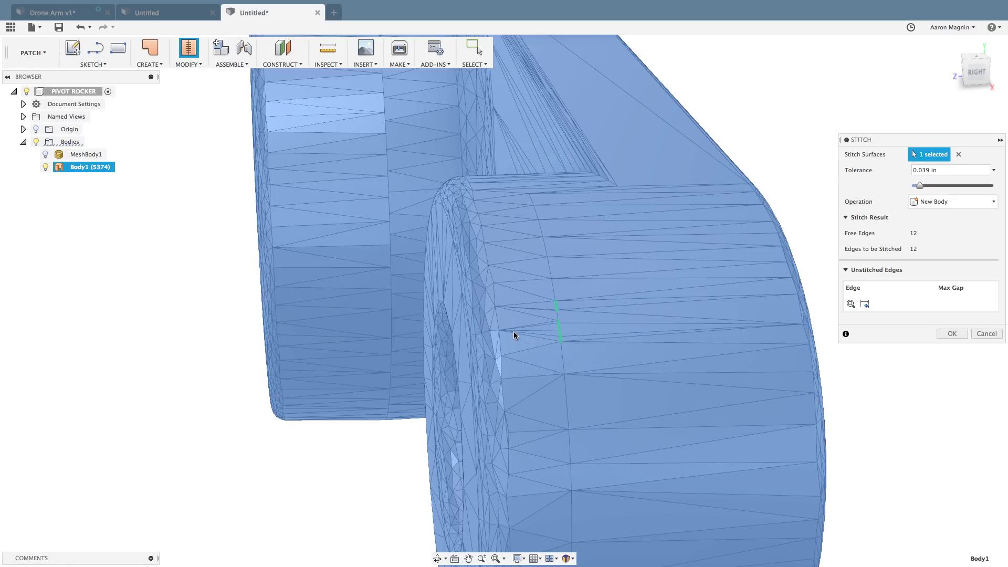
scroll(514, 332, down, 5)
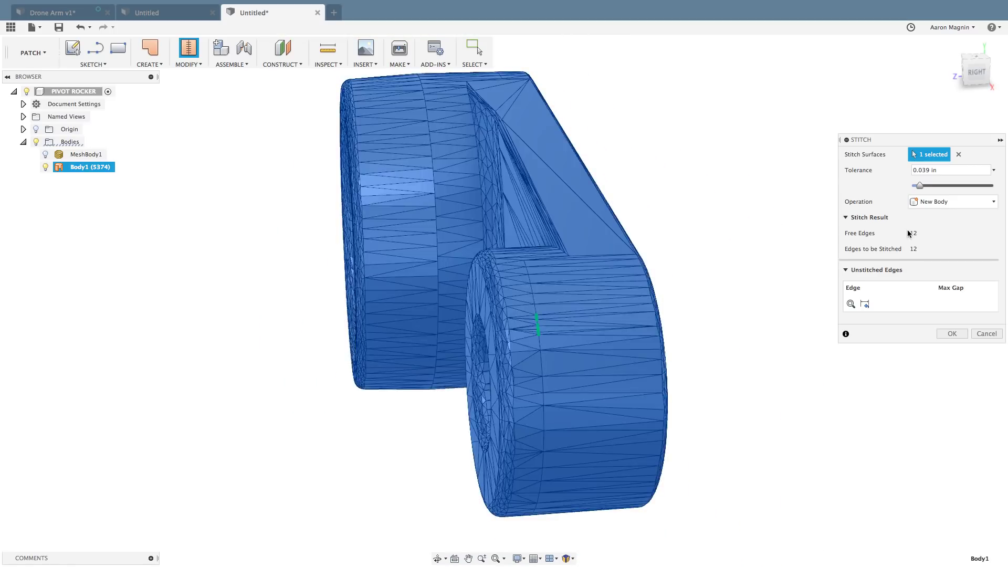
scroll(539, 329, up, 6)
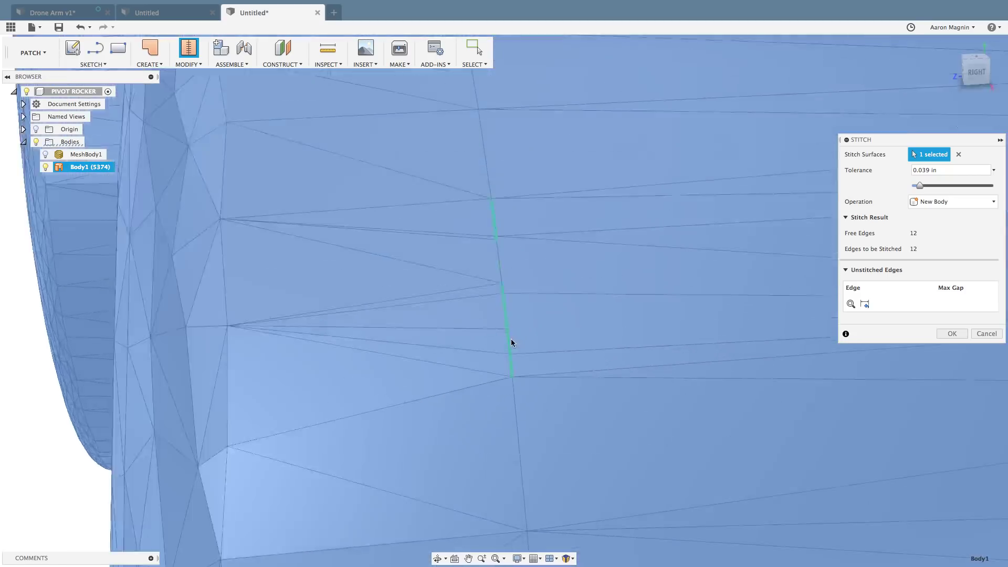
scroll(511, 341, up, 3)
scroll(509, 337, down, 5)
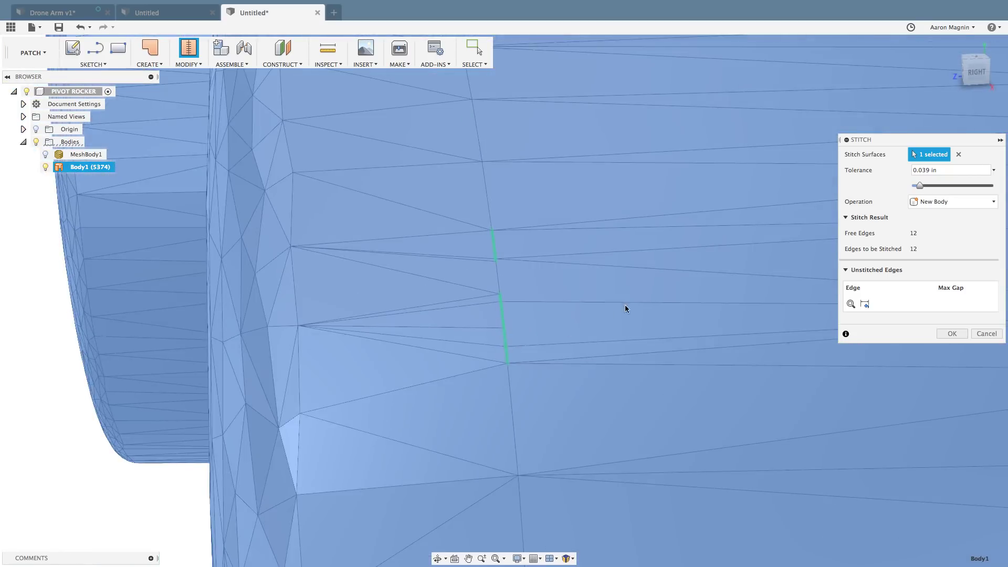
scroll(499, 332, down, 6)
shift+middle_drag(499, 333, 540, 337)
scroll(537, 318, down, 5)
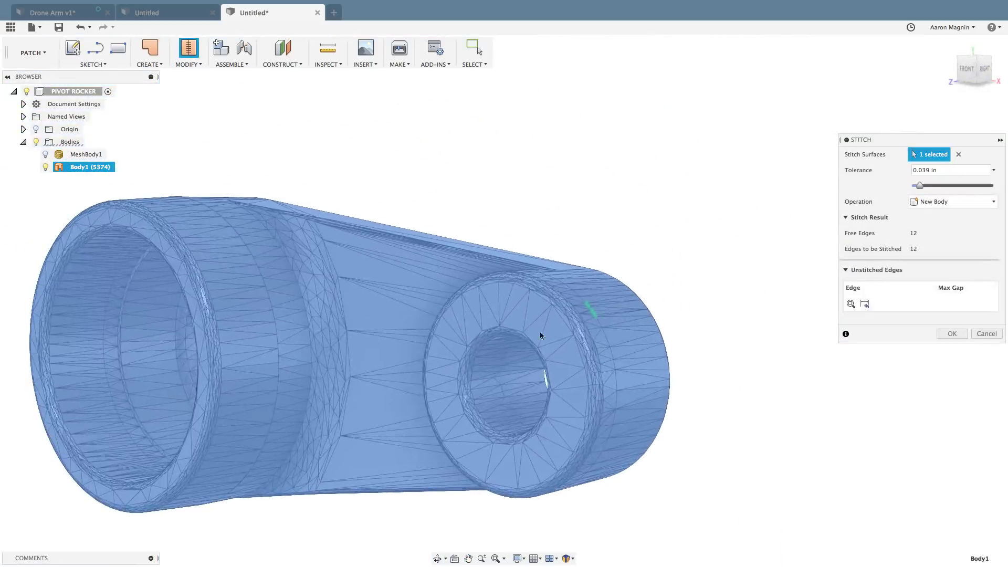
middle_drag(442, 340, 549, 304)
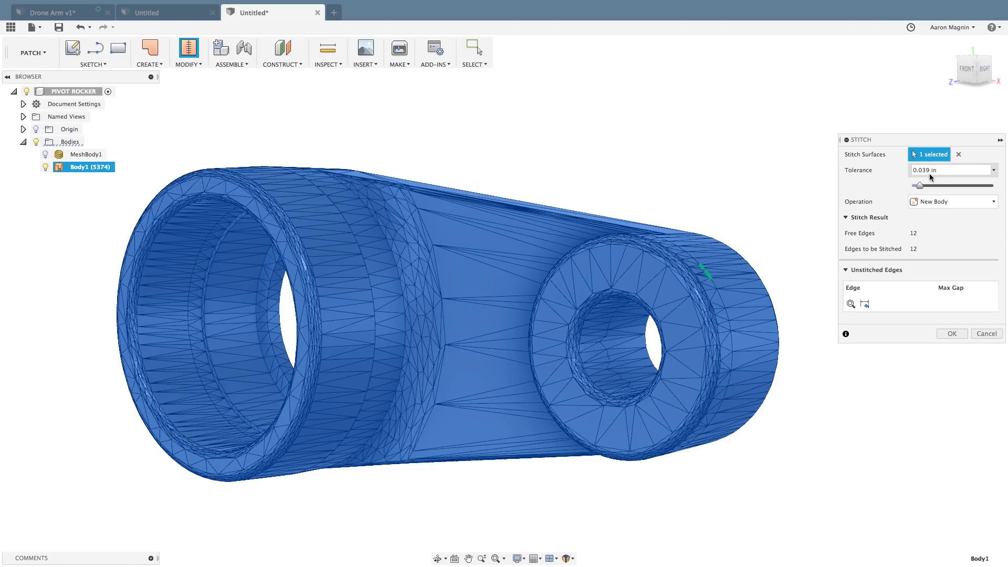
Complete the stitch with a 0.039 in tolerance and the New Body operation, and select the stitched body.
shift+middle_drag(626, 288, 642, 250)
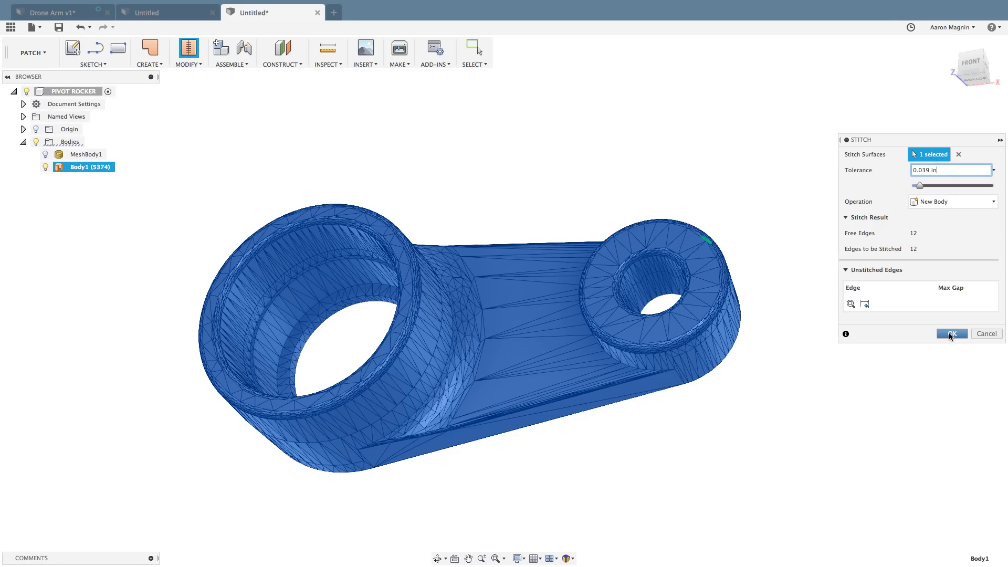
click(951, 334)
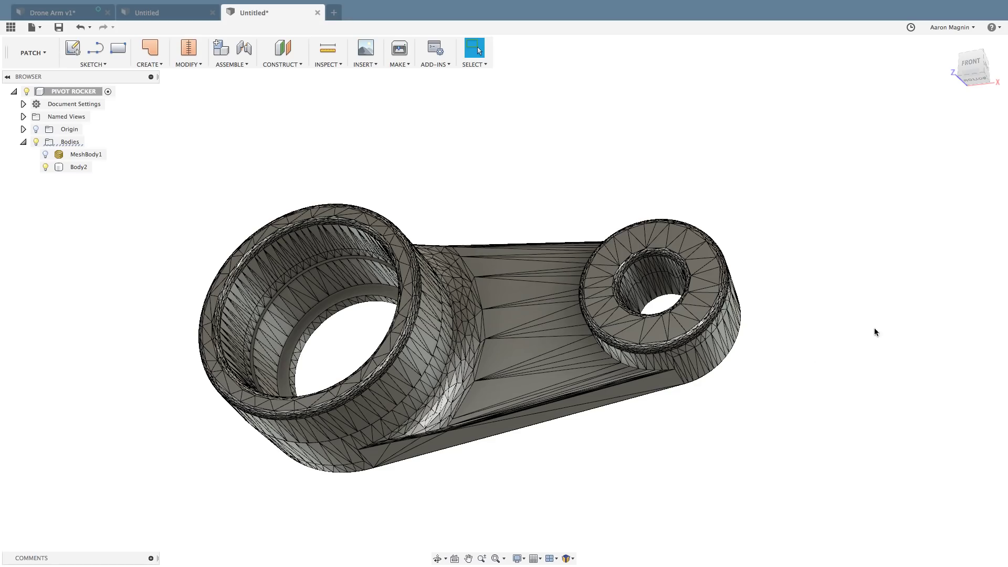
click(79, 167)
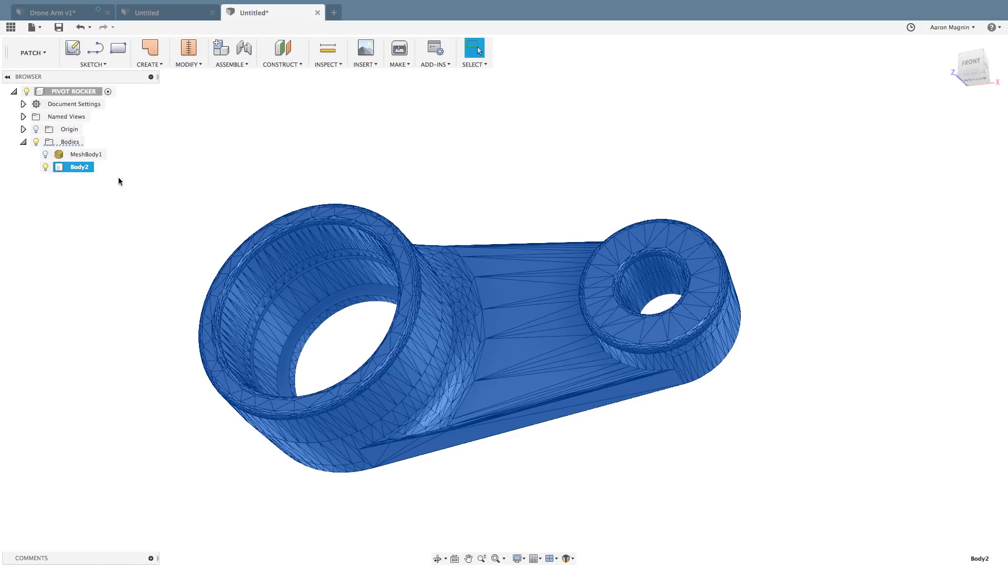
Examine the triangulated faces of the stitched body around the arm and the small boss bore.
shift+middle_drag(293, 198, 465, 300)
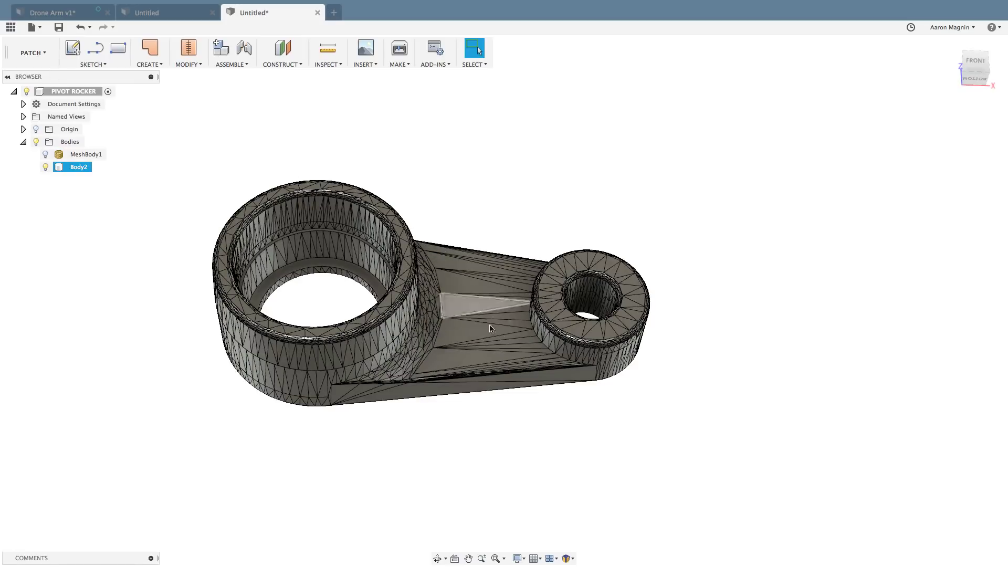
scroll(620, 318, up, 3)
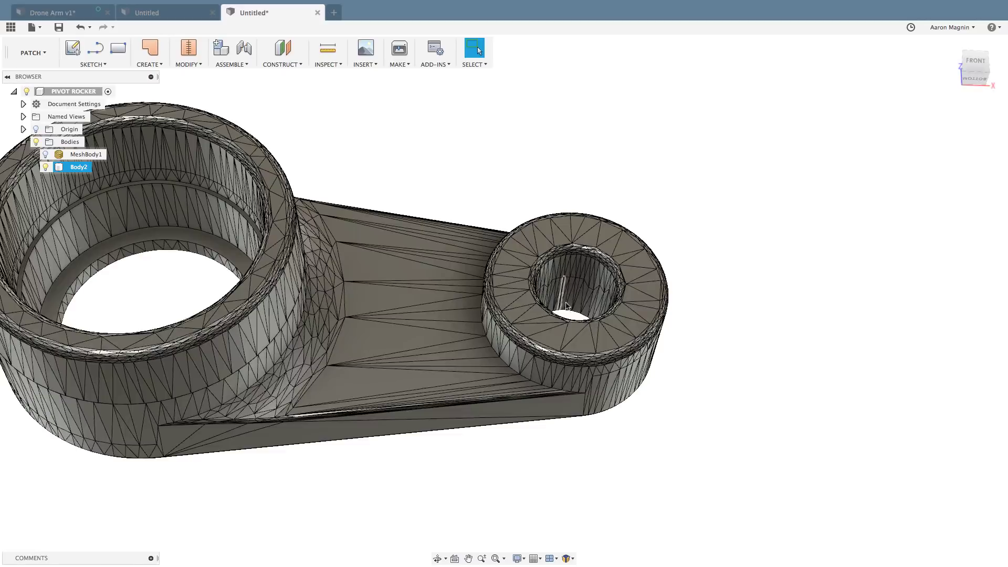
scroll(603, 304, up, 3)
shift+middle_drag(603, 304, 561, 316)
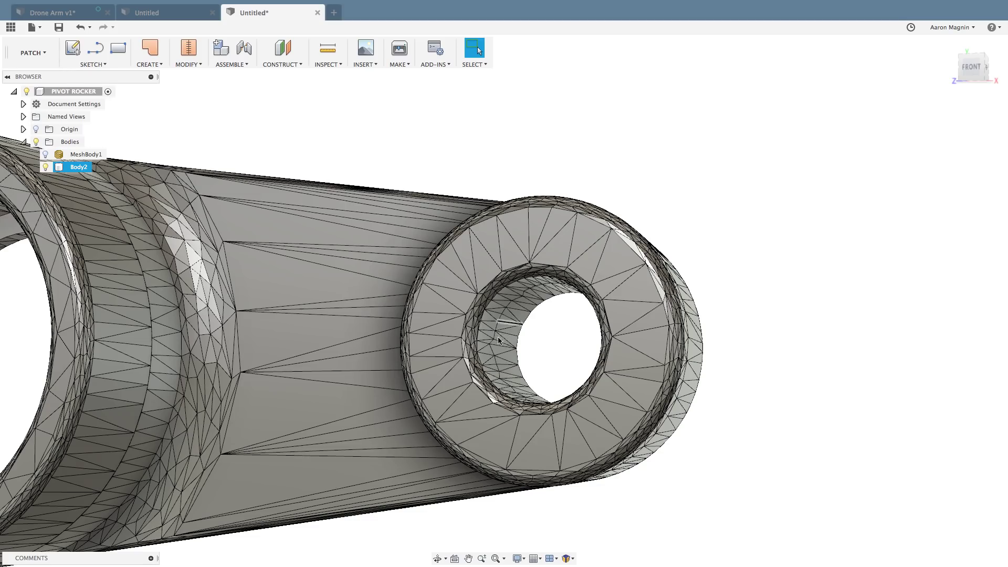
scroll(541, 381, down, 5)
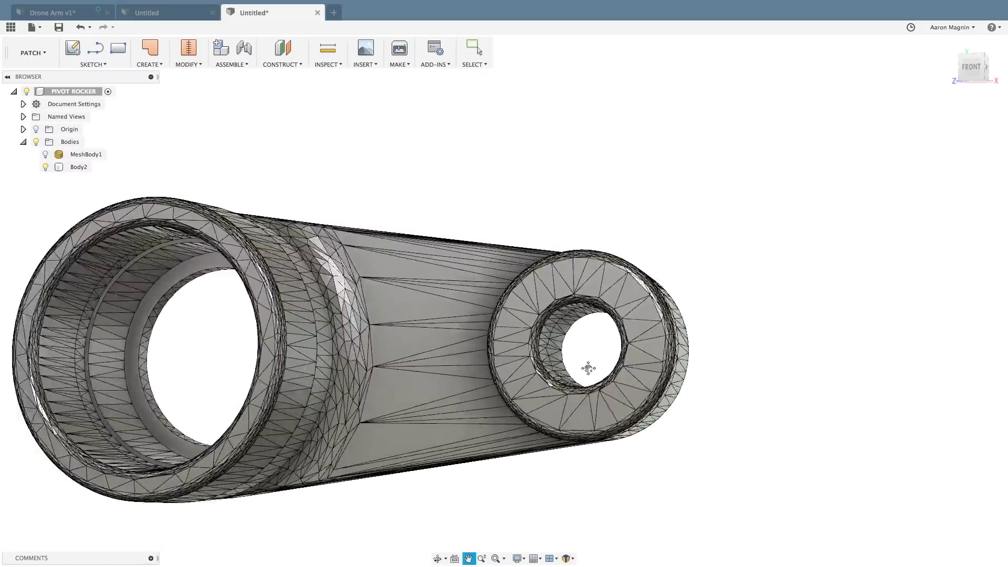
shift+middle_drag(620, 356, 624, 338)
click(434, 304)
click(121, 163)
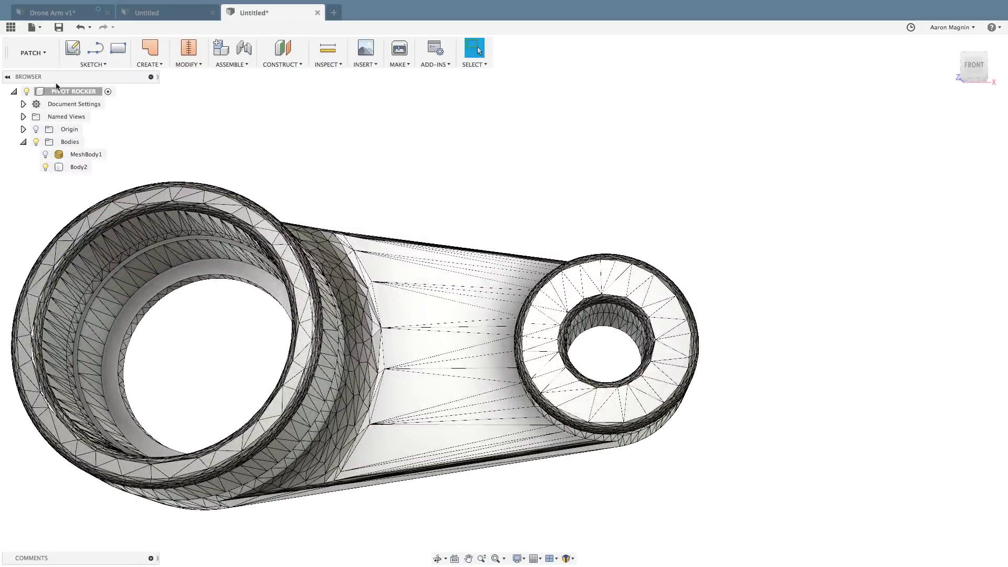
Return to the Model workspace with the arm's faceted recess in view and nothing selected.
click(184, 64)
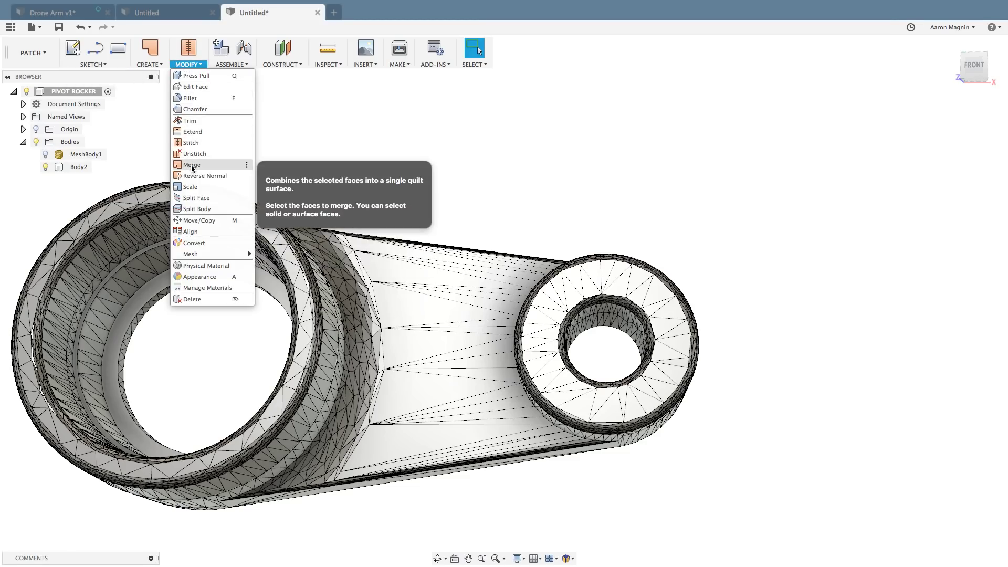
click(40, 59)
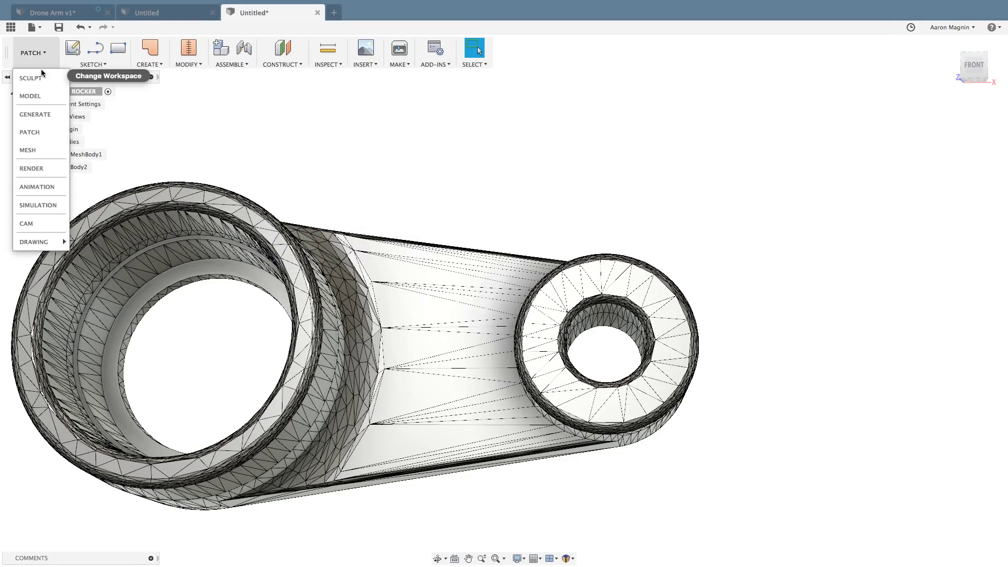
click(39, 95)
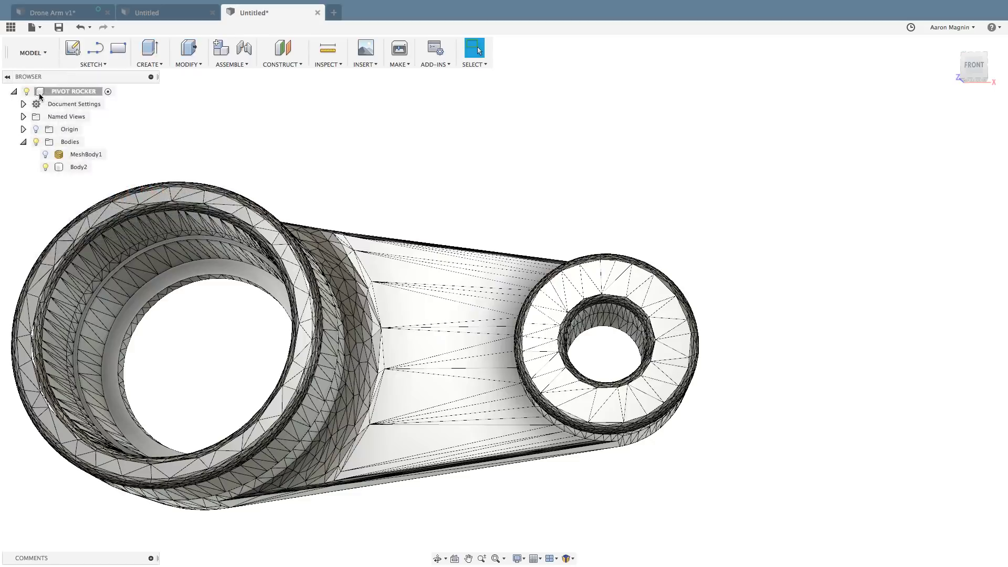
shift+middle_drag(403, 217, 428, 261)
click(438, 379)
key(Escape)
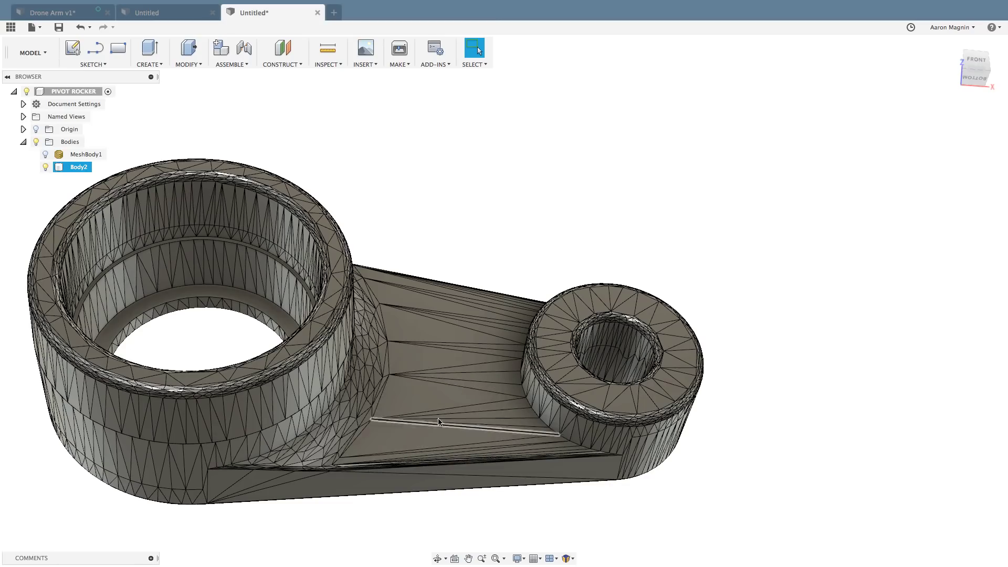
Set the selection priority to faces and check the selection filters, including Select Through.
click(477, 66)
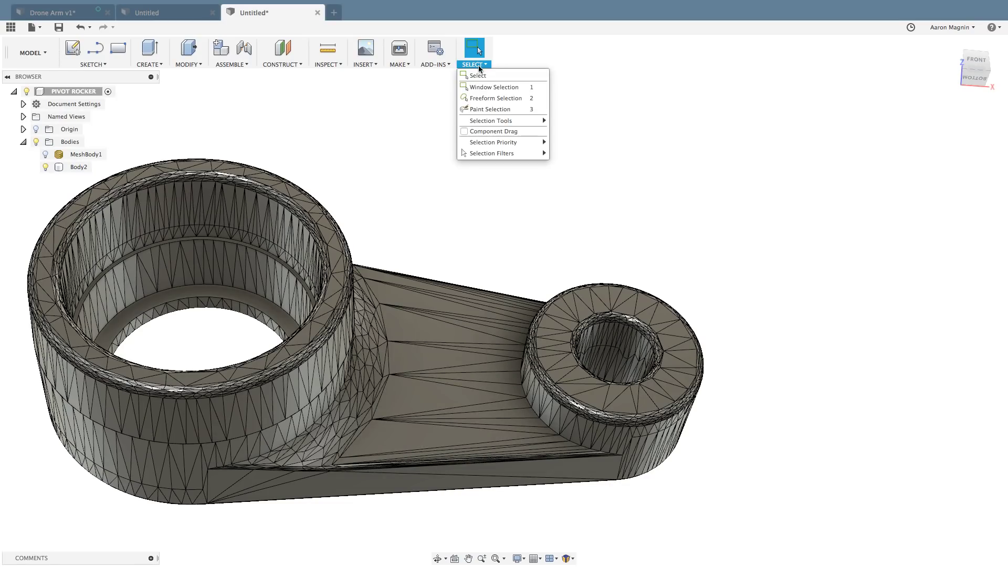
mouse_move(493, 153)
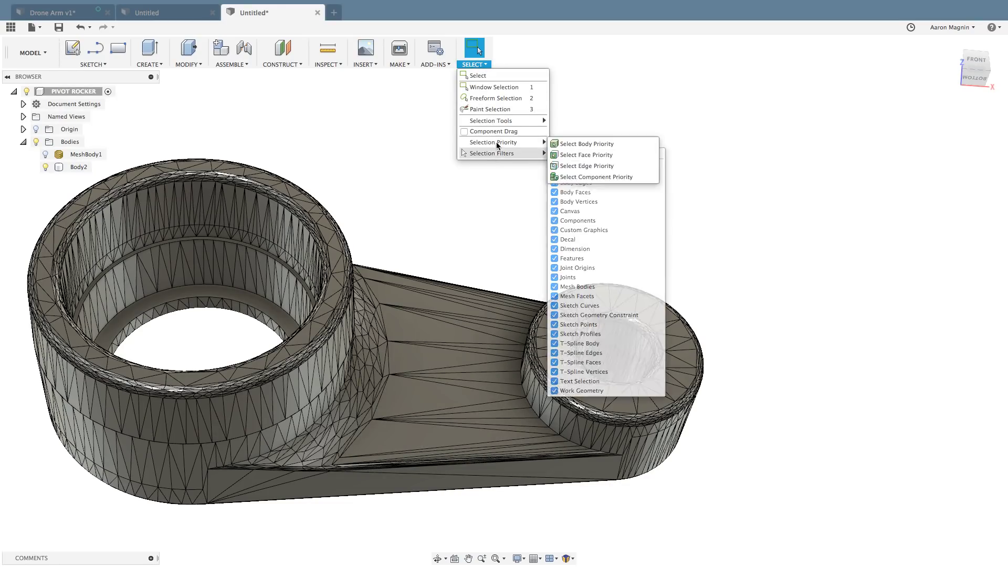
click(571, 155)
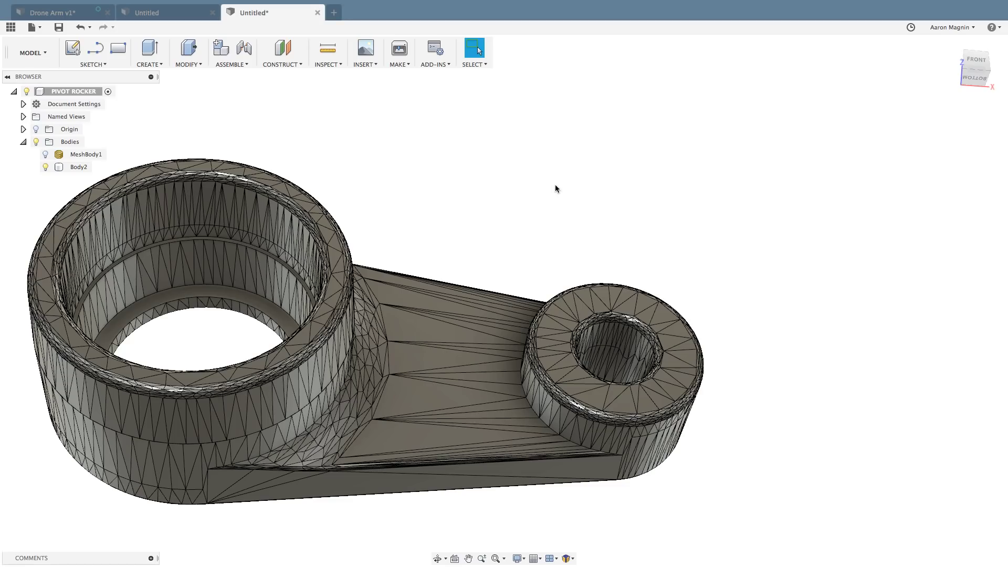
click(480, 64)
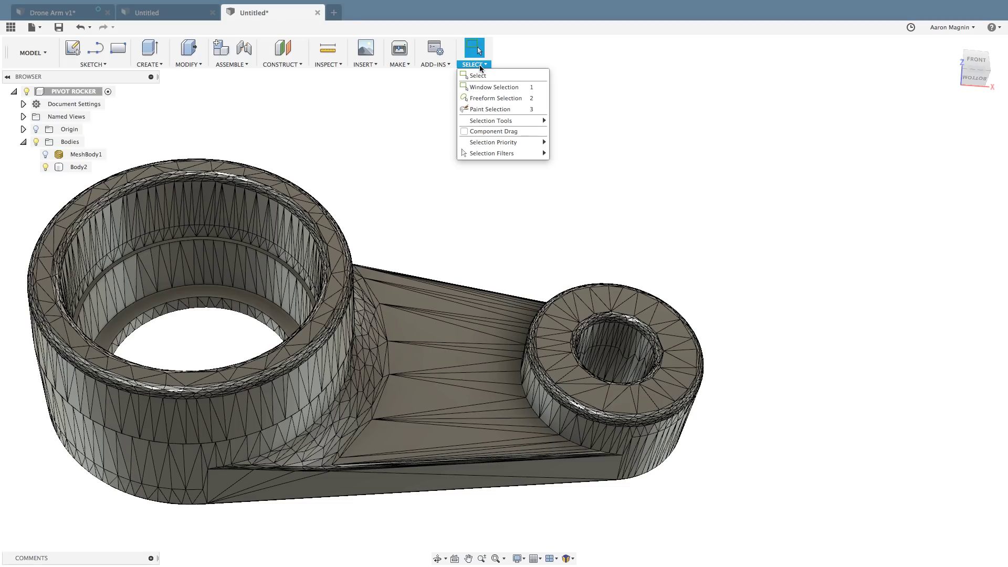
mouse_move(489, 153)
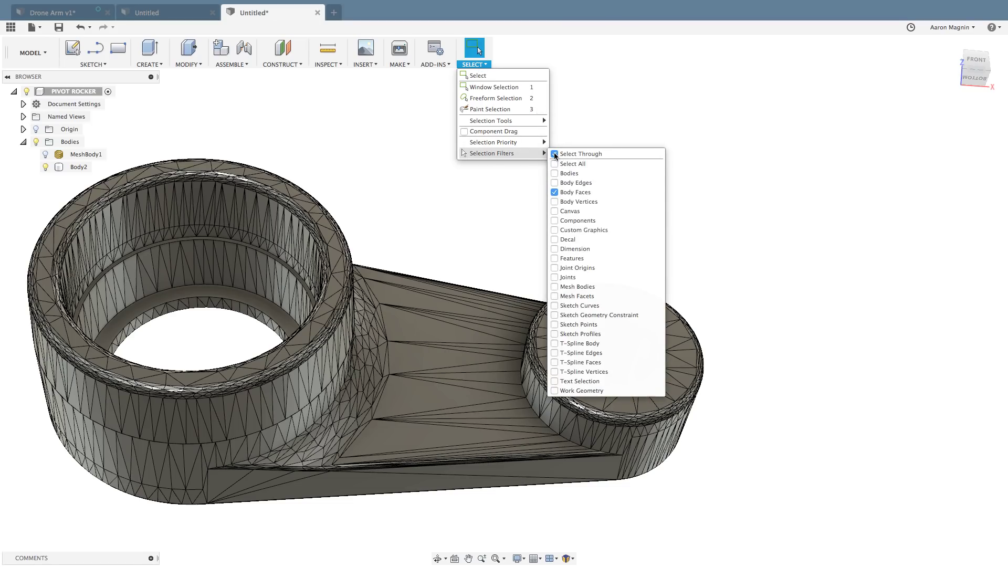
click(496, 223)
With Paint Selection, select the triangular facets across the arm's recessed face and delete them to merge the surface.
scroll(461, 308, up, 5)
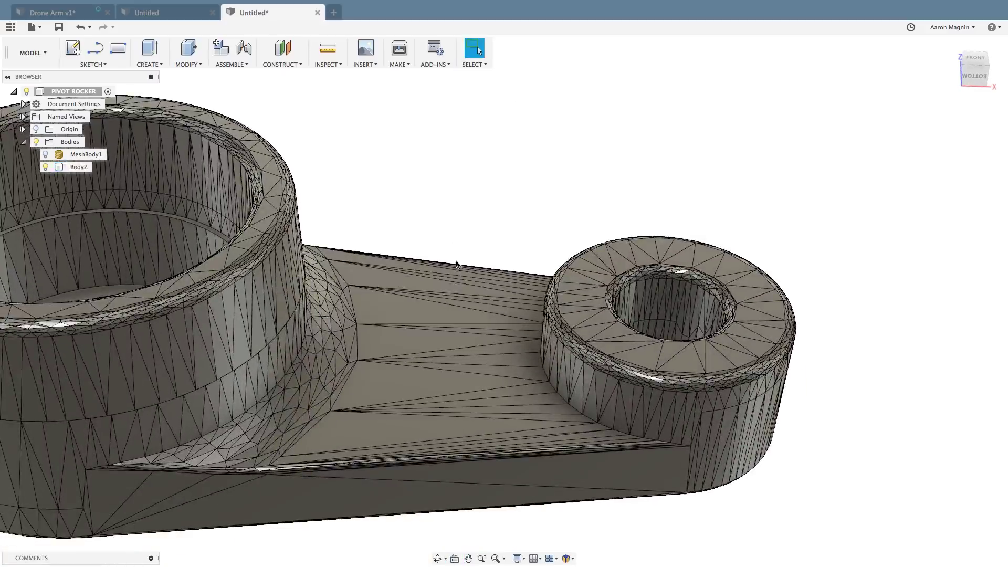
click(474, 63)
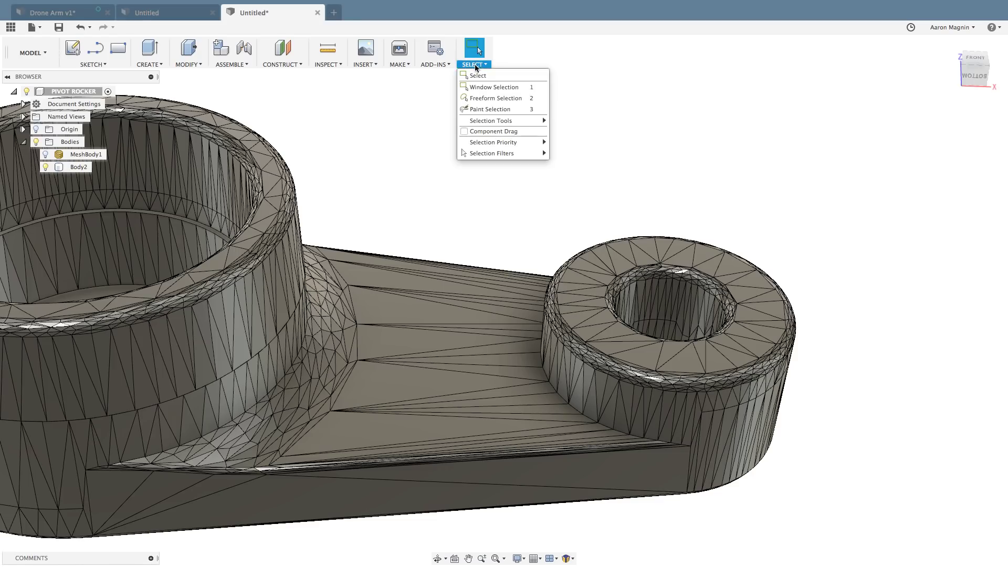
click(475, 113)
mouse_move(428, 257)
mouse_down()
mouse_move(410, 274)
mouse_move(404, 313)
mouse_move(434, 366)
mouse_move(436, 394)
mouse_up()
click(450, 219)
mouse_move(425, 273)
mouse_down()
mouse_move(414, 344)
mouse_move(429, 341)
mouse_up()
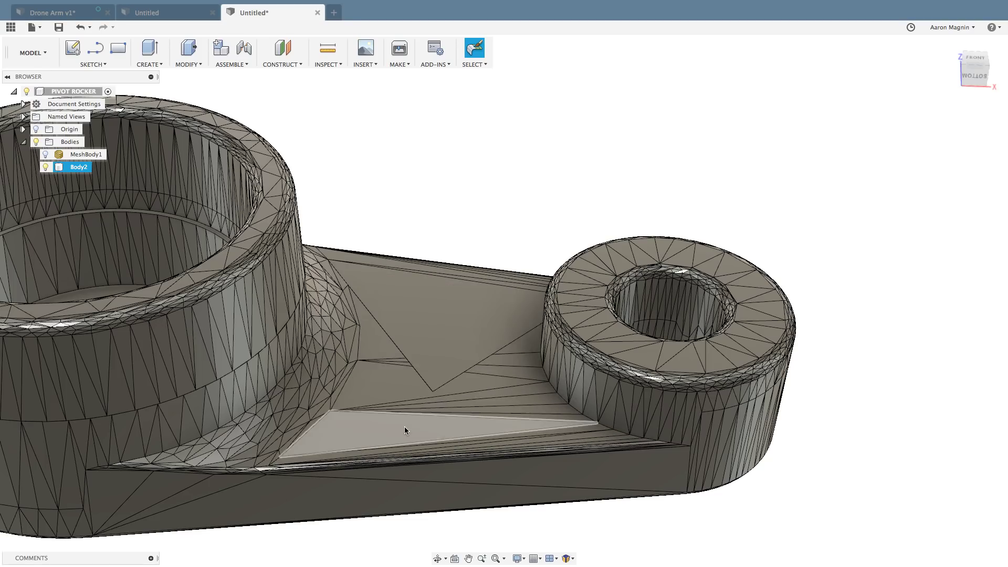
Paint-select and delete more facets on the arm's recessed face, towards its lower edge and the small boss.
drag(499, 412, 483, 372)
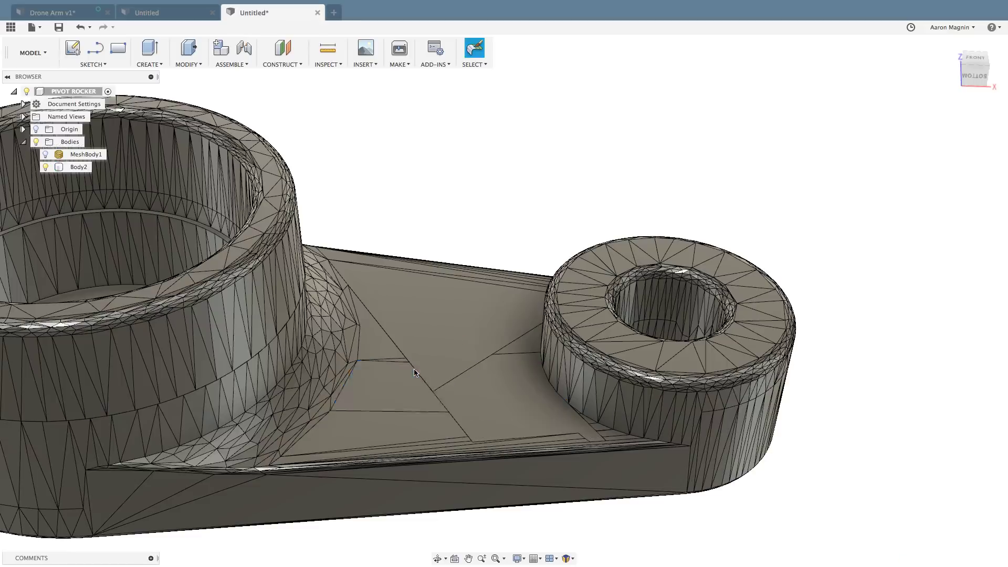
drag(367, 400, 528, 389)
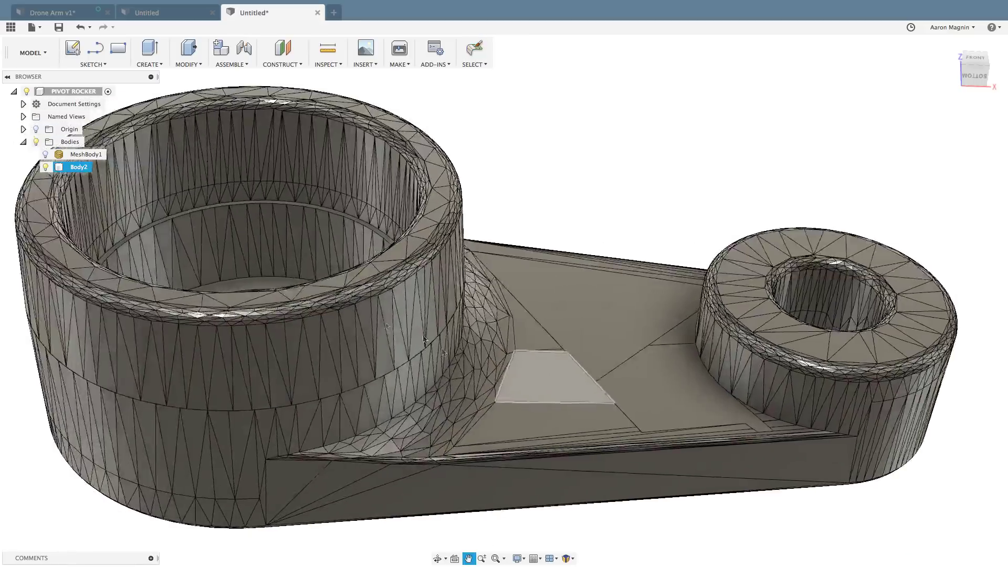
key(Escape)
Try to merge the facets on the lower bore wall of the large boss by paint-selecting and deleting them.
mouse_move(302, 291)
mouse_down()
mouse_move(398, 260)
mouse_move(366, 277)
mouse_up()
scroll(366, 277, up, 3)
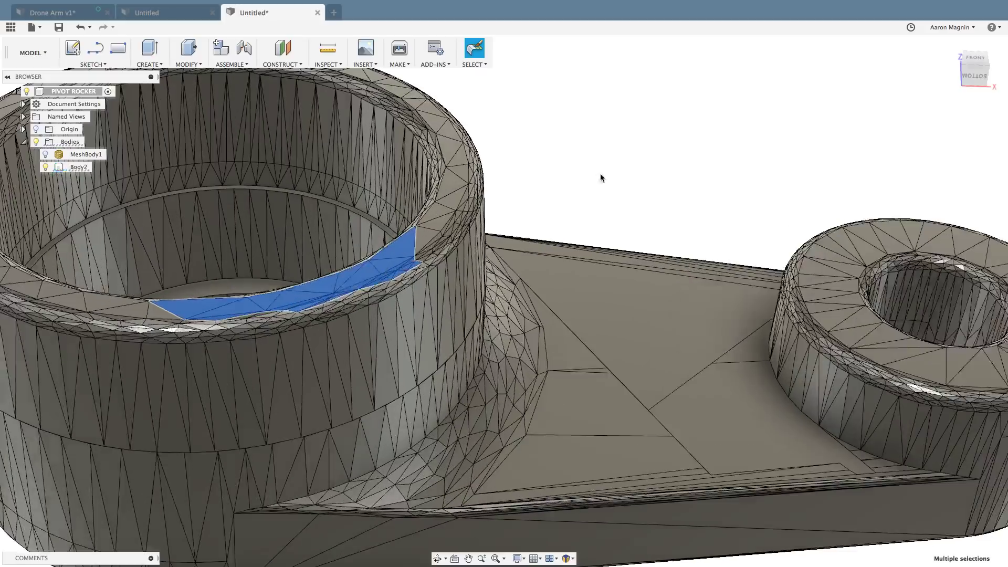
click(600, 175)
mouse_move(297, 233)
mouse_down()
mouse_move(204, 226)
mouse_move(248, 226)
mouse_move(279, 247)
mouse_up()
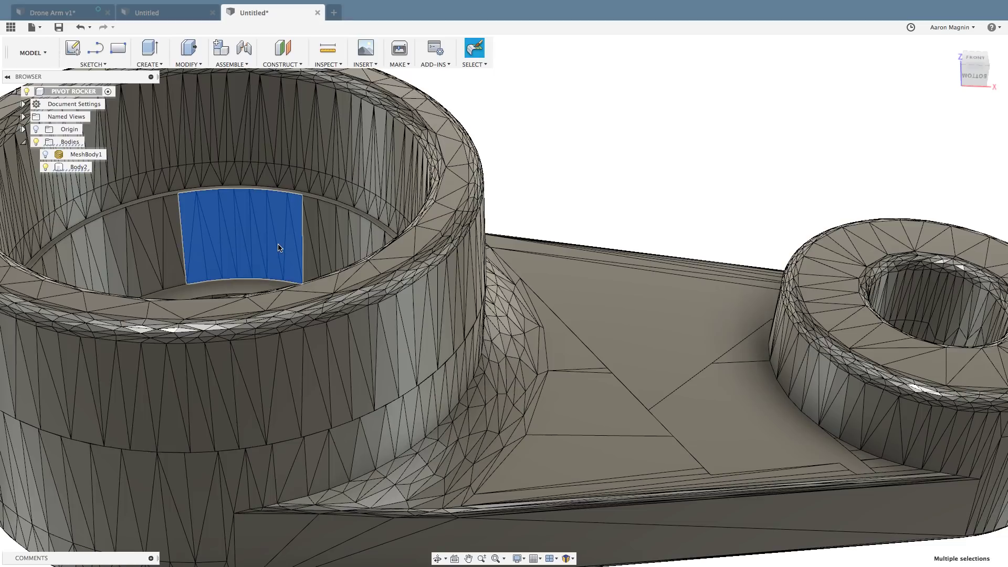
key(Delete)
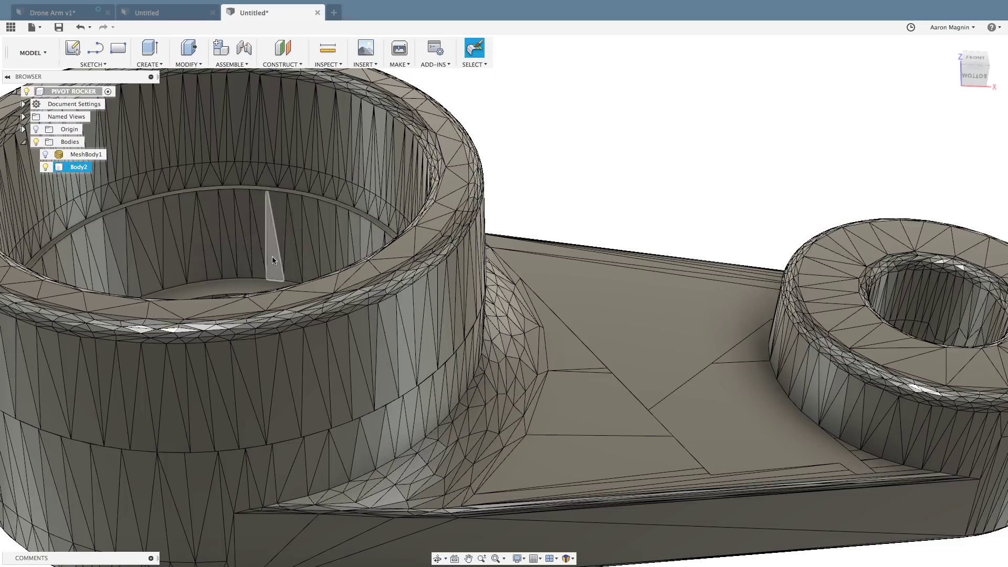
Try to delete the large triangular facets on the arm's flat side wall to merge them into one face.
scroll(560, 398, down, 2)
shift+middle_drag(561, 399, 399, 473)
click(448, 480)
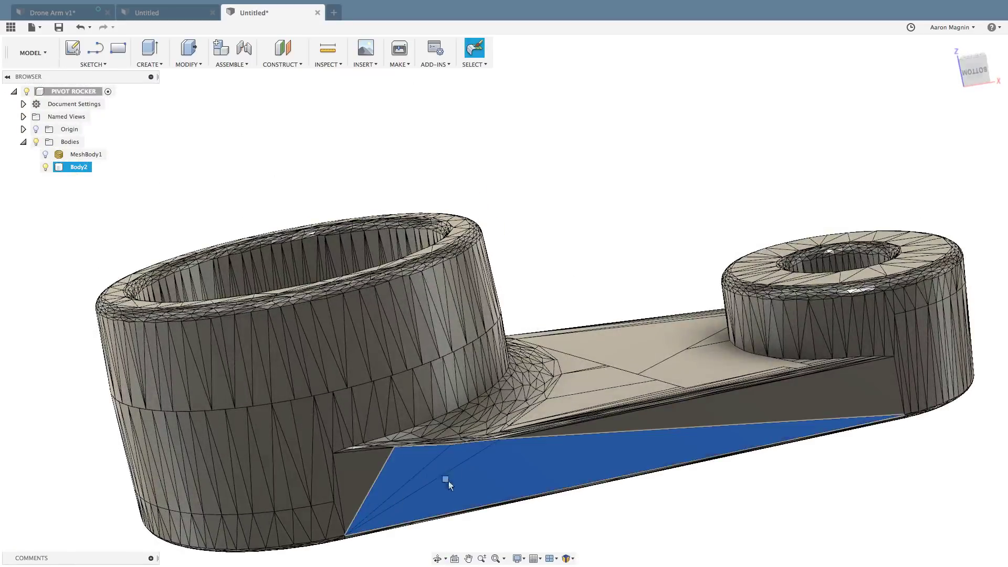
click(598, 434)
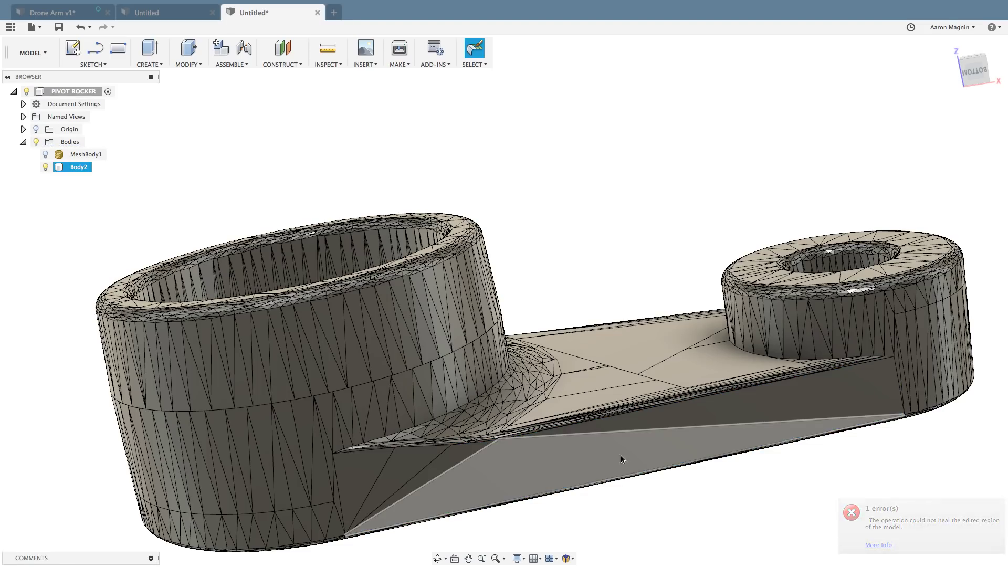
shift+middle_drag(565, 389, 569, 438)
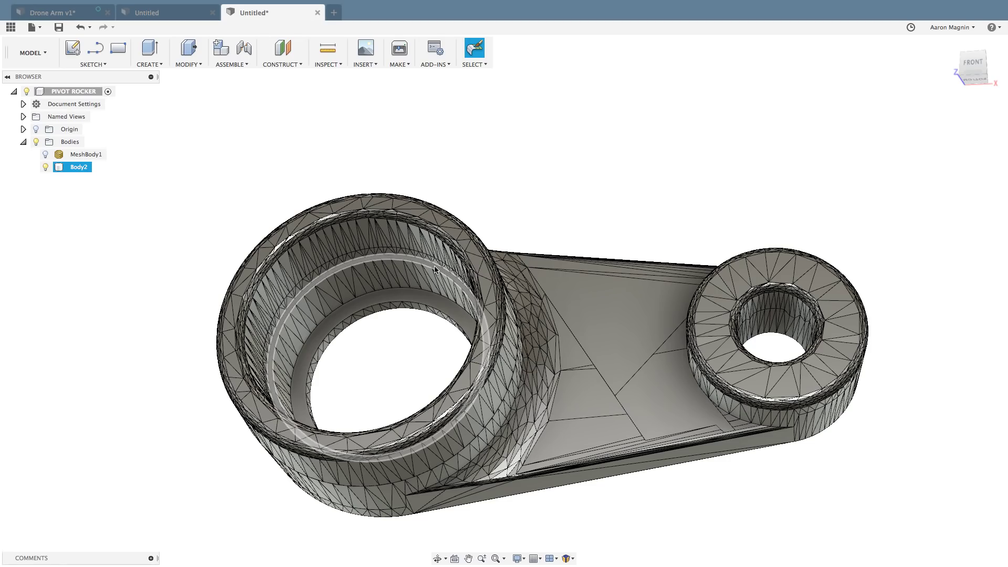
click(562, 242)
mouse_move(562, 242)
shift+middle_down()
mouse_move(566, 198)
mouse_move(568, 251)
shift+middle_up()
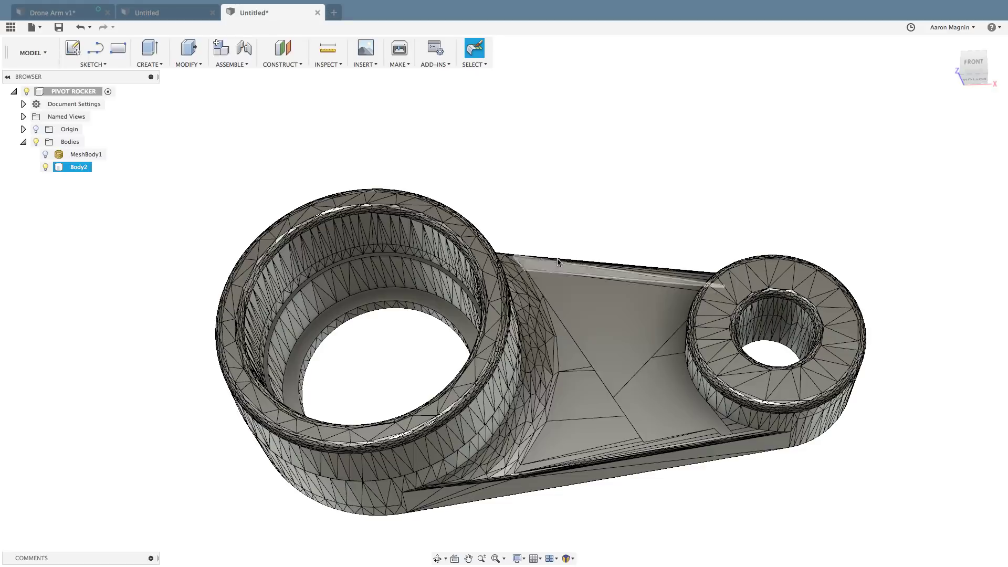
click(542, 227)
scroll(512, 190, up, 3)
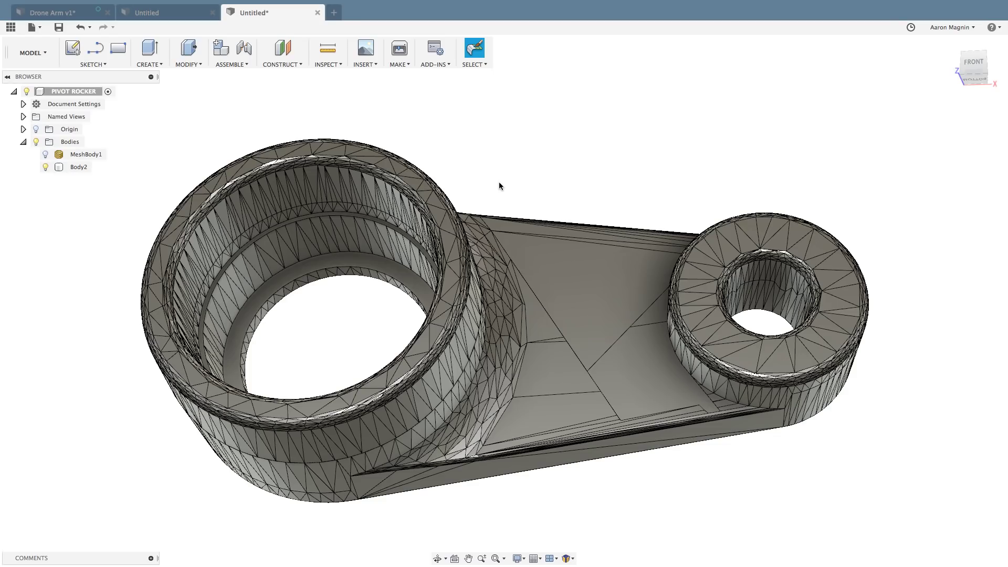
Bring up the Drone Arm design from the project's Live Stream folder and view its mesh from the front and above.
click(11, 27)
double_click(78, 142)
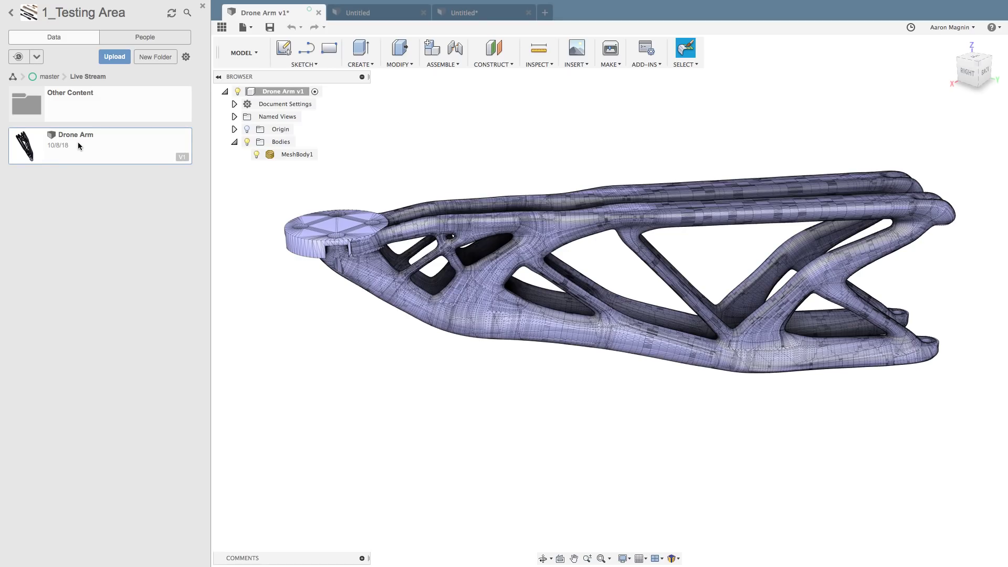
shift+middle_drag(352, 148, 468, 158)
scroll(469, 157, up, 5)
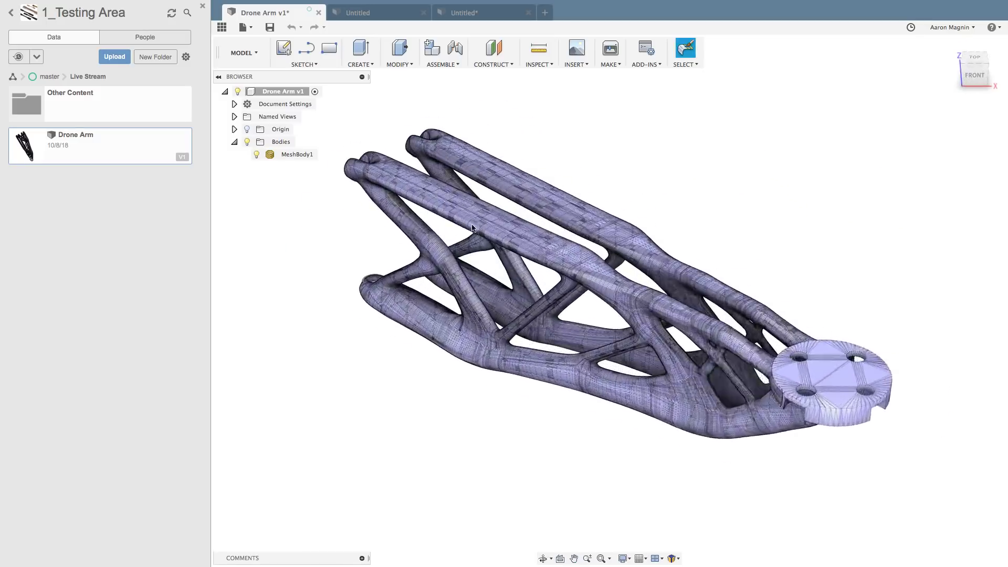
shift+middle_drag(465, 225, 465, 222)
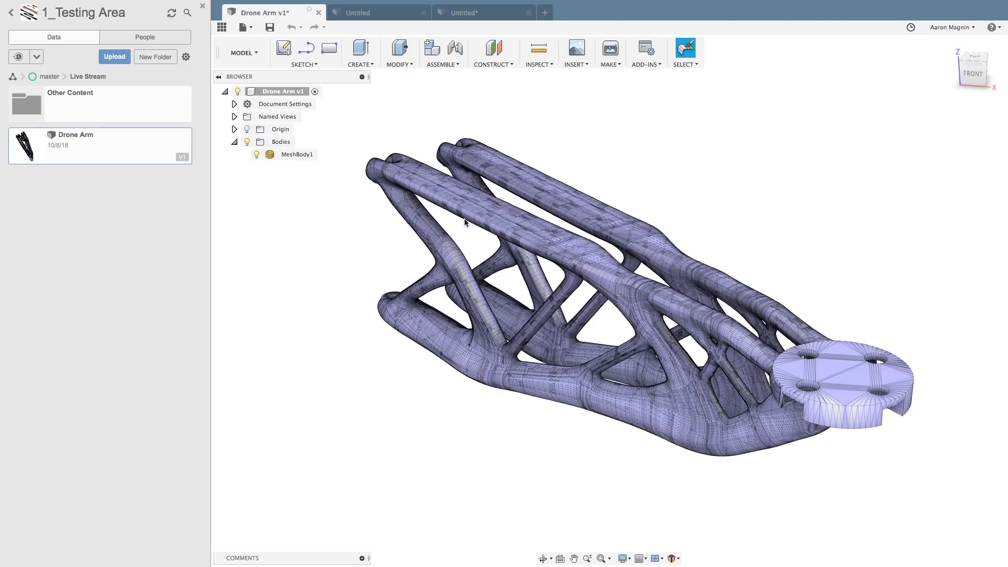
click(203, 7)
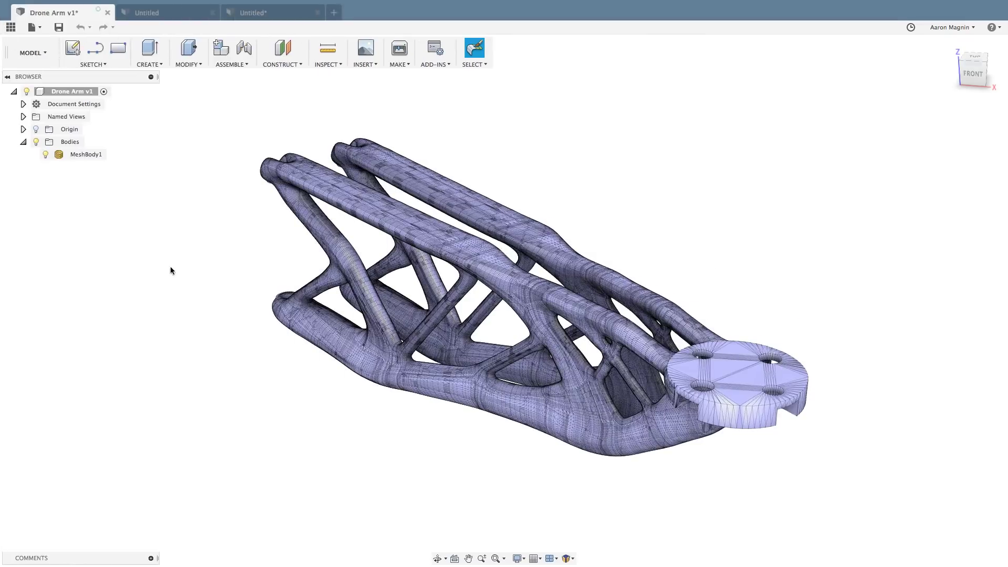
shift+middle_drag(205, 314, 231, 332)
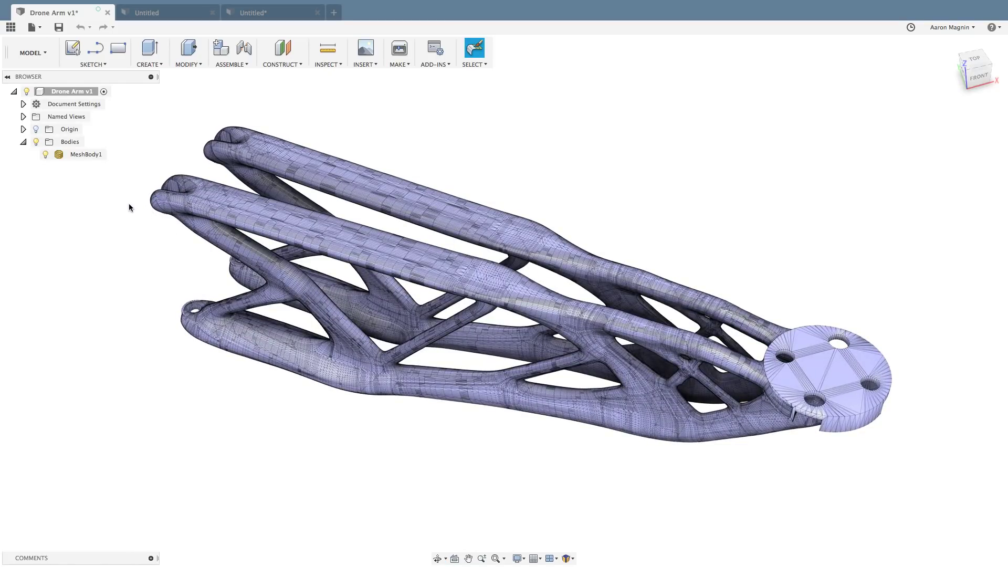
Check the facet count of the drone arm mesh body in its properties.
right_click(86, 153)
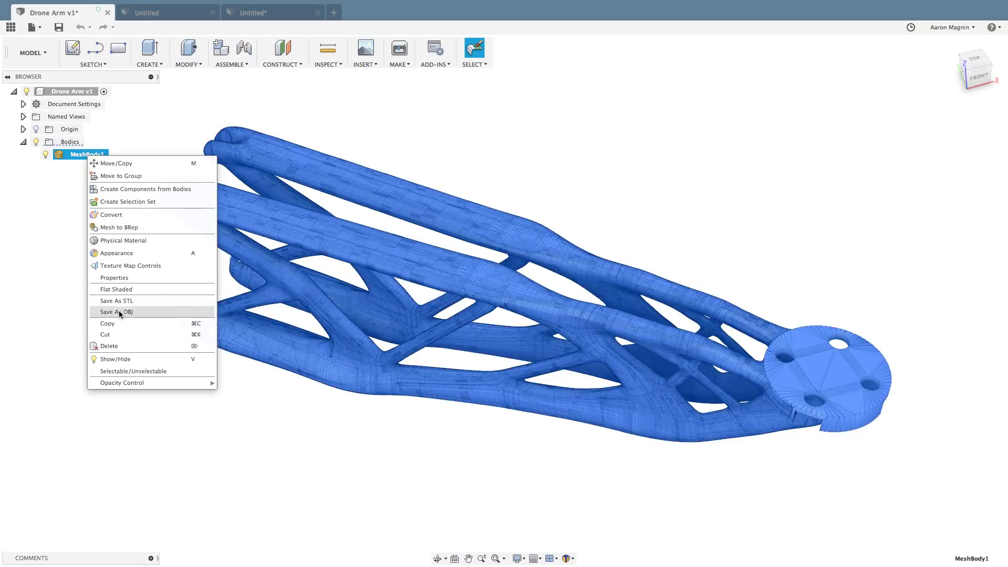
click(119, 278)
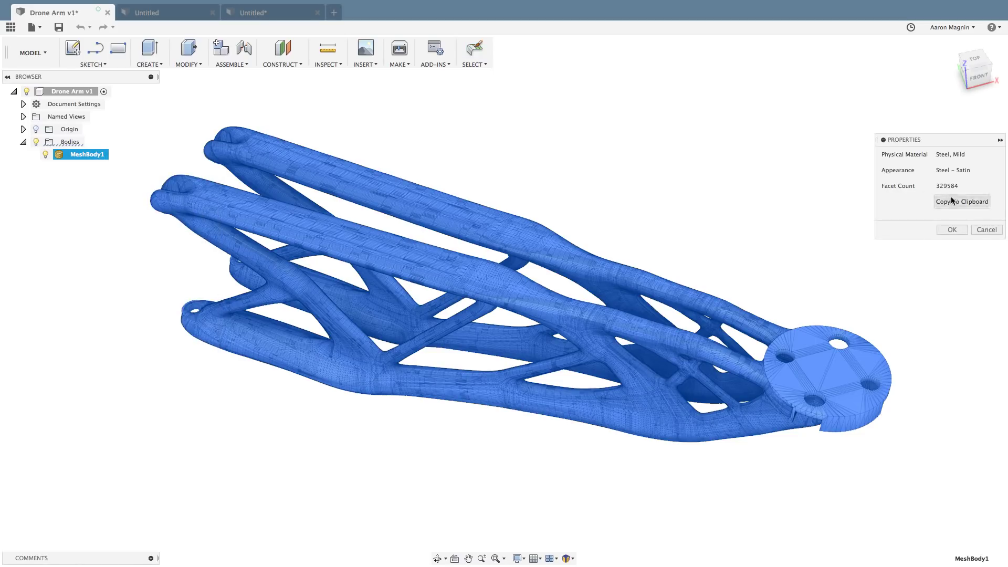
click(952, 229)
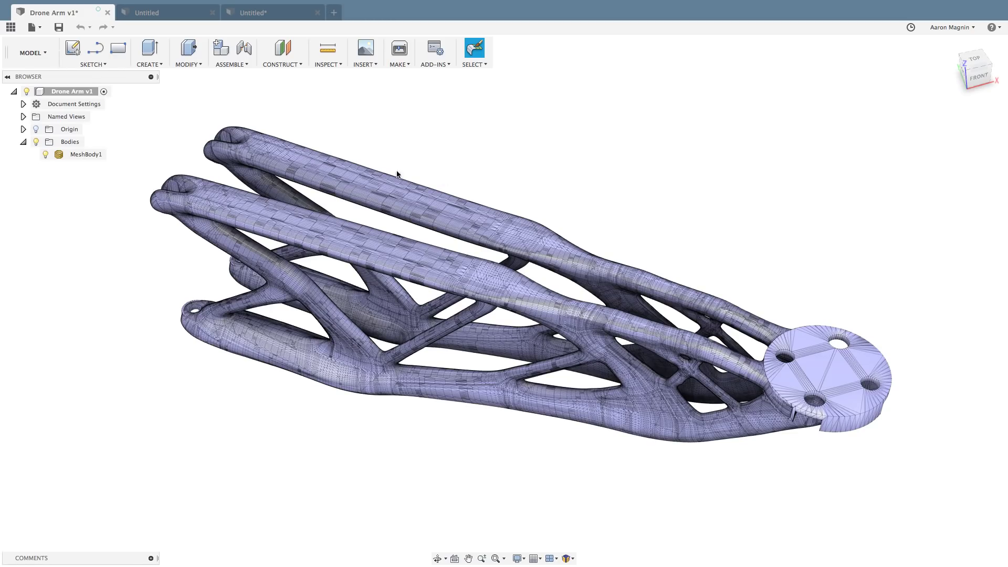
In the Mesh workspace, reduce the entire drone arm mesh body with the Adaptive type to a density of 0.125.
click(32, 52)
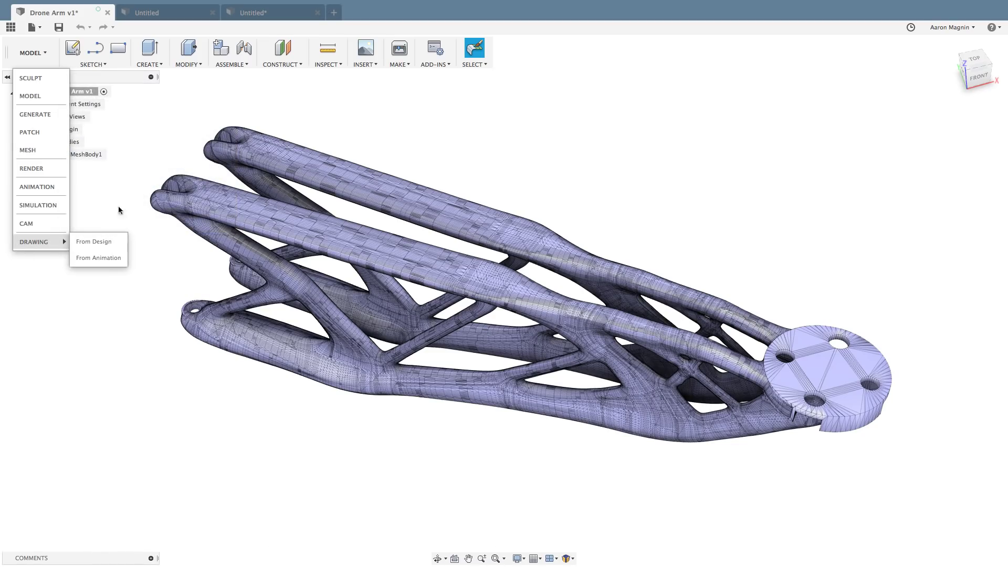
click(30, 151)
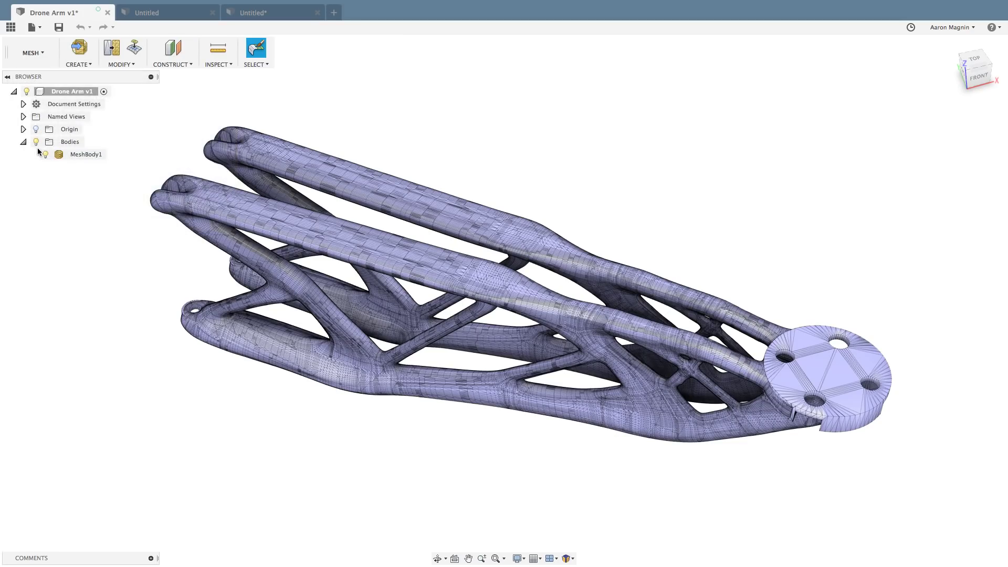
click(119, 65)
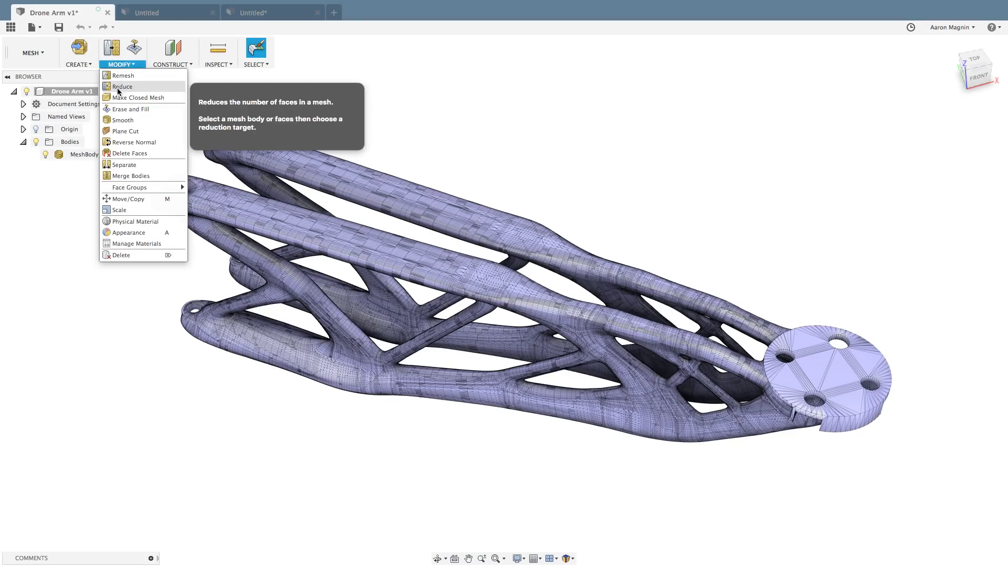
click(118, 86)
click(275, 221)
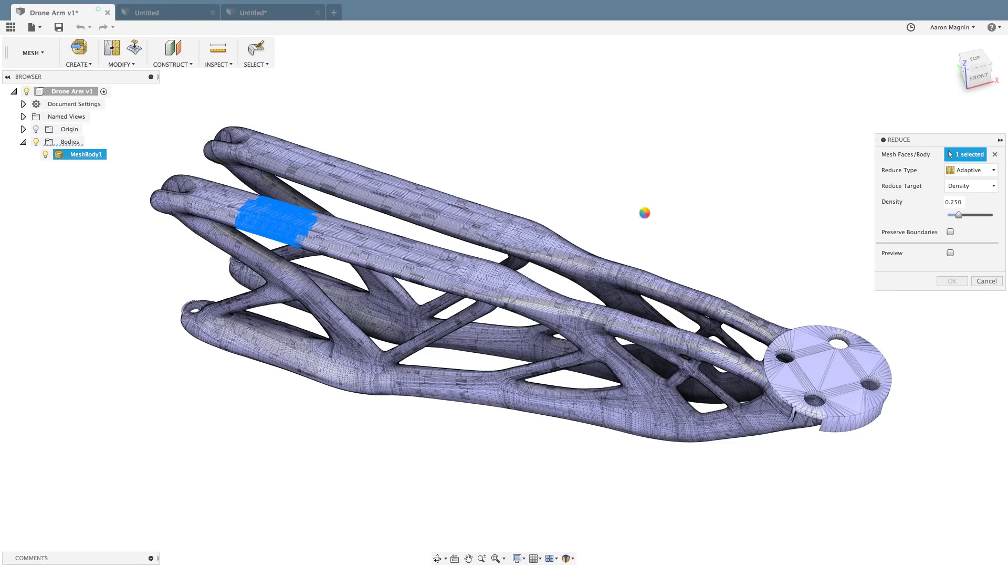
click(84, 155)
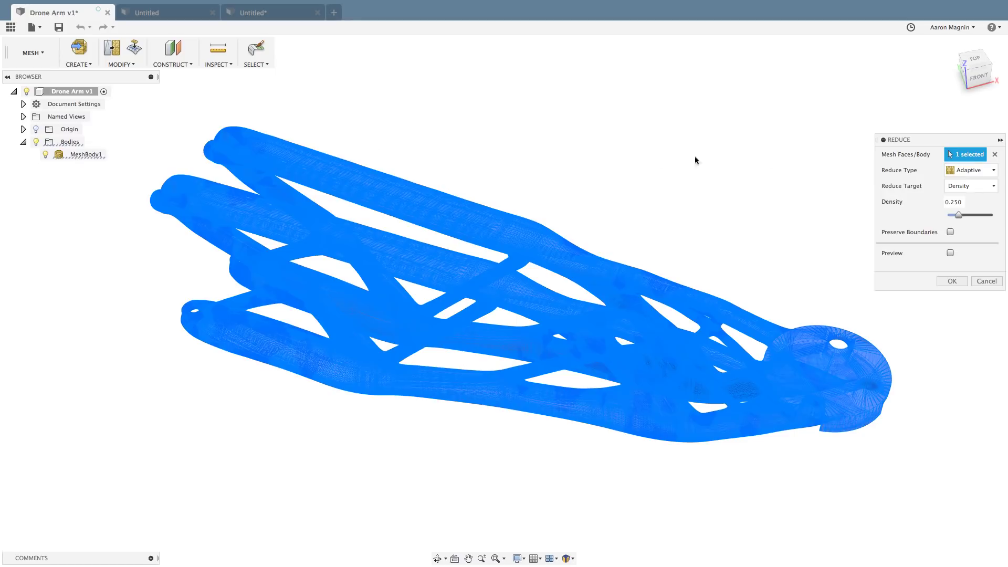
shift+middle_drag(748, 206, 723, 191)
scroll(620, 282, up, 2)
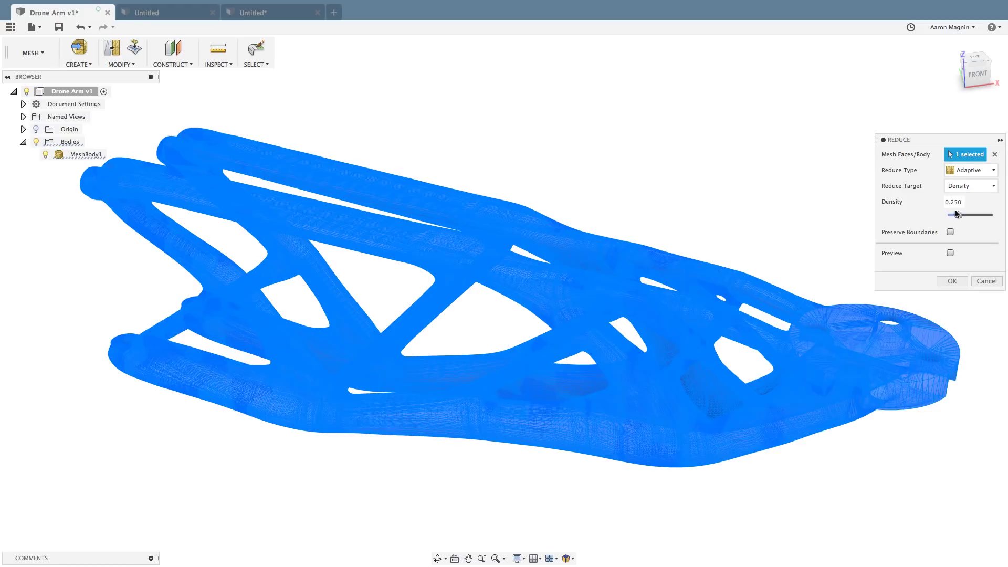
drag(951, 202, 964, 202)
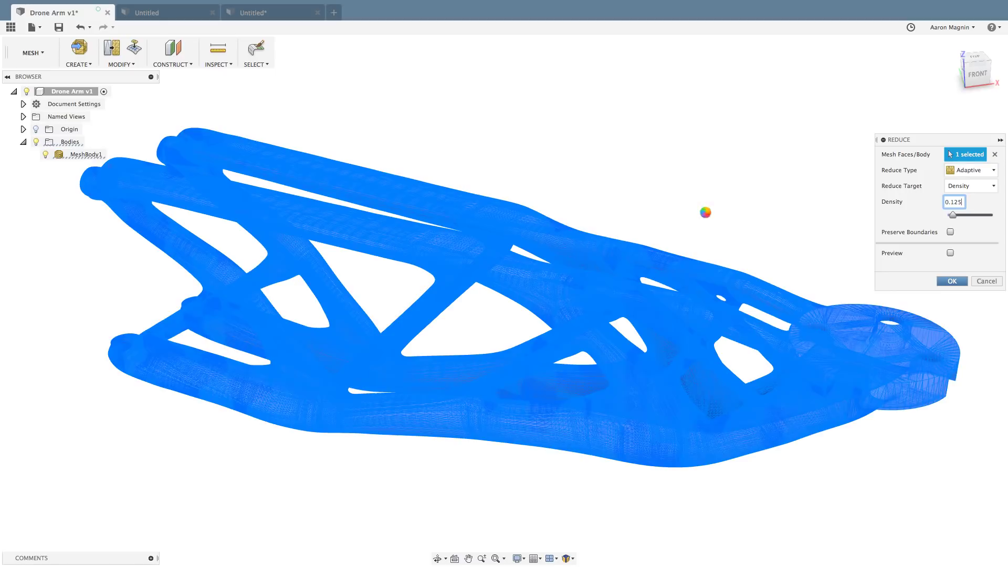
click(705, 215)
Check the reduced drone arm mesh's facet count in its properties and inspect its coarser triangles.
shift+middle_drag(755, 248, 214, 168)
right_click(91, 154)
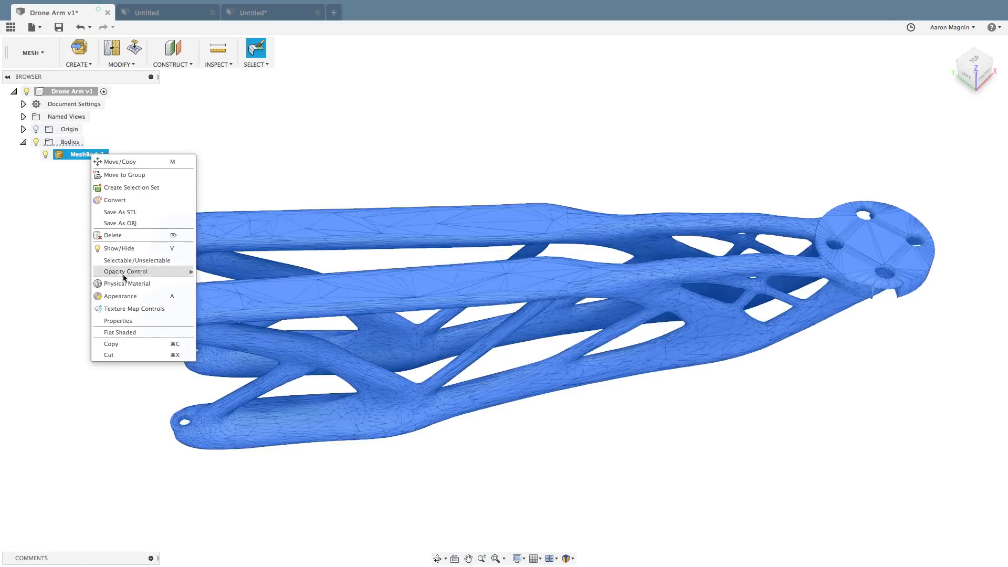
click(115, 321)
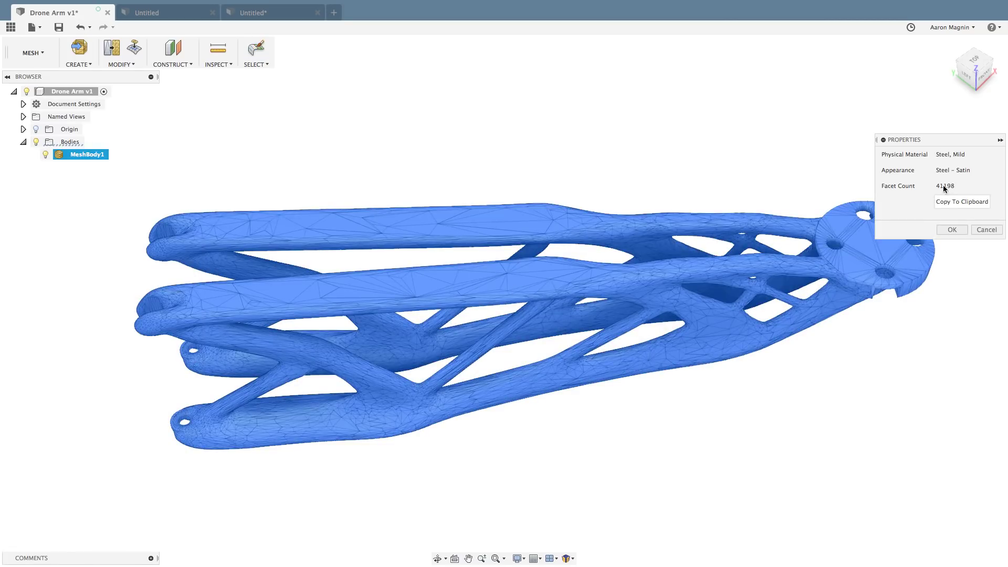
click(954, 230)
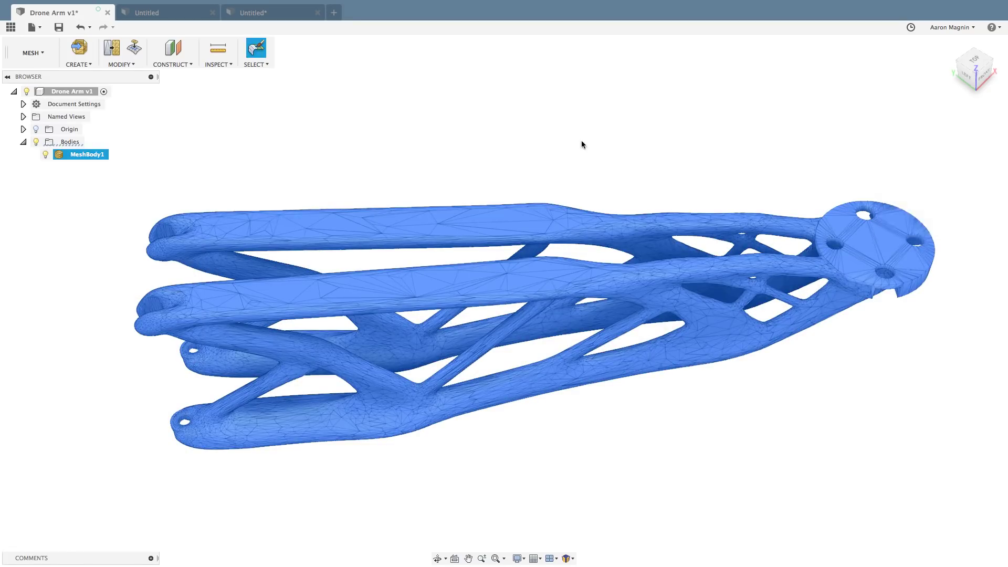
click(580, 146)
shift+middle_drag(522, 173, 508, 164)
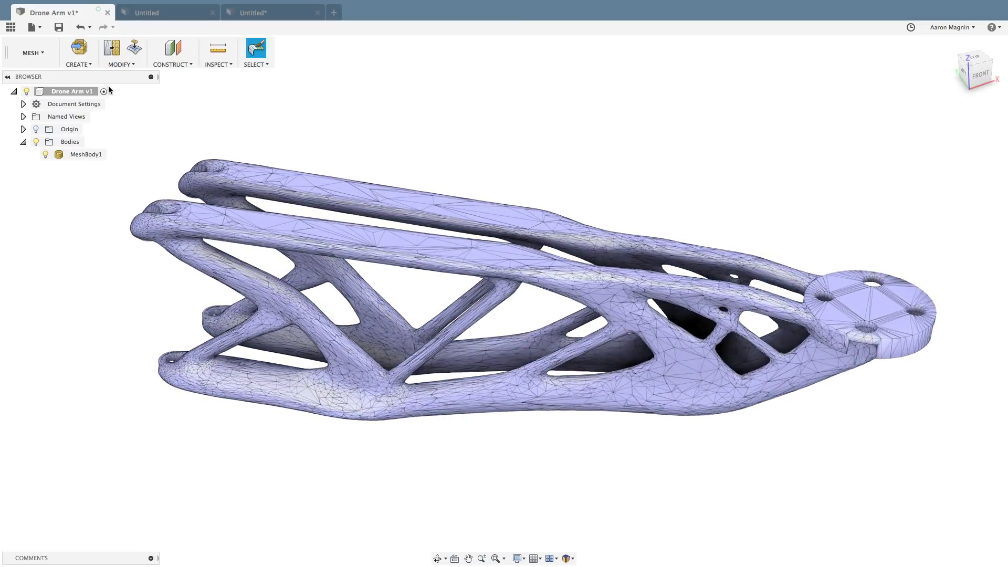
Reduce the whole drone arm mesh body once more, using a density of 0.5.
click(114, 64)
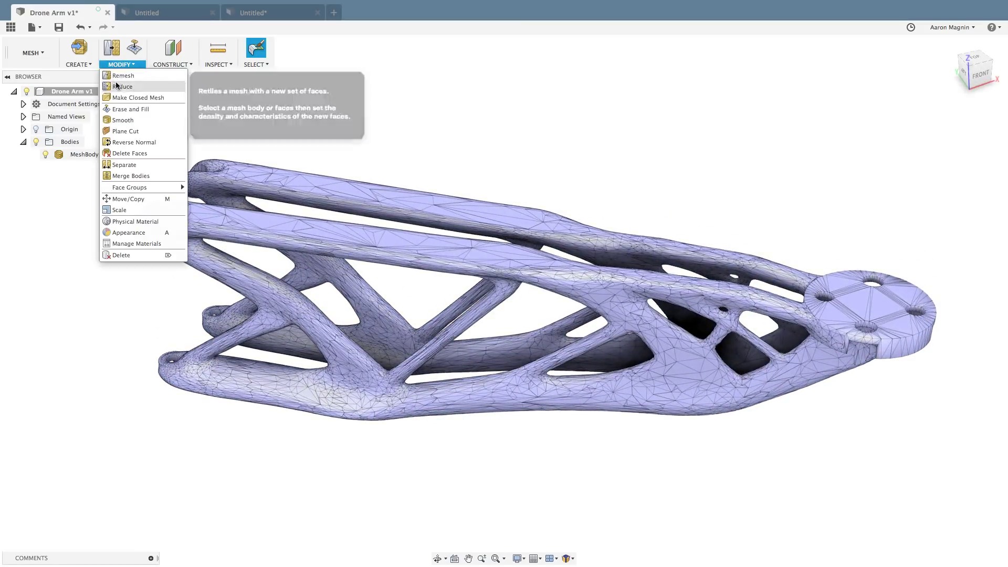
click(120, 86)
click(75, 156)
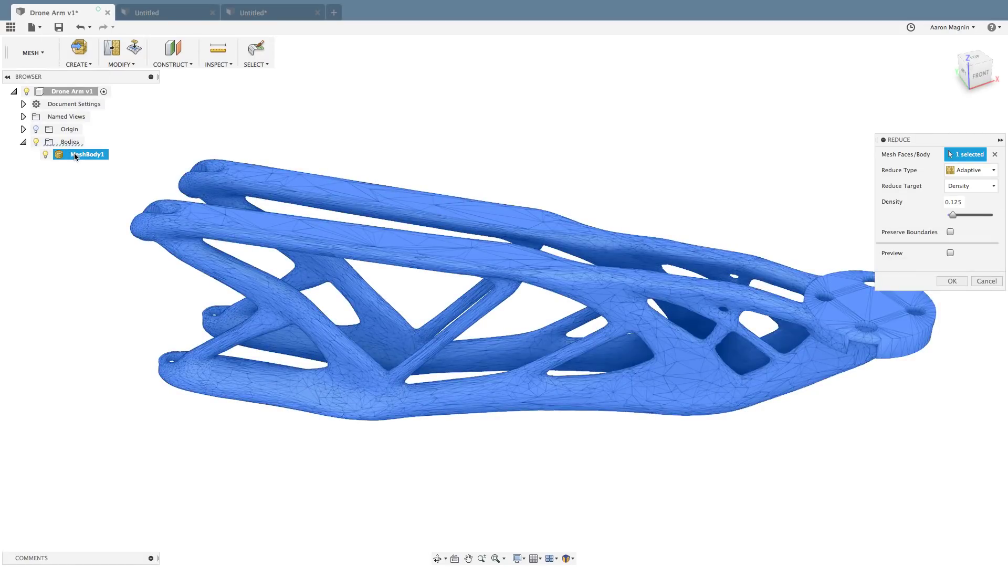
click(955, 202)
text(0.5)
click(947, 281)
click(949, 282)
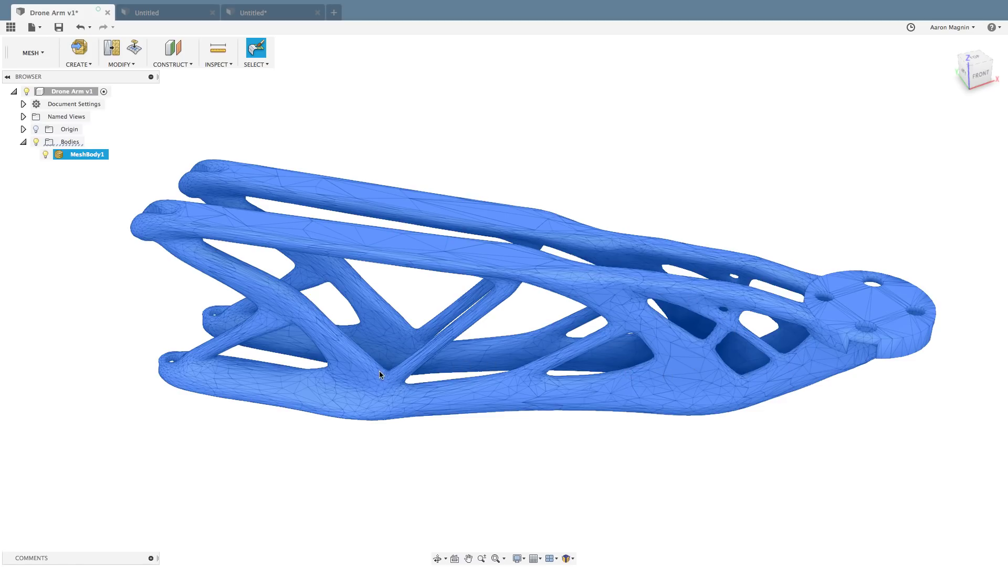
click(546, 161)
shift+middle_drag(529, 164, 509, 164)
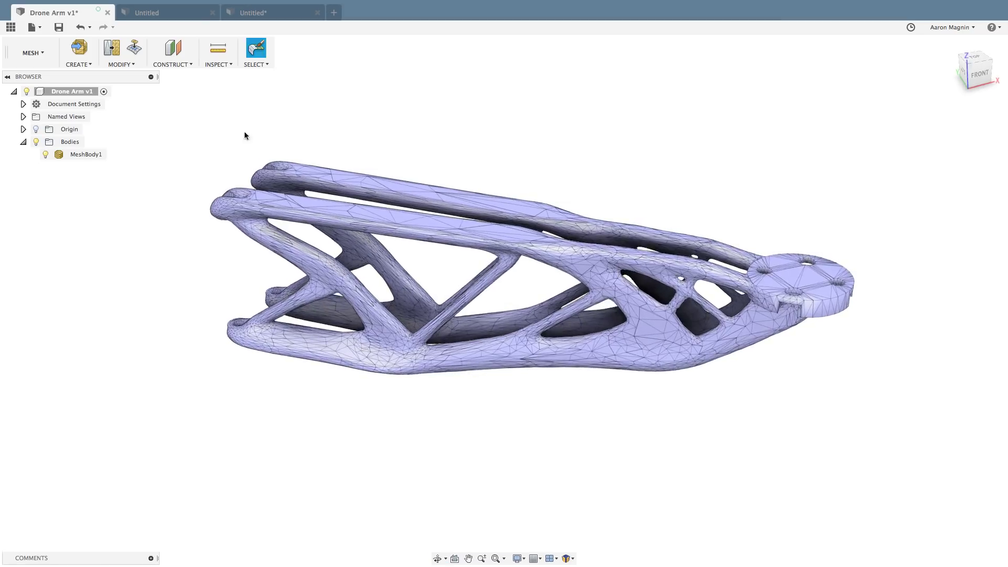
Export the reduced drone arm mesh body as a binary STL named MeshBody1.stl into the Transfer Between PCMAC folder.
right_click(90, 154)
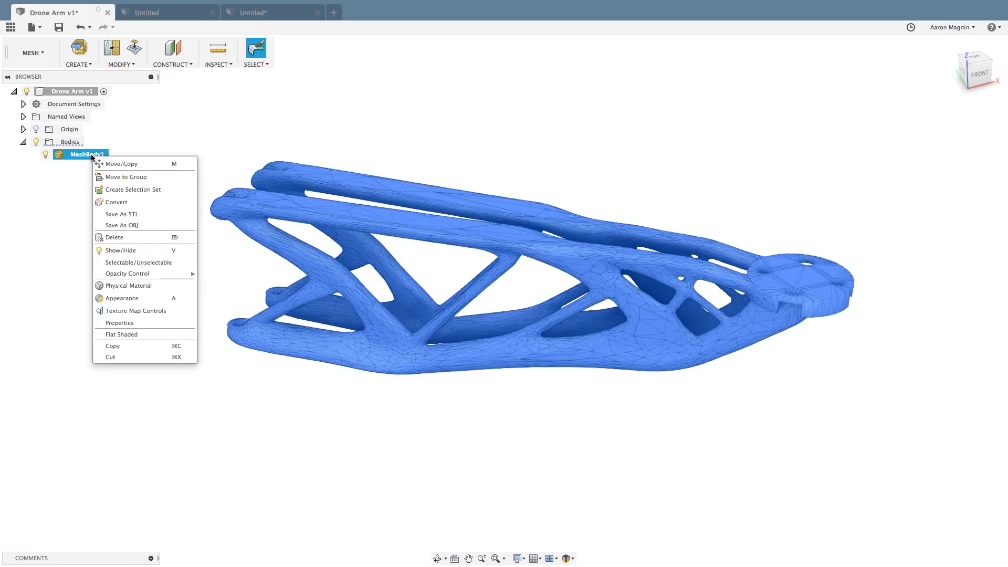
click(109, 215)
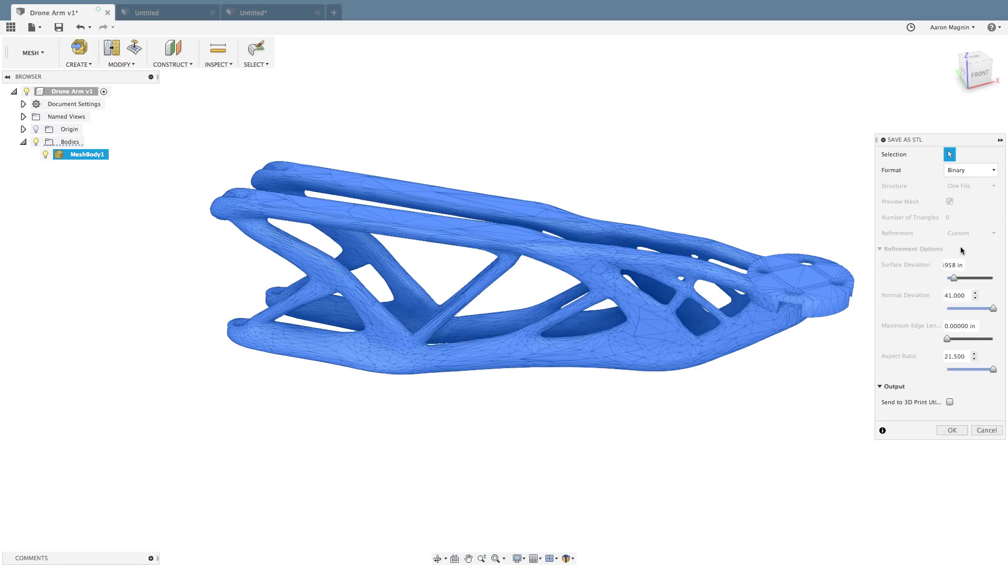
click(953, 430)
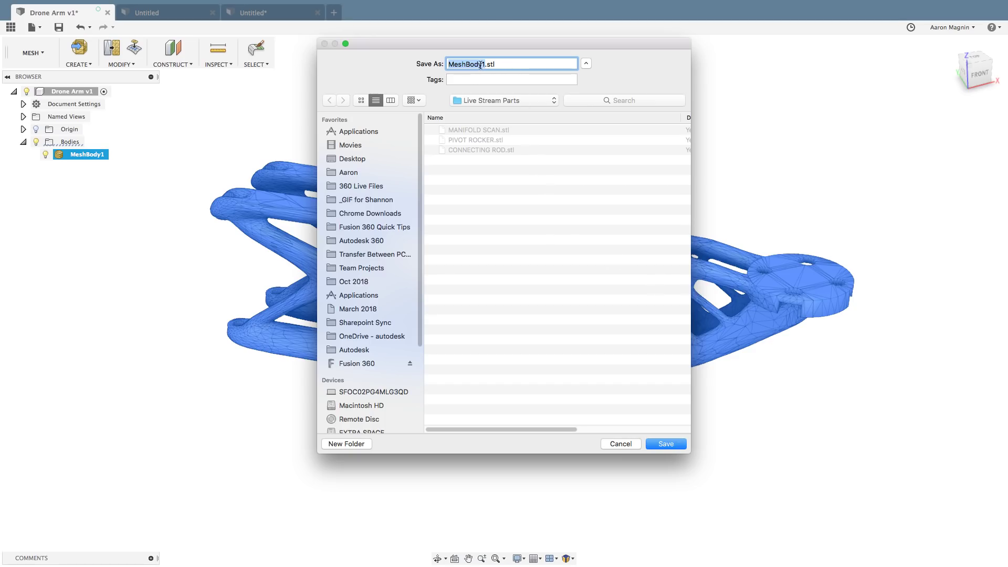
click(365, 257)
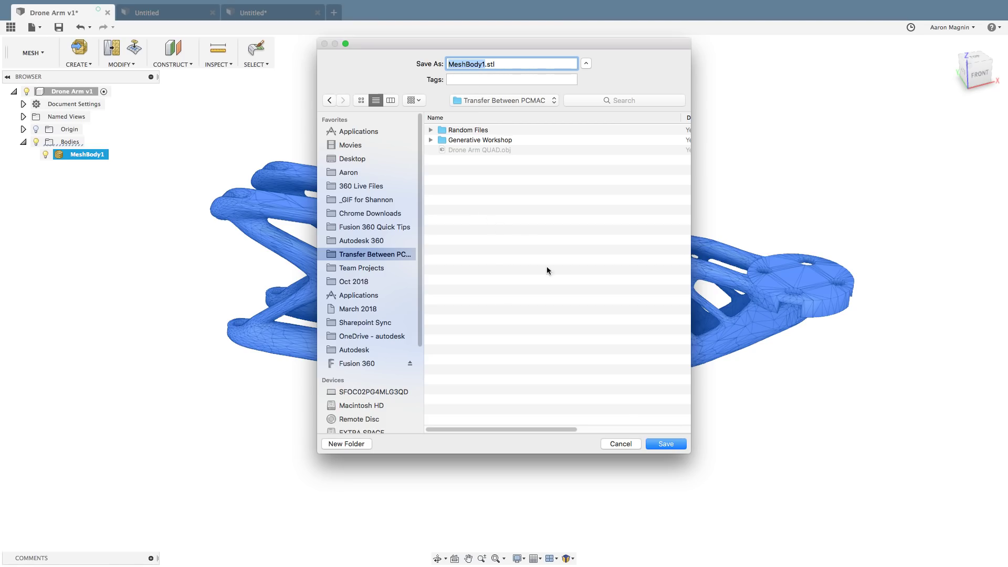
click(666, 444)
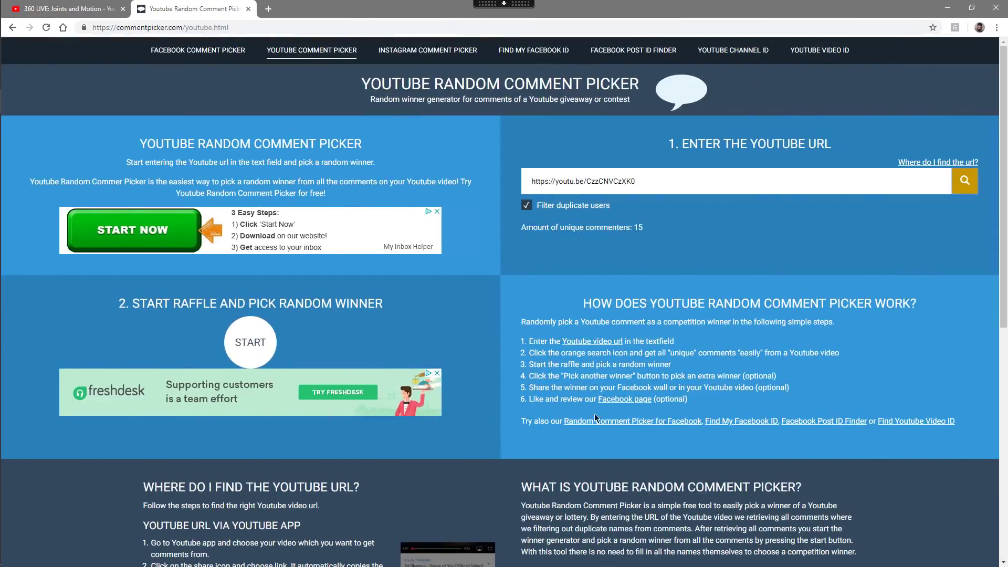
Switch to Netfabb and import MeshBody1.stl as a part, positioned according to file data at 100% level of detail.
click(20, 249)
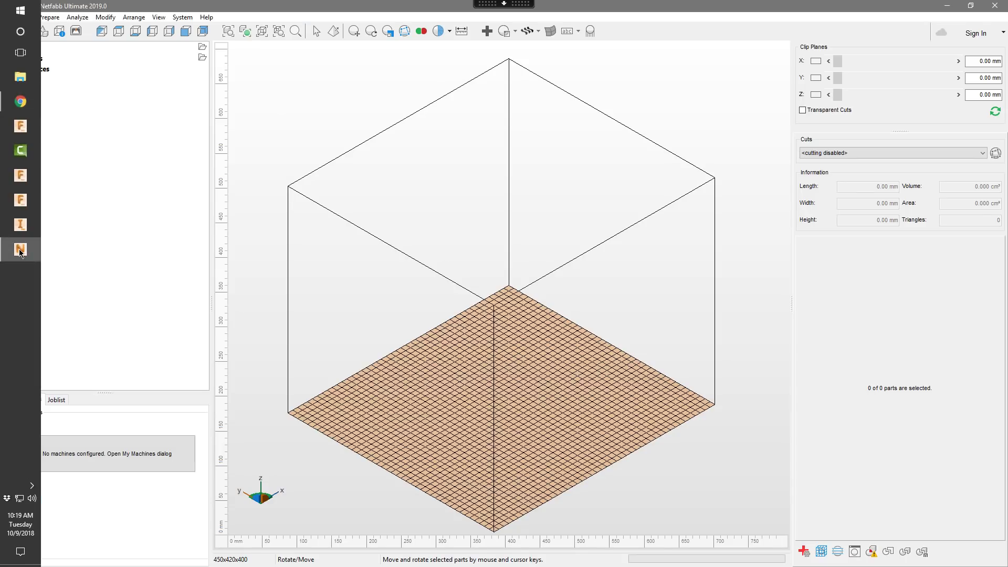
click(11, 33)
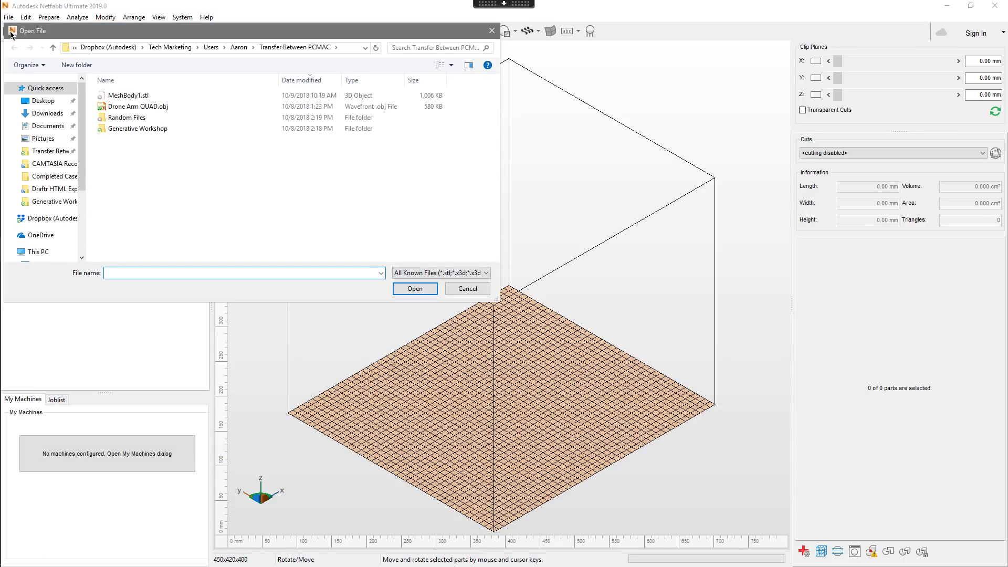
click(128, 98)
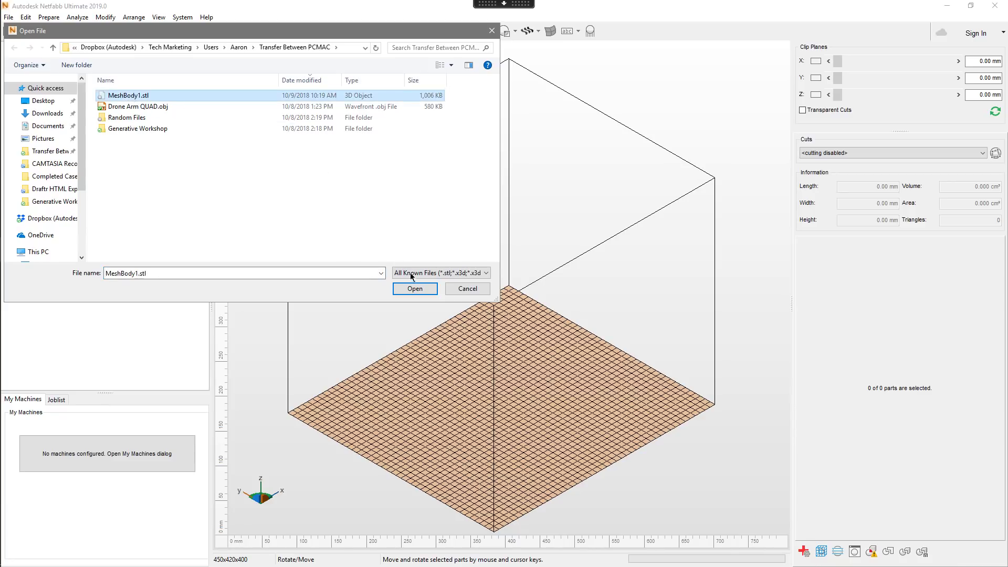
click(415, 289)
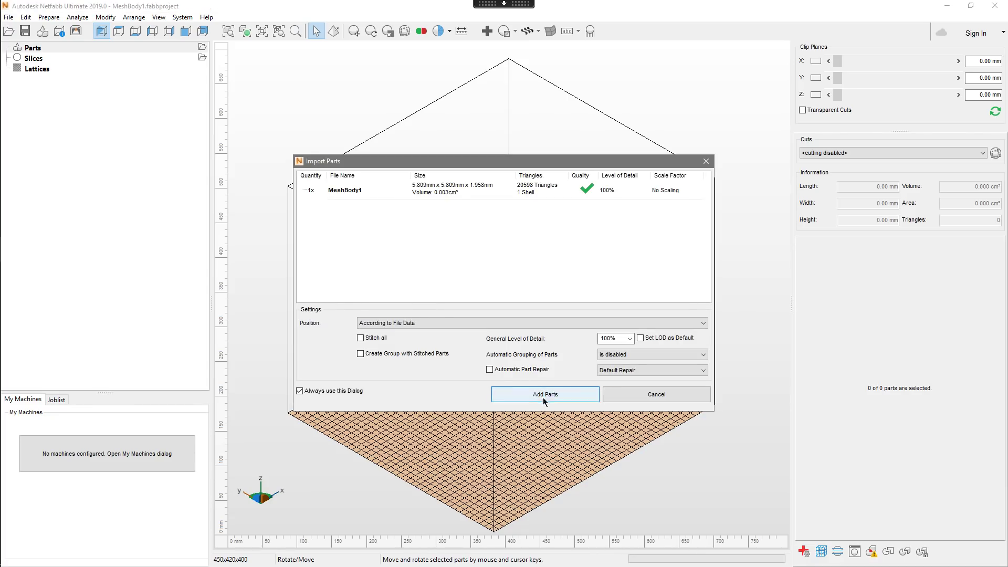
click(547, 397)
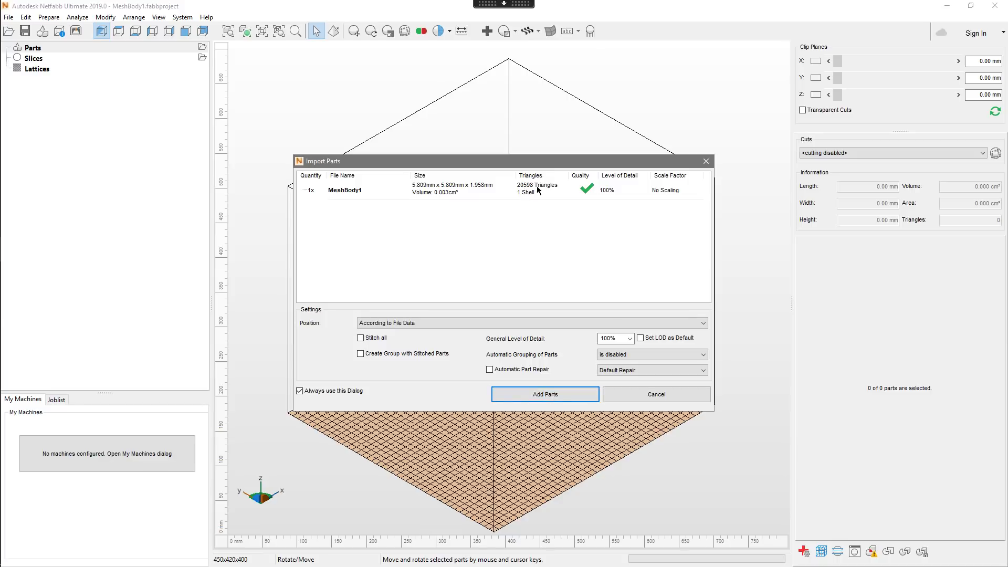
click(556, 398)
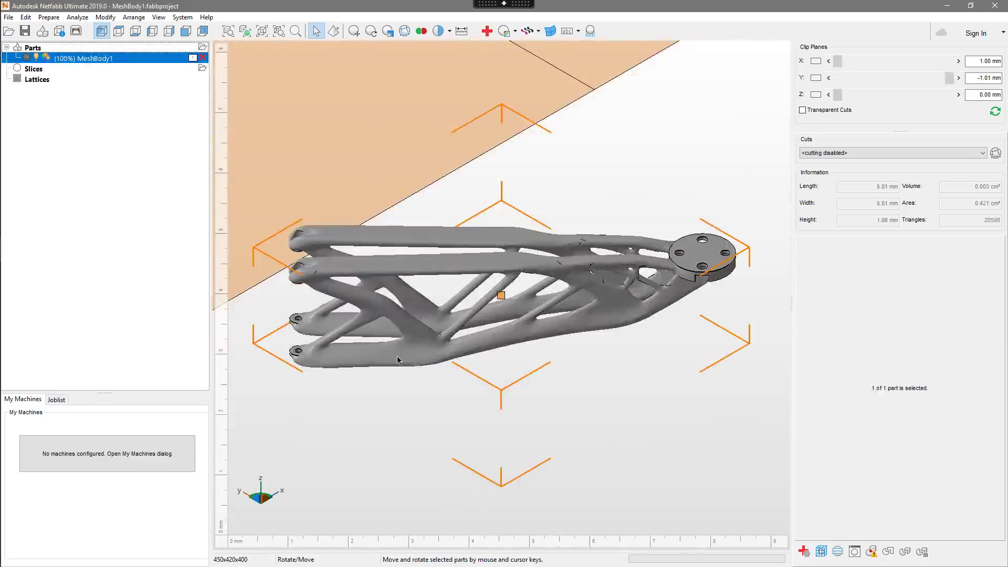
Start Manipulate Mesh on the imported drone arm part and set the remesh type to Quad Remeshing.
right_click(500, 295)
mouse_move(545, 260)
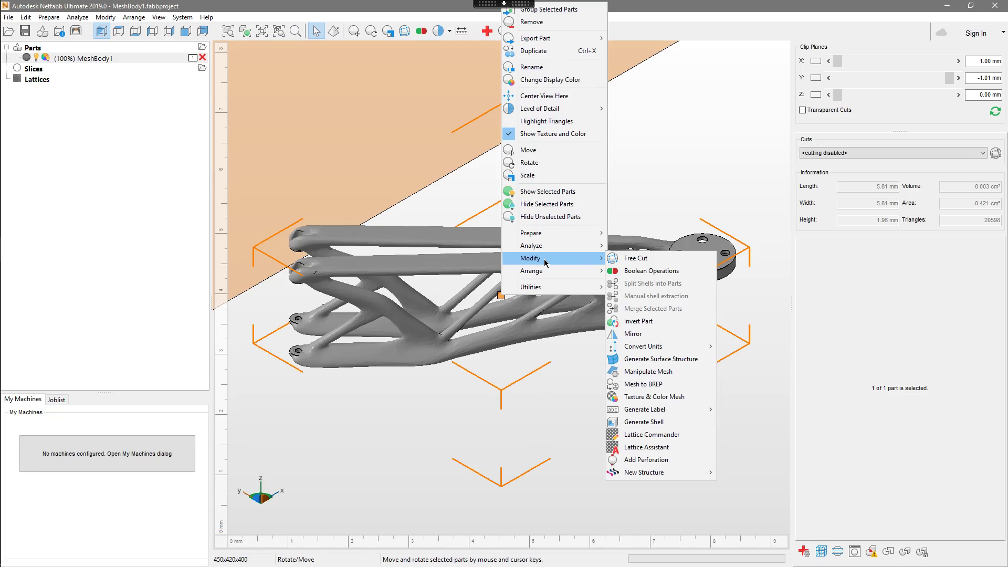
right_click(502, 301)
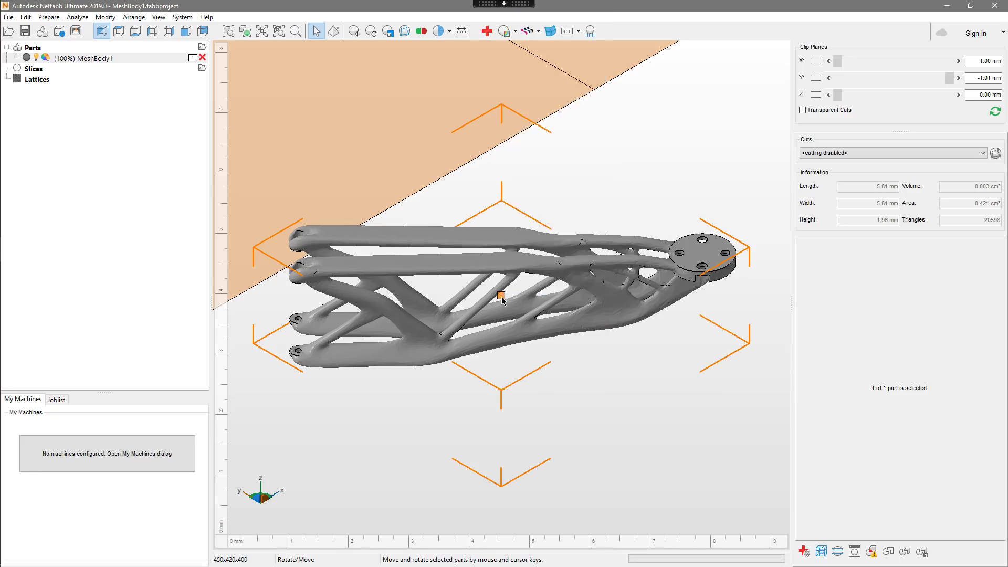
mouse_move(542, 254)
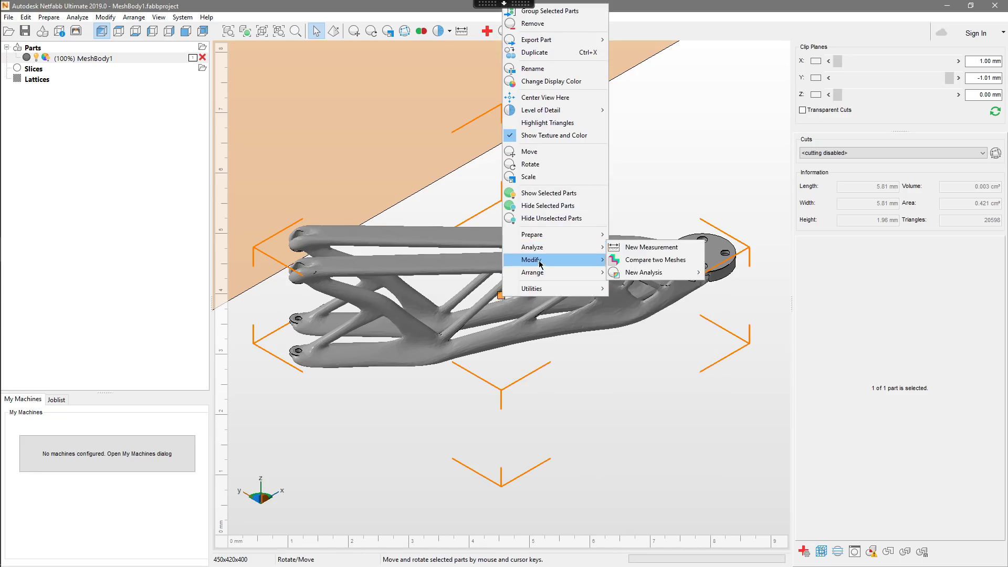
click(647, 373)
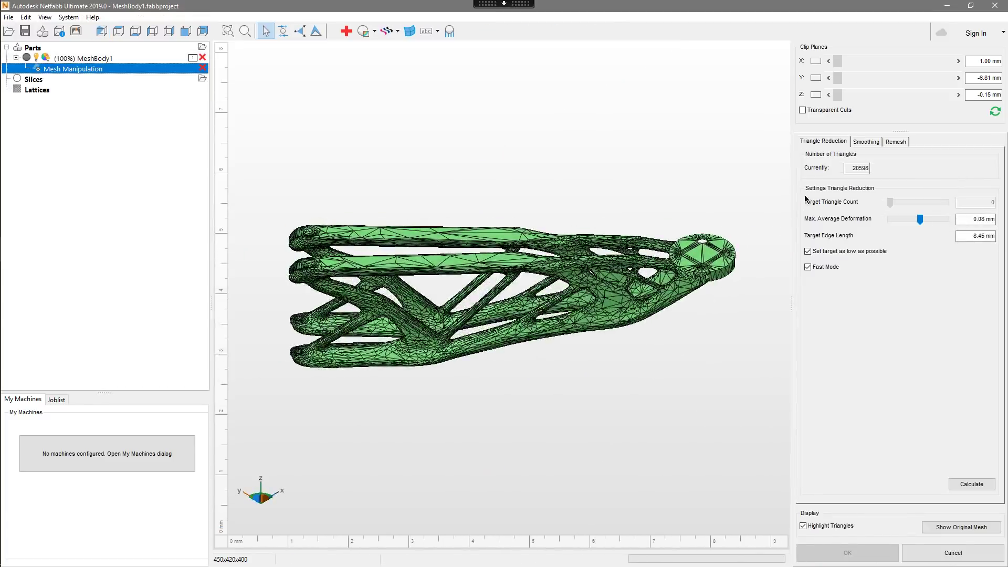
click(895, 141)
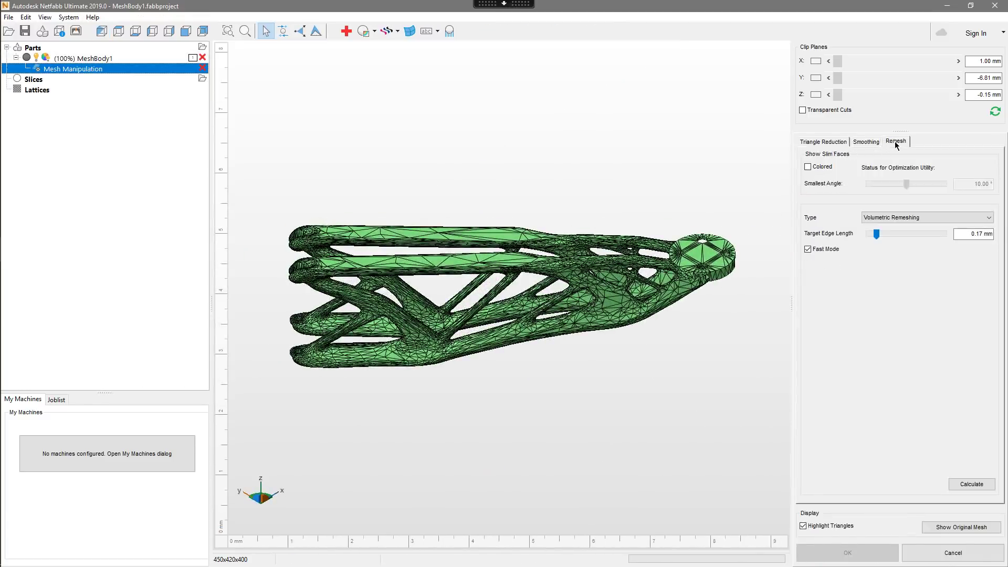
click(879, 221)
click(880, 249)
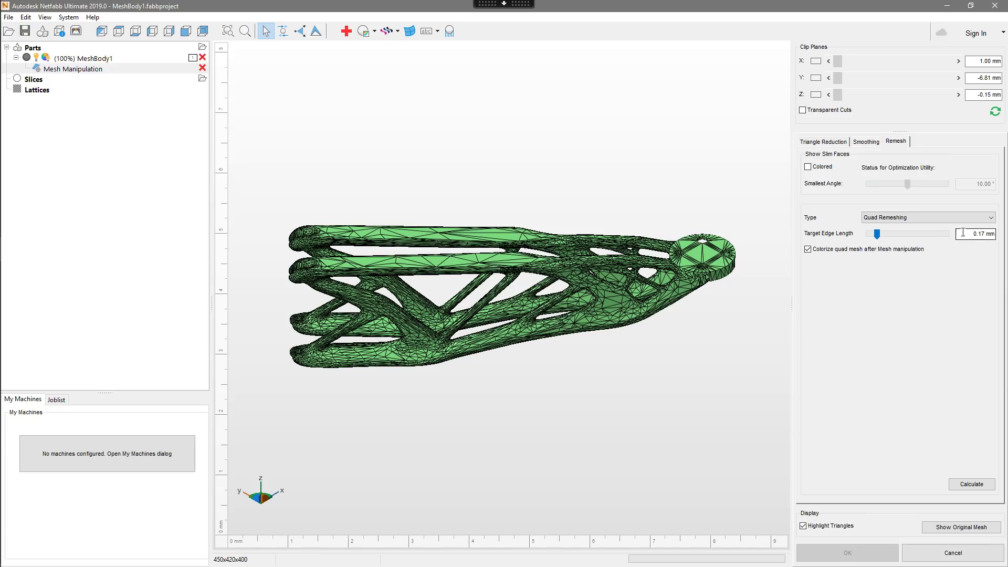
Calculate the quad remesh with a 3 mm target edge length and apply it, removing the old part.
double_click(986, 234)
text(3)
key(Return)
click(970, 484)
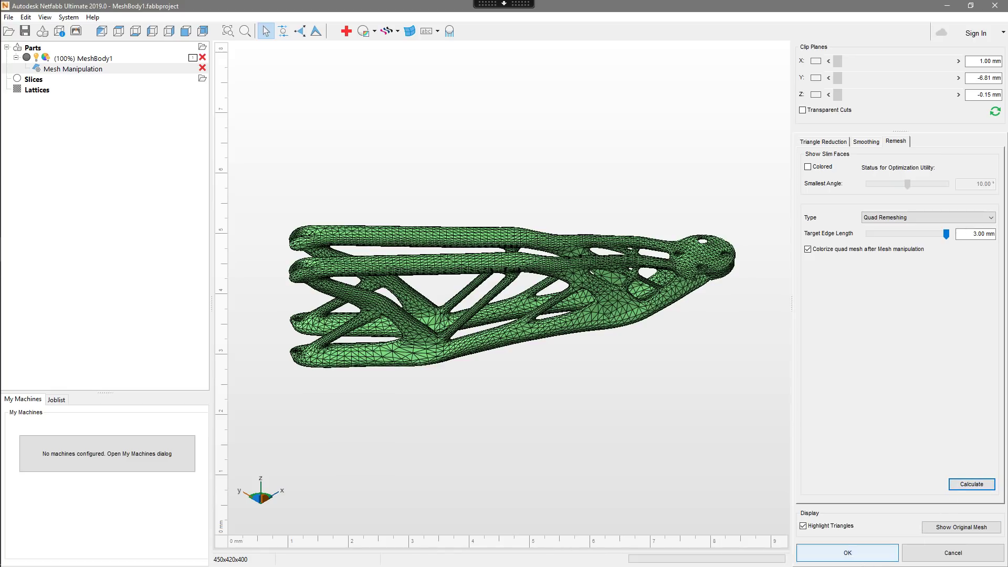
click(847, 553)
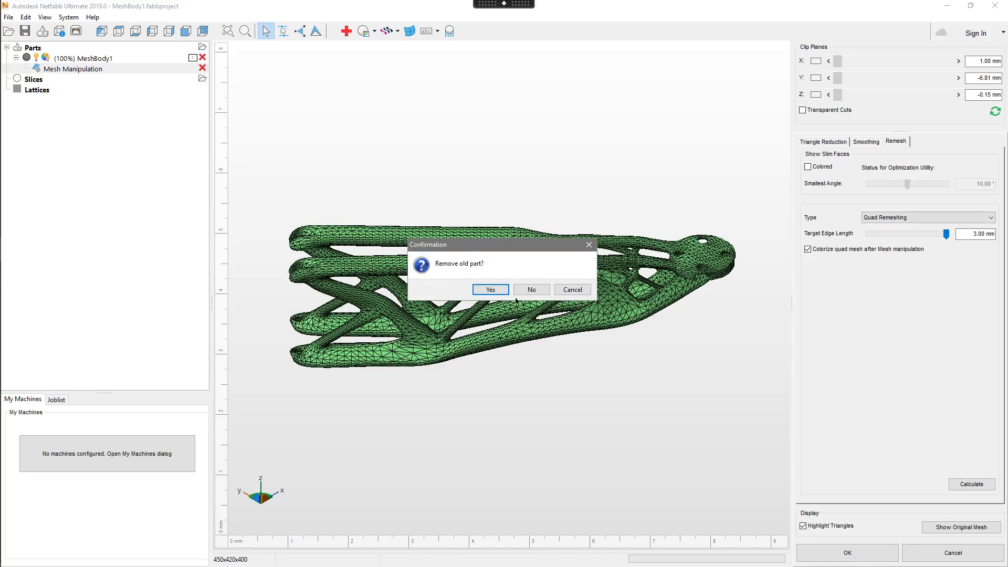
click(493, 289)
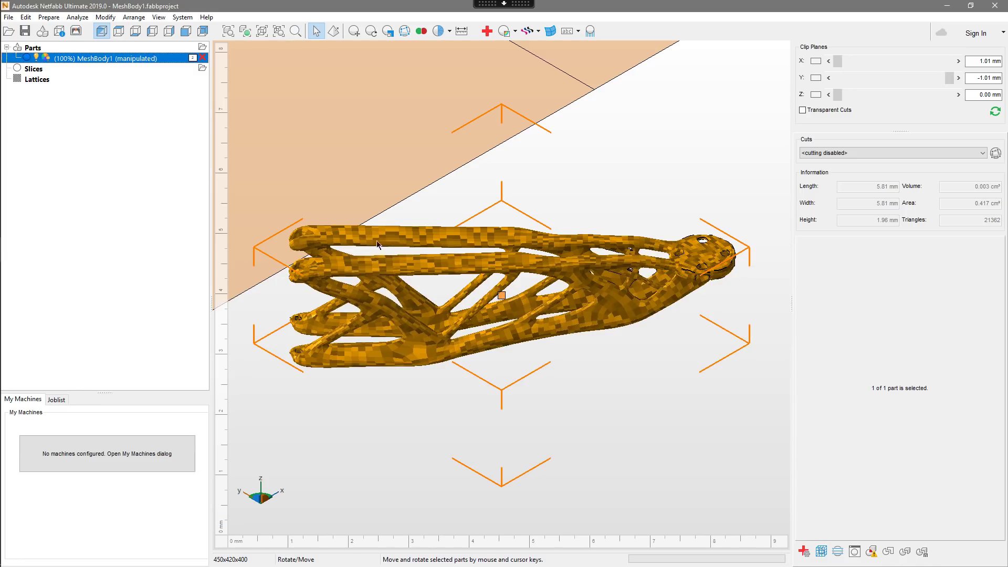
Export the remeshed part as a Wavefront OBJ file containing quads and triangles.
right_click(104, 60)
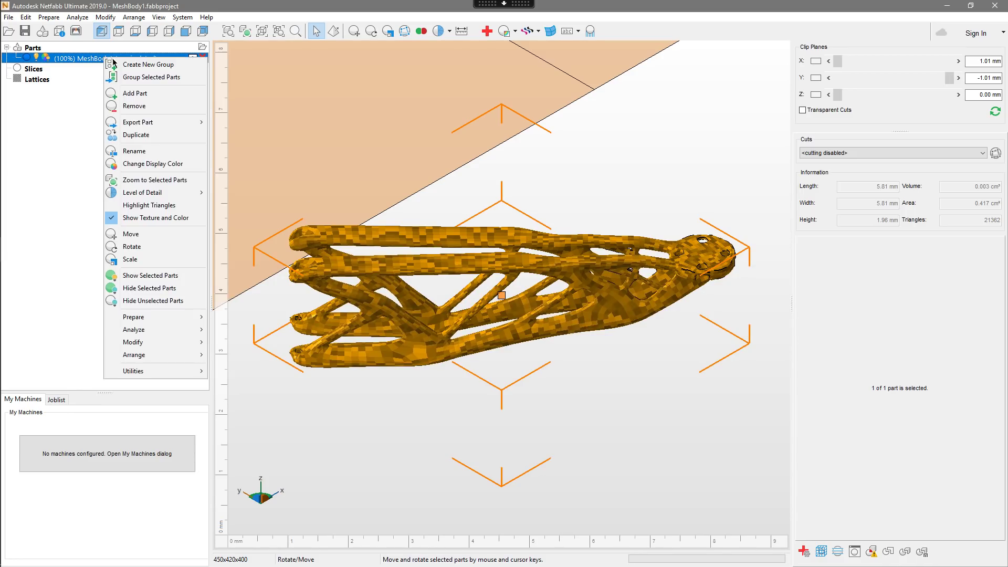
mouse_move(171, 124)
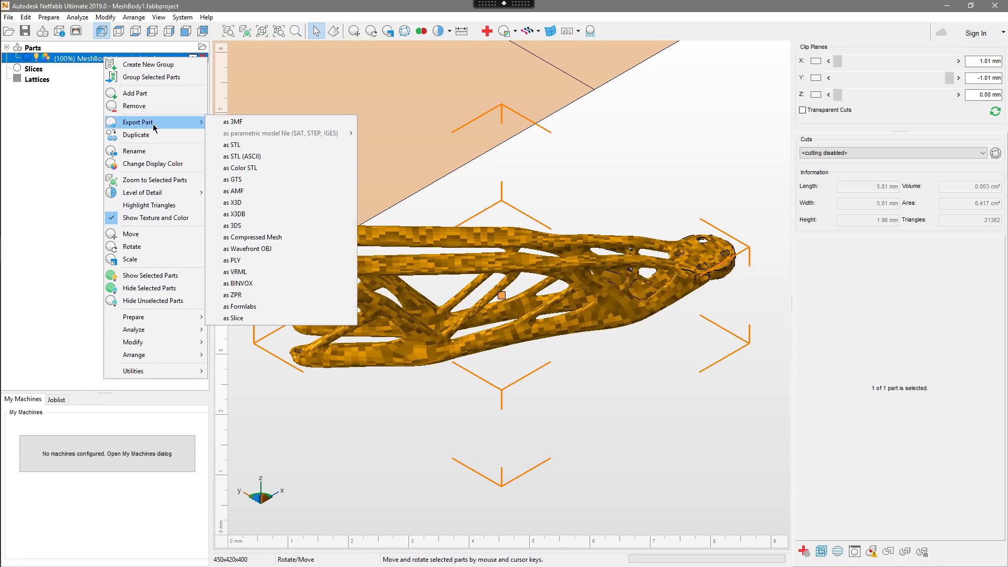
click(250, 249)
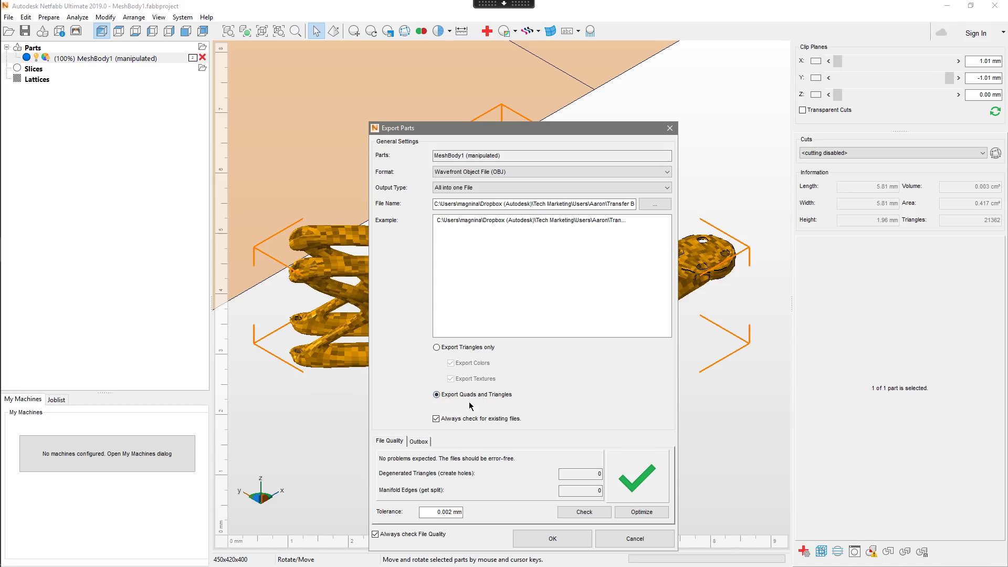
click(557, 541)
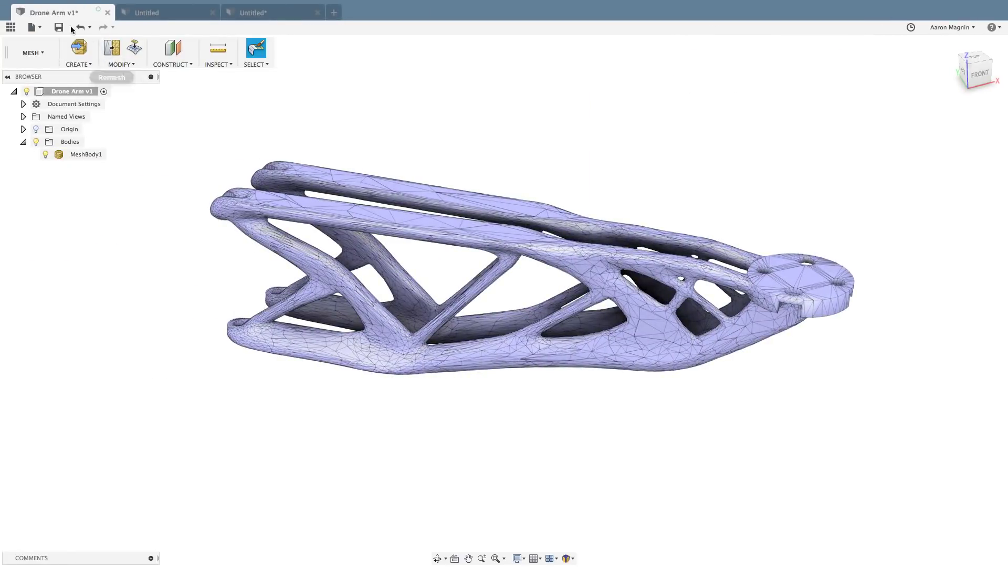
Switch to Fusion 360 and create a new design from the file MeshBody1 (manipulated).obj in the transfer folder.
click(33, 28)
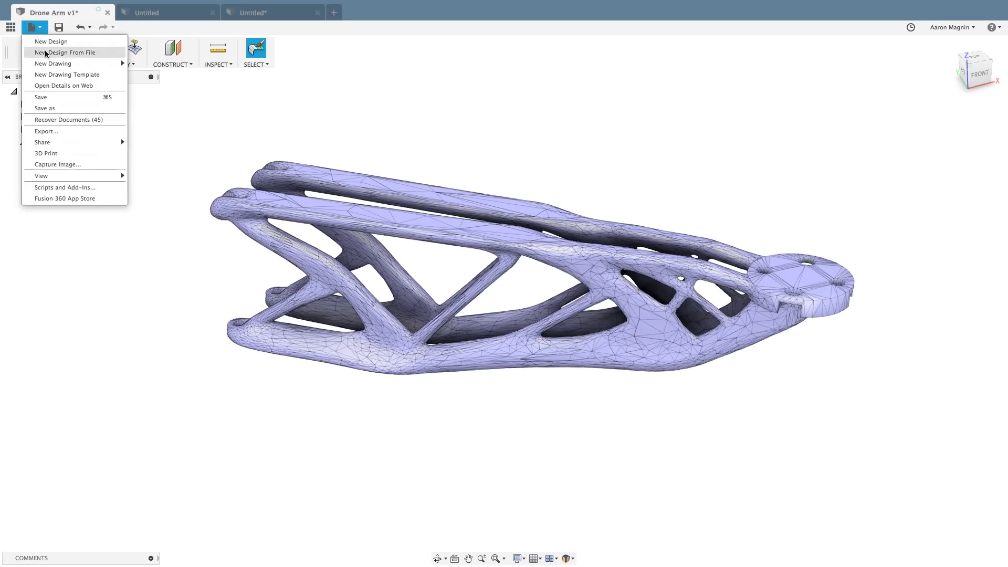
click(46, 53)
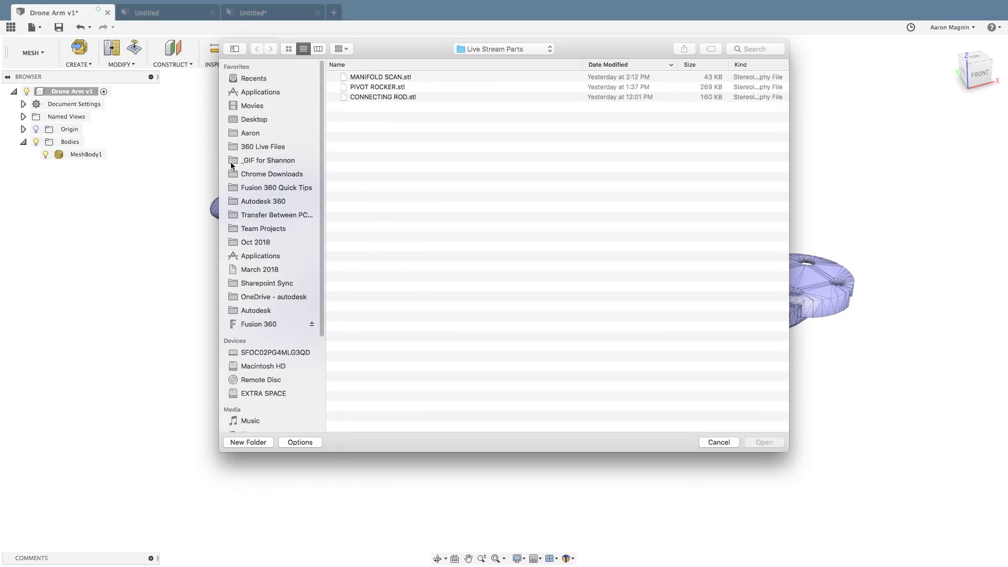
click(266, 216)
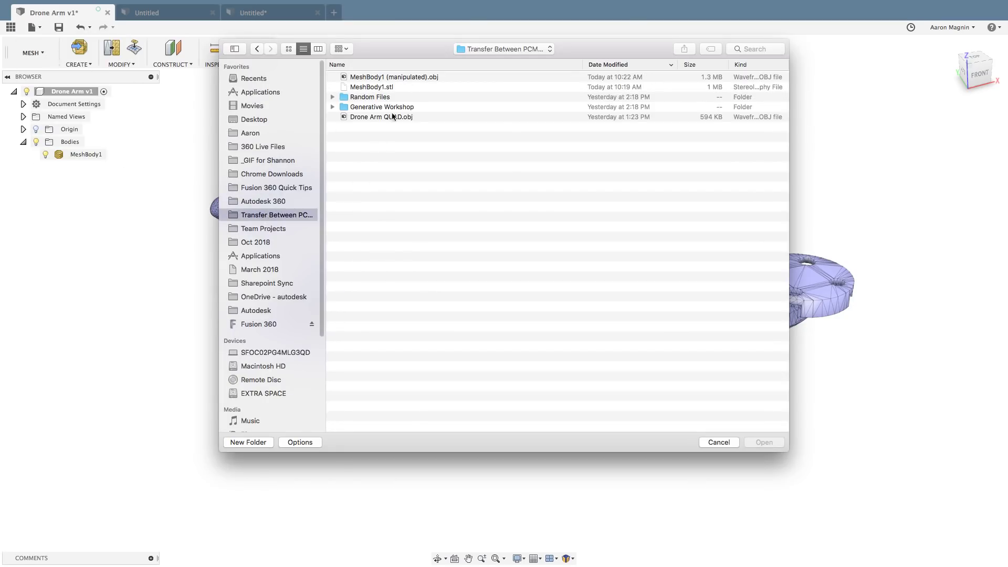
click(399, 77)
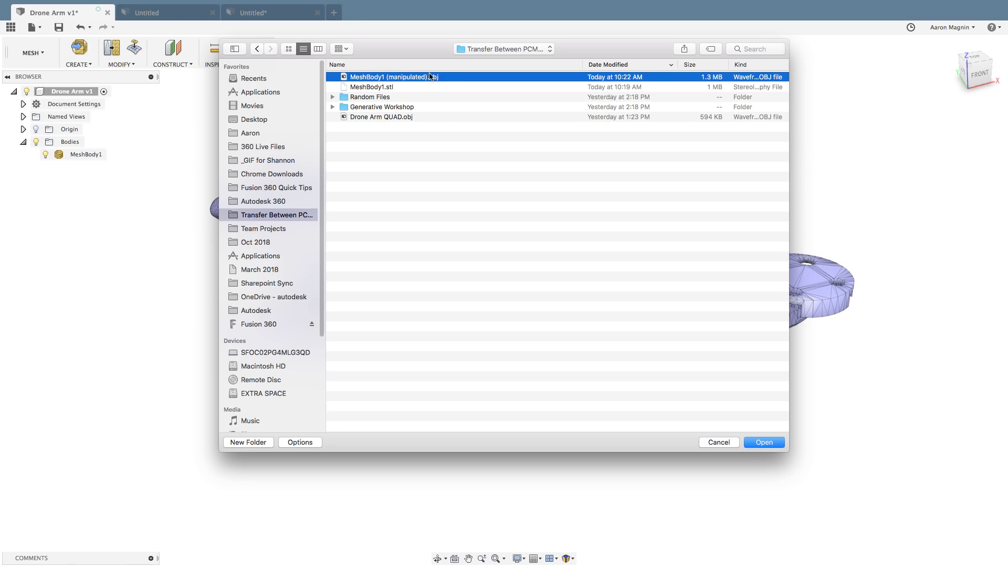
click(764, 443)
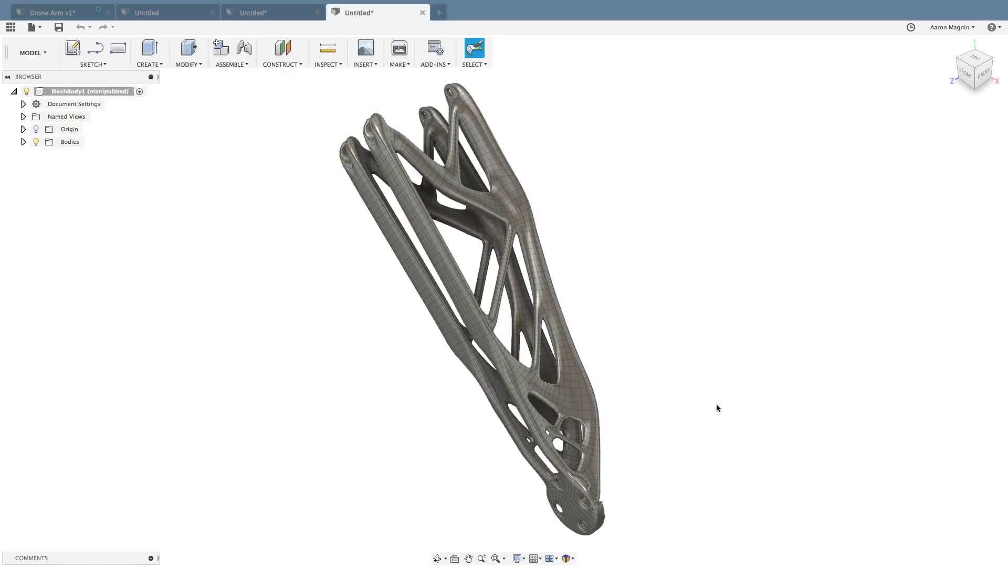
Convert the imported drone arm mesh body into a new body with the Quad Mesh to T-Splines conversion.
shift+middle_drag(450, 371, 506, 295)
scroll(478, 272, up, 3)
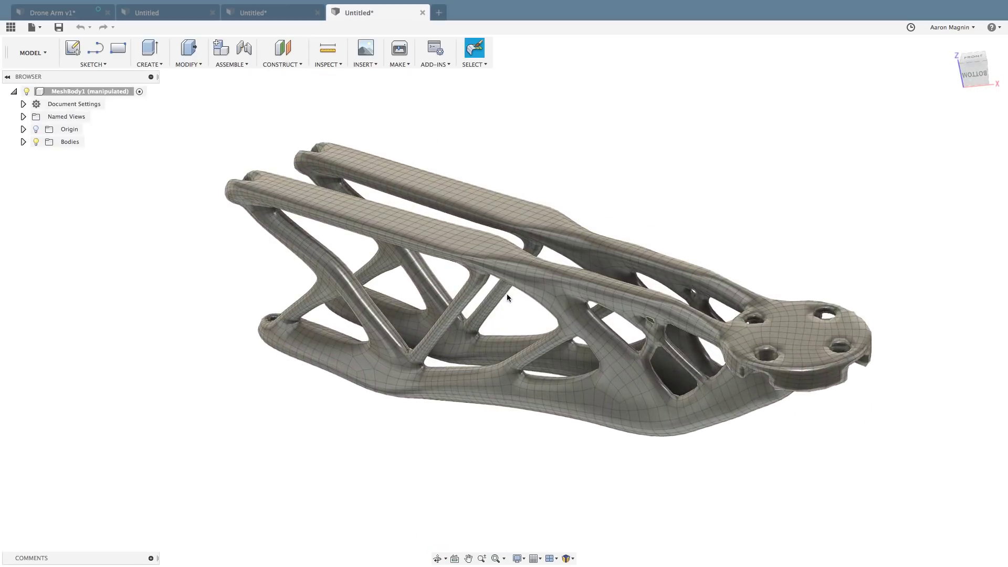
click(23, 141)
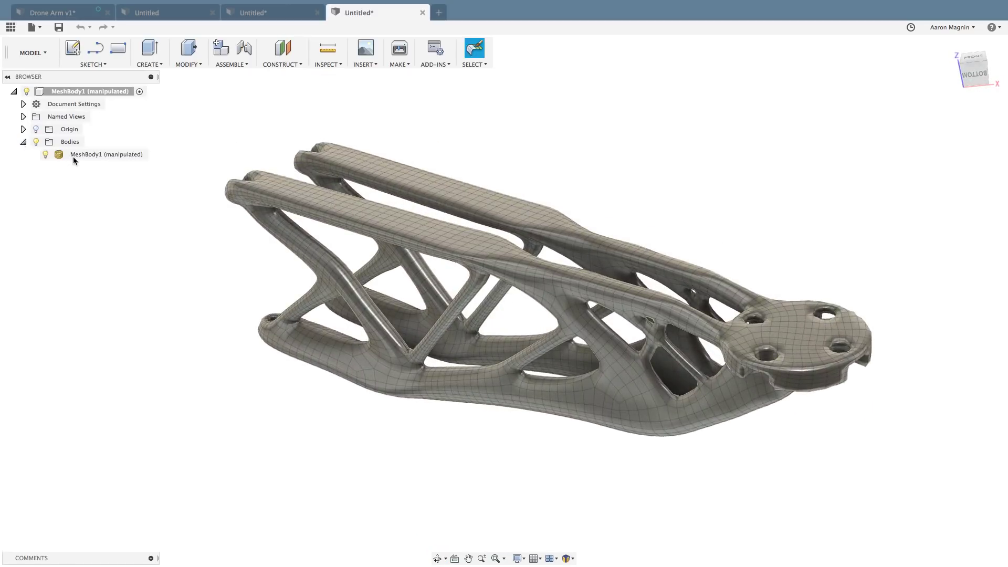
right_click(81, 155)
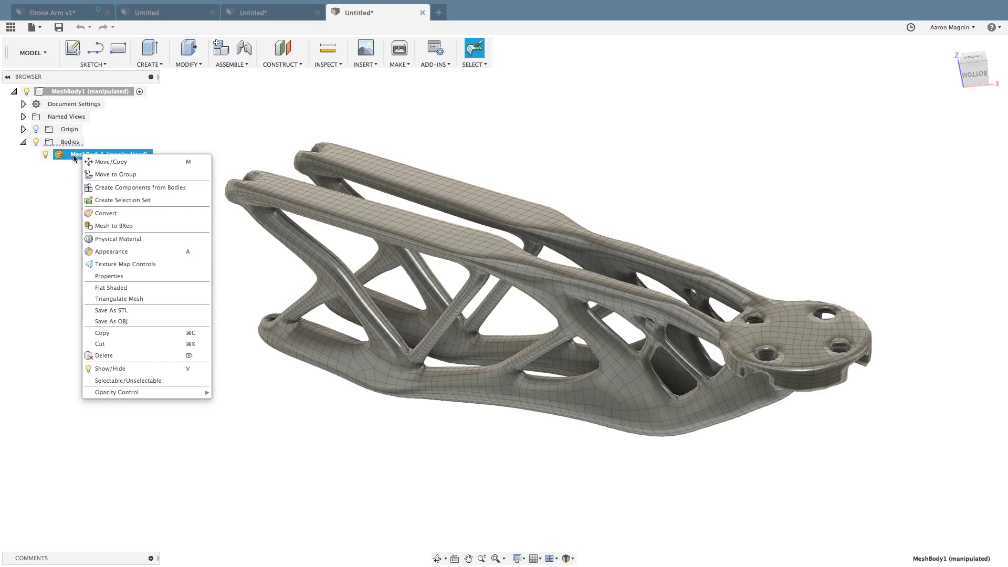
click(108, 213)
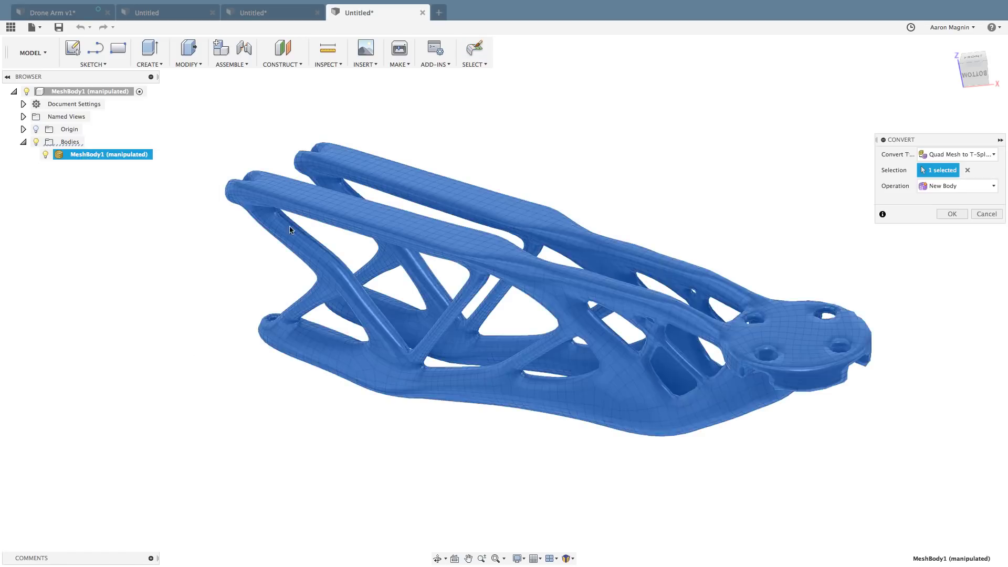
click(944, 155)
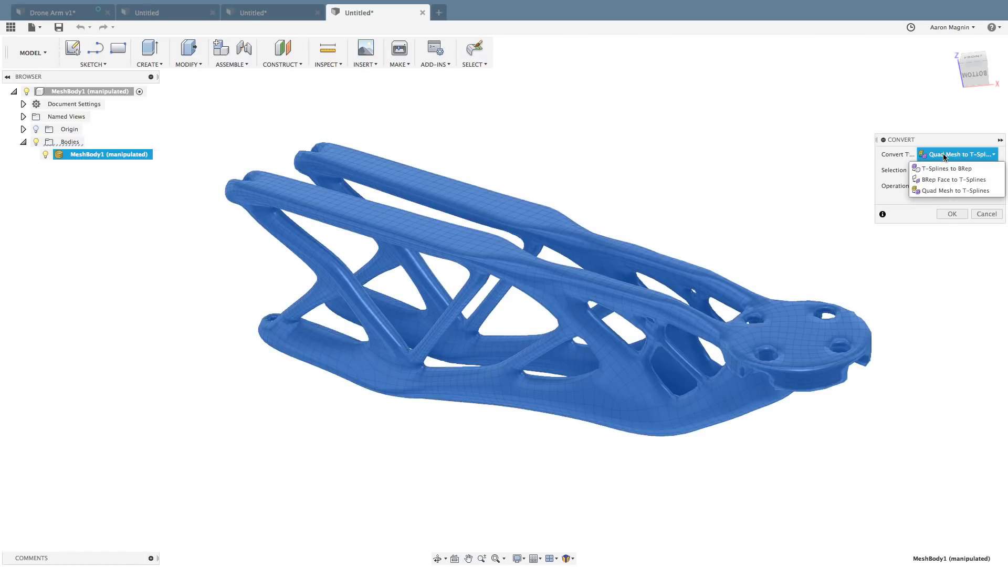
click(944, 156)
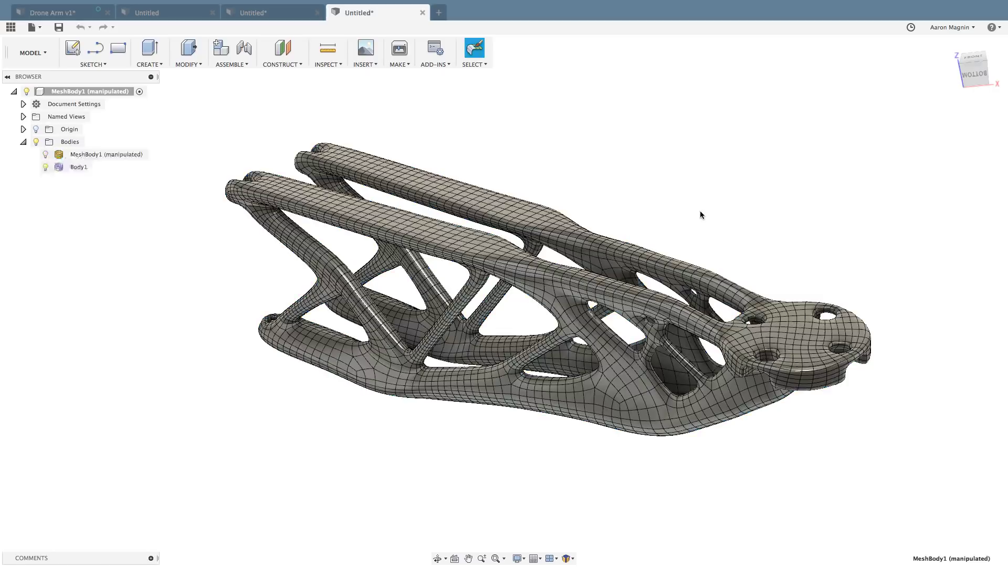
Examine the converted drone arm body from below, from the top and from the side.
shift+middle_drag(708, 209, 677, 220)
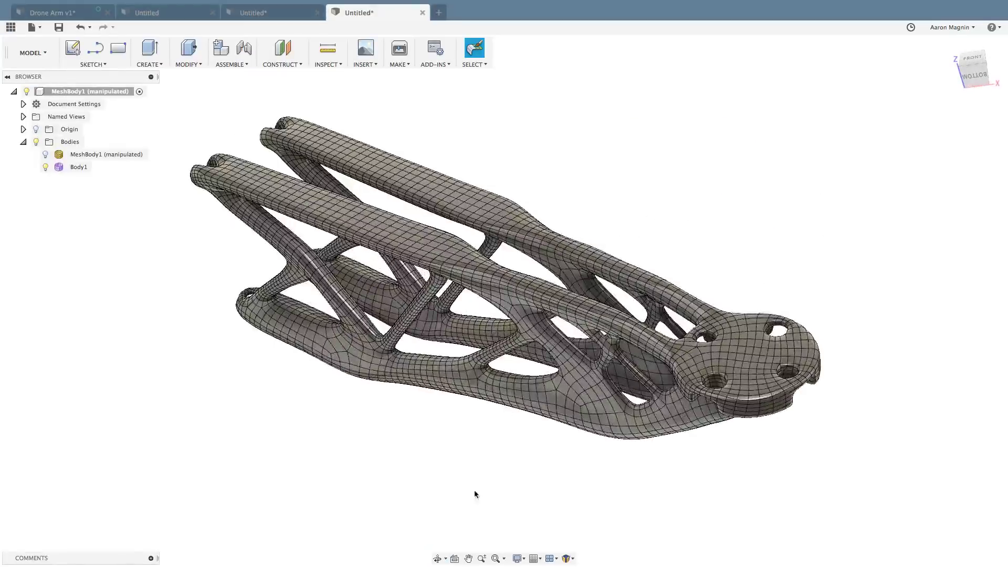
click(446, 559)
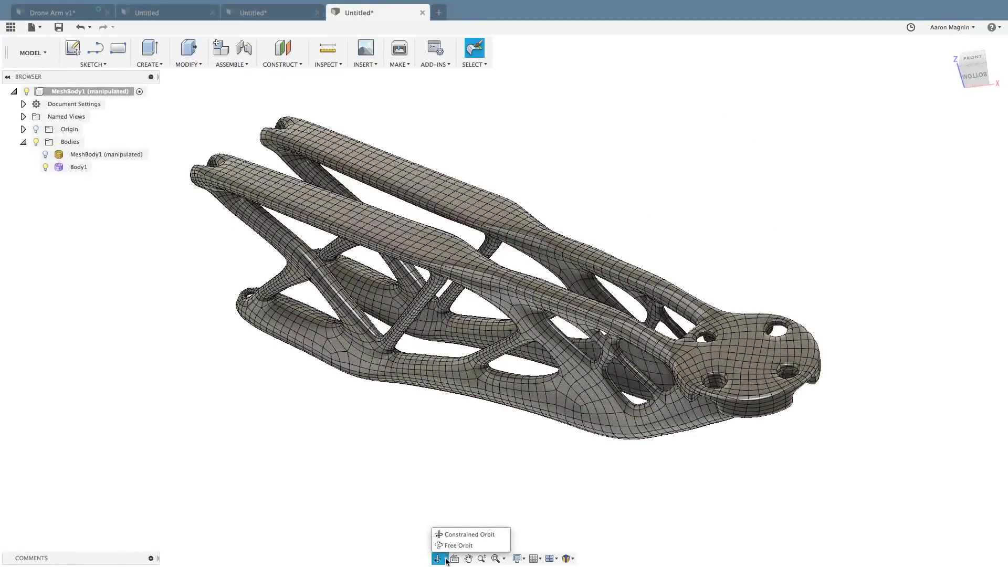
click(452, 534)
mouse_move(490, 402)
mouse_down()
mouse_move(477, 404)
mouse_move(486, 342)
mouse_move(471, 407)
mouse_move(461, 293)
mouse_move(484, 397)
mouse_up()
key(Escape)
shift+middle_drag(484, 397, 497, 292)
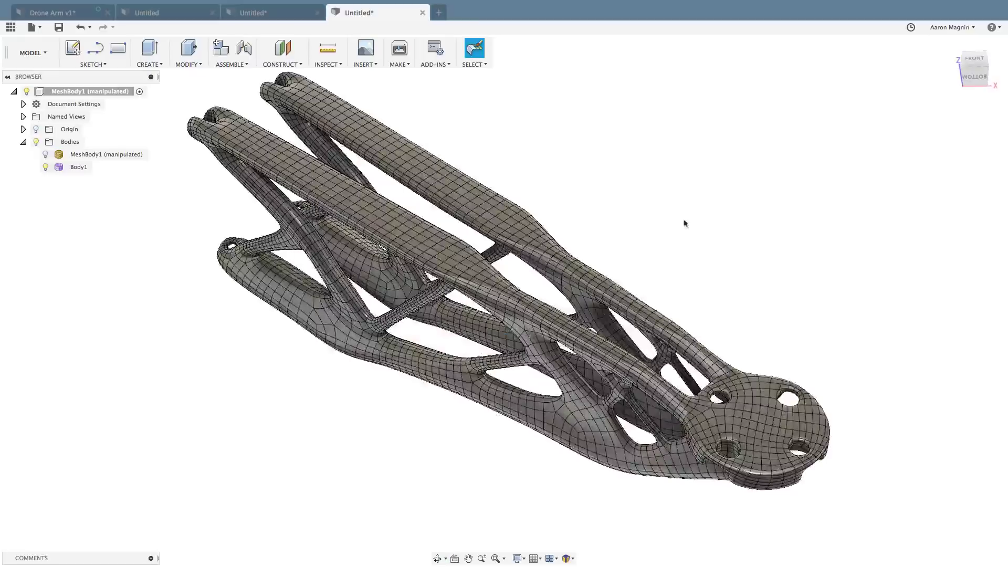
click(972, 58)
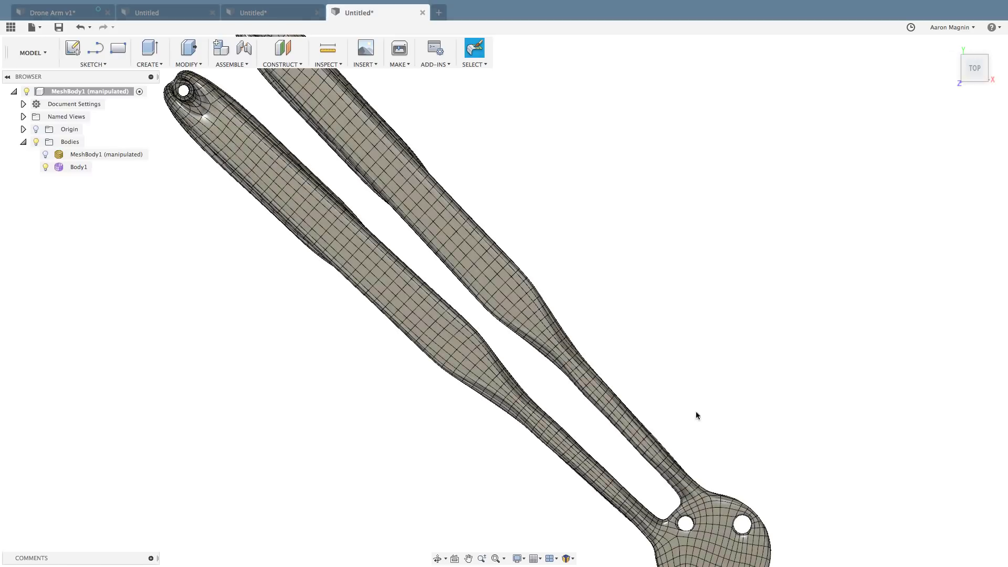
shift+middle_drag(581, 416, 352, 338)
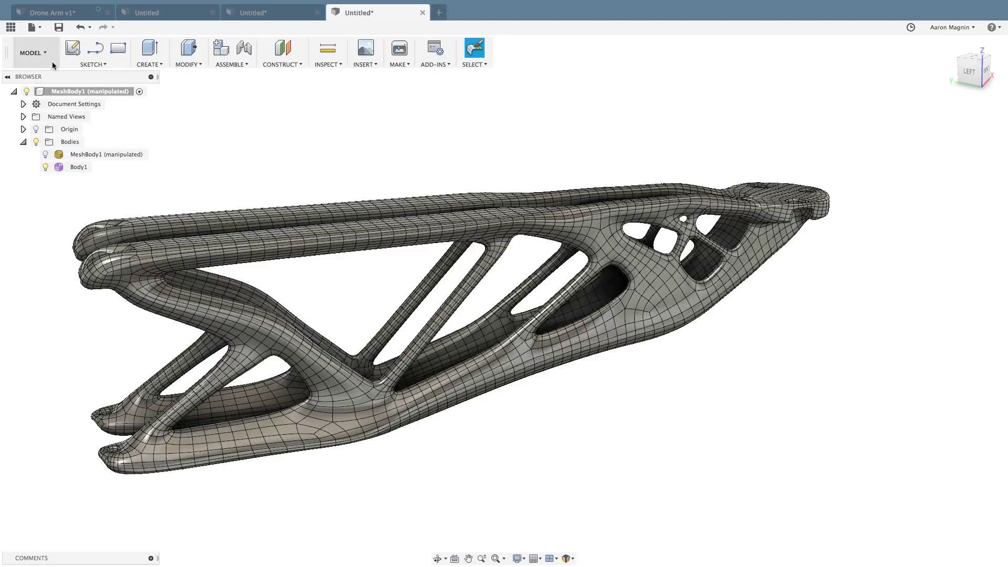
Switch to the Sculpt workspace, and open the T-Spline Display Mode settings without changing them.
click(38, 53)
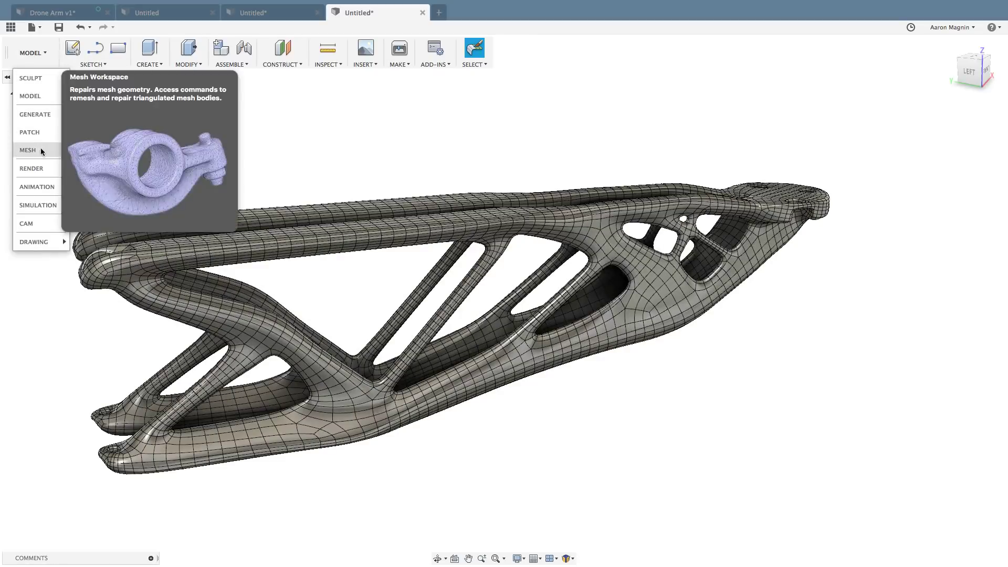
click(39, 79)
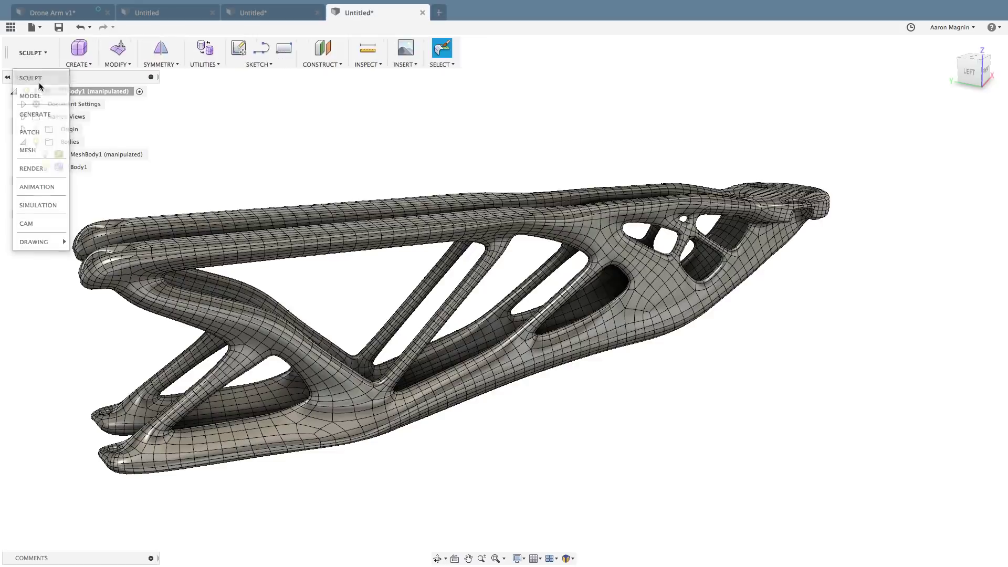
shift+middle_drag(383, 166, 342, 163)
scroll(362, 268, up, 2)
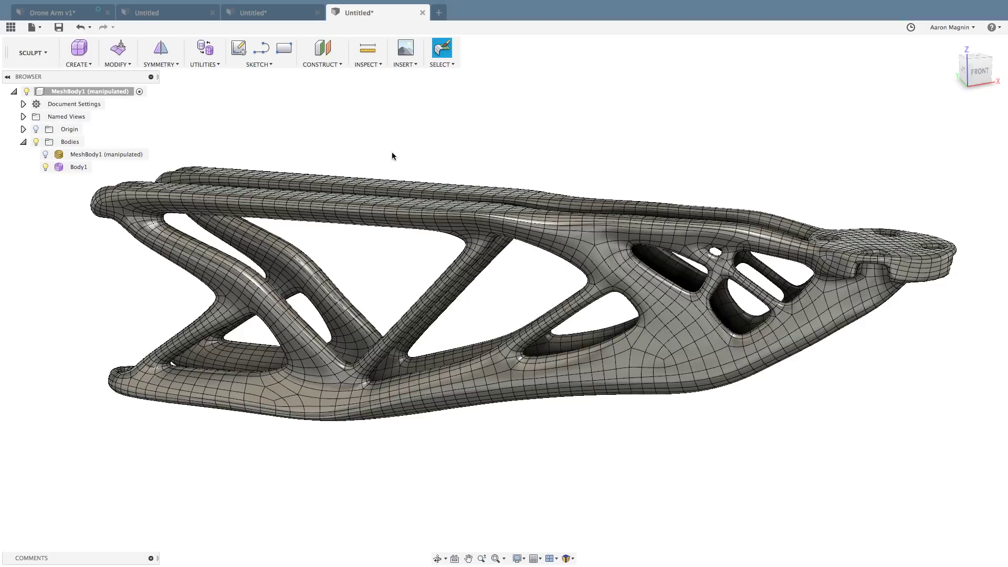
click(205, 49)
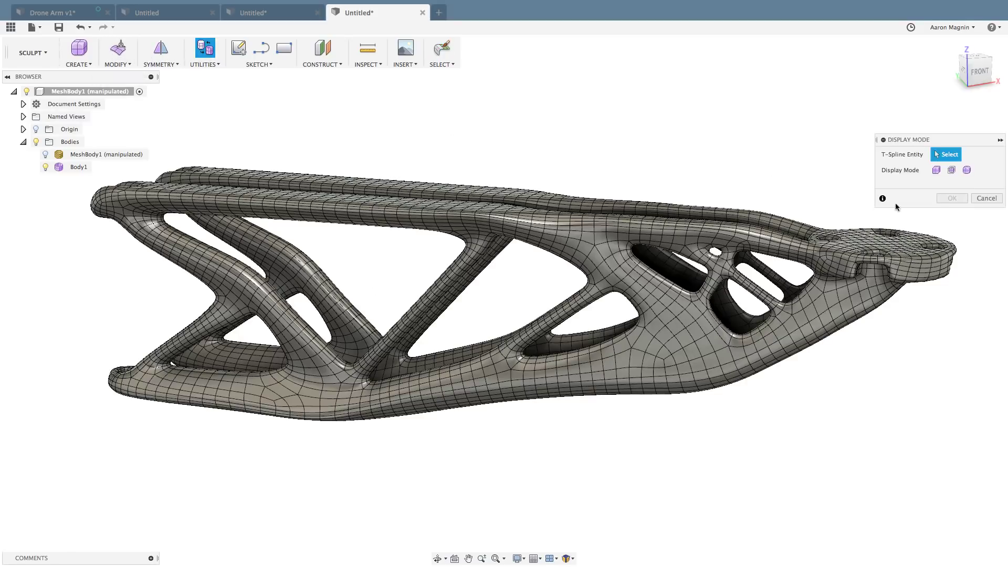
click(972, 199)
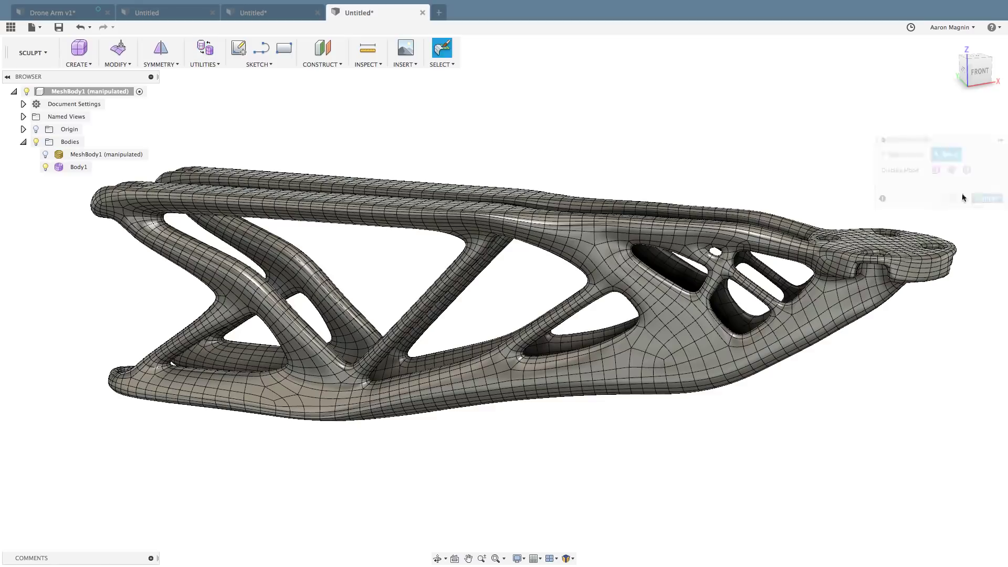
With Edit Form, grow a one-face selection over the whole diagonal strut, then shift the strut and rotate it about -4.9 degrees.
click(119, 49)
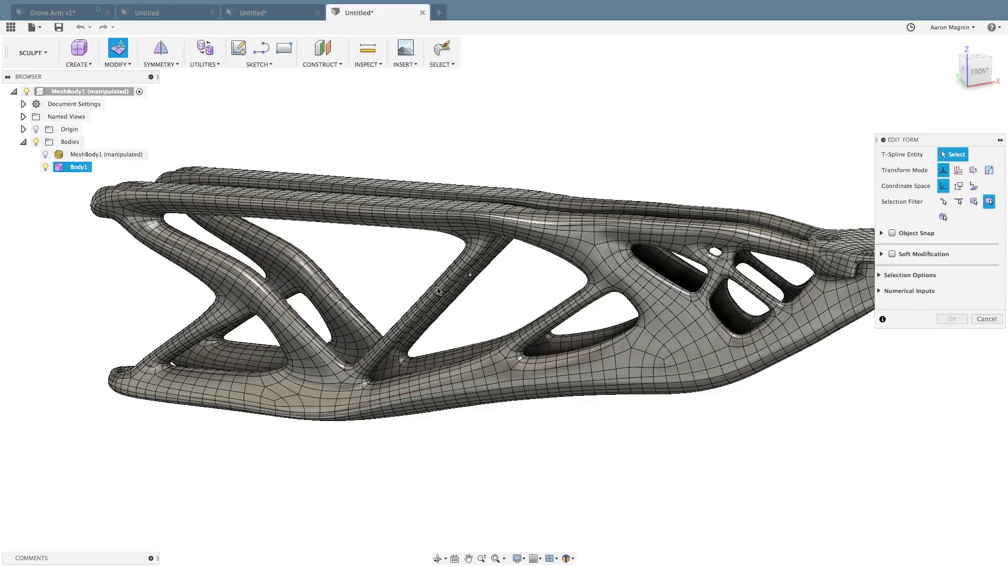
scroll(414, 303, up, 5)
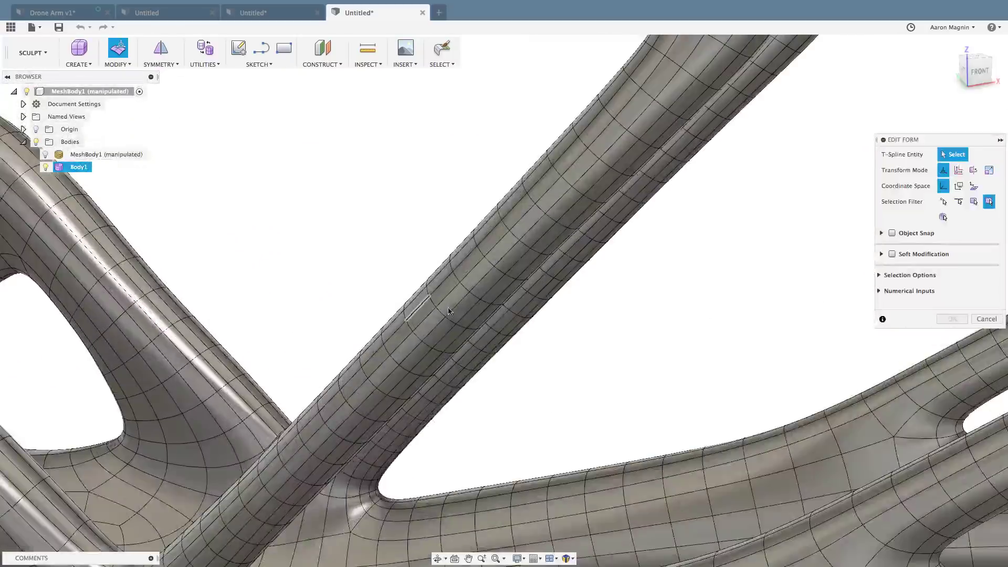
click(451, 303)
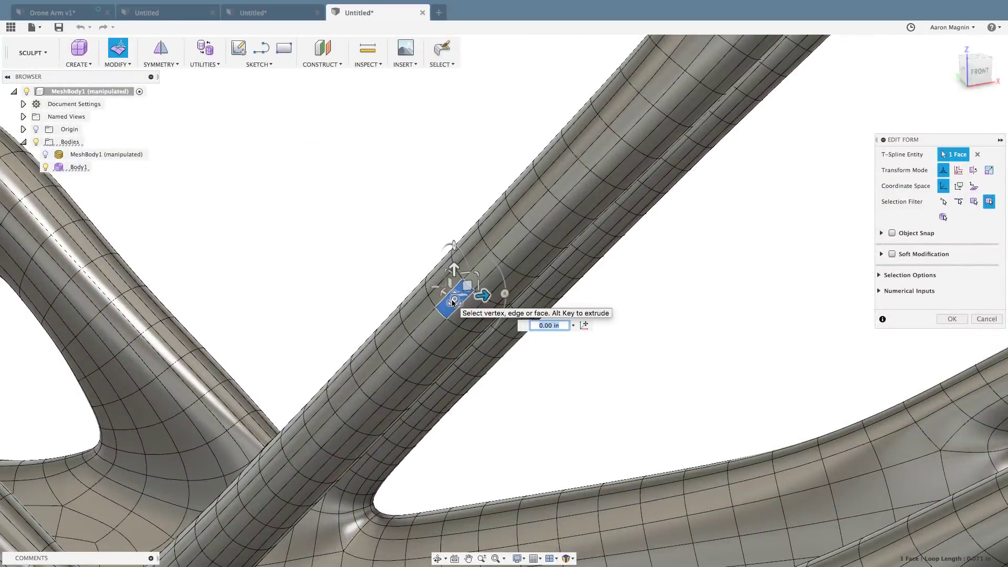
key(shift+Up)
key(shift+Up)
key(shift+Up)
key(shift+Up)
key(shift+Up)
key(shift+Up)
key(shift+Up)
key(shift+Up)
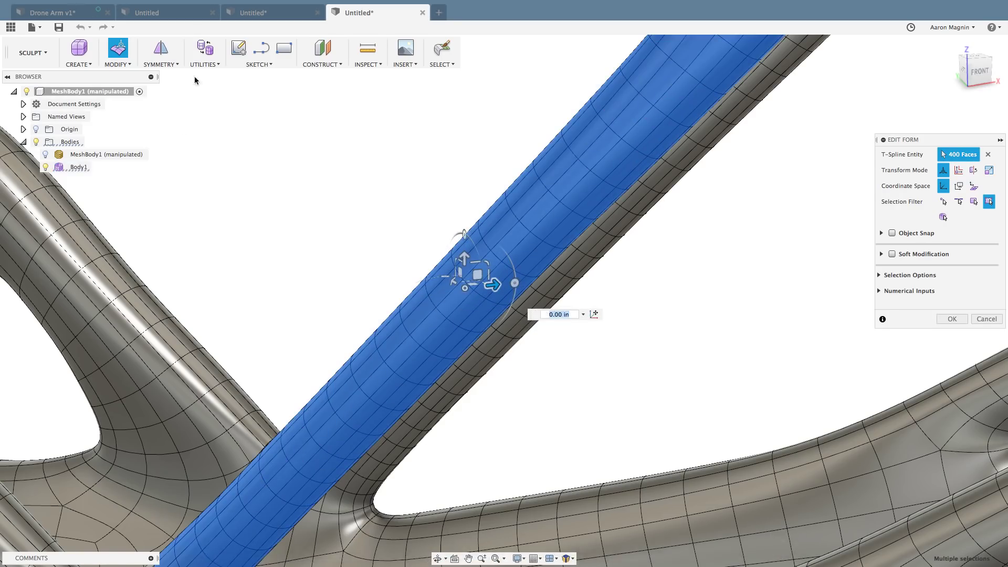
scroll(418, 246, down, 5)
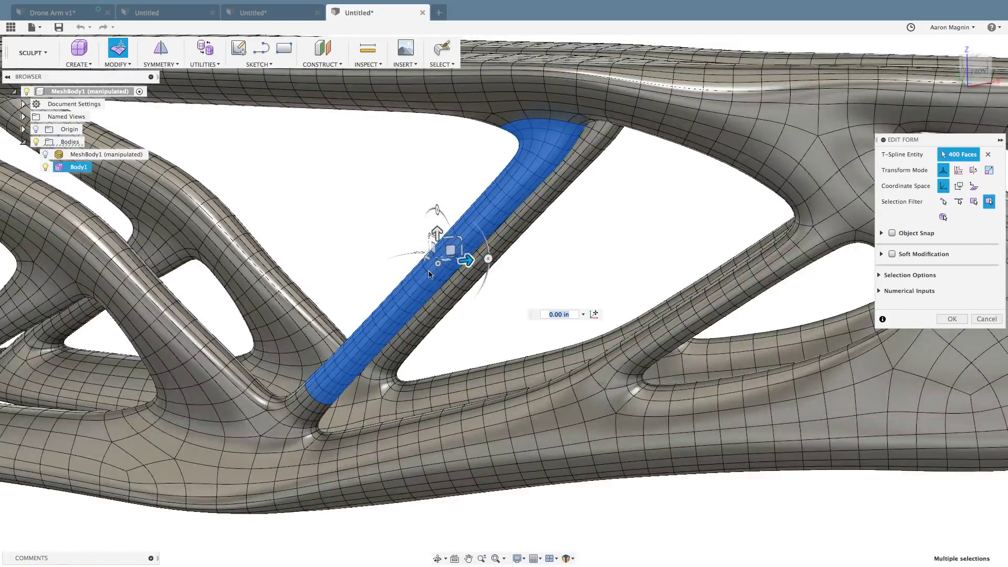
drag(466, 257, 479, 236)
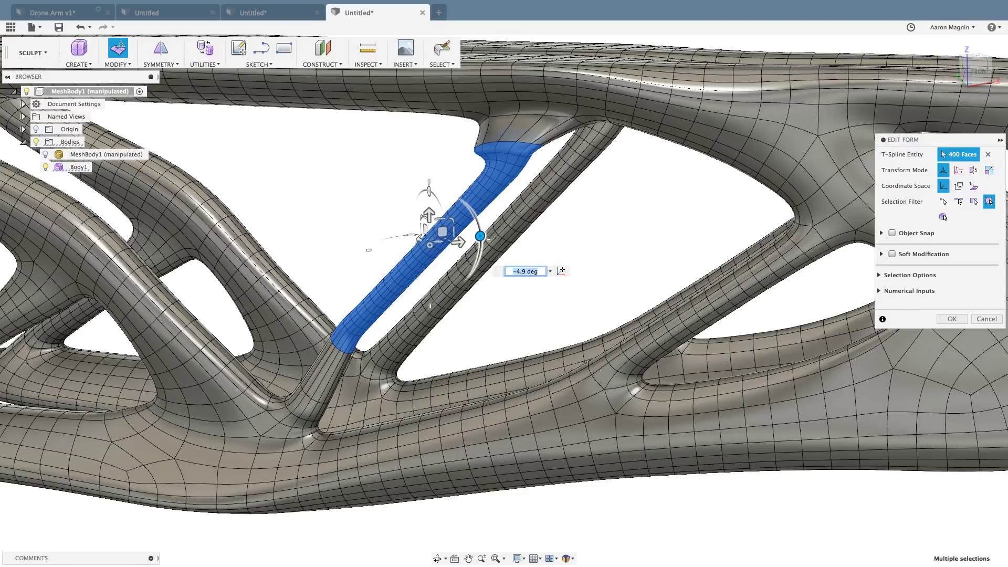
click(951, 319)
click(651, 229)
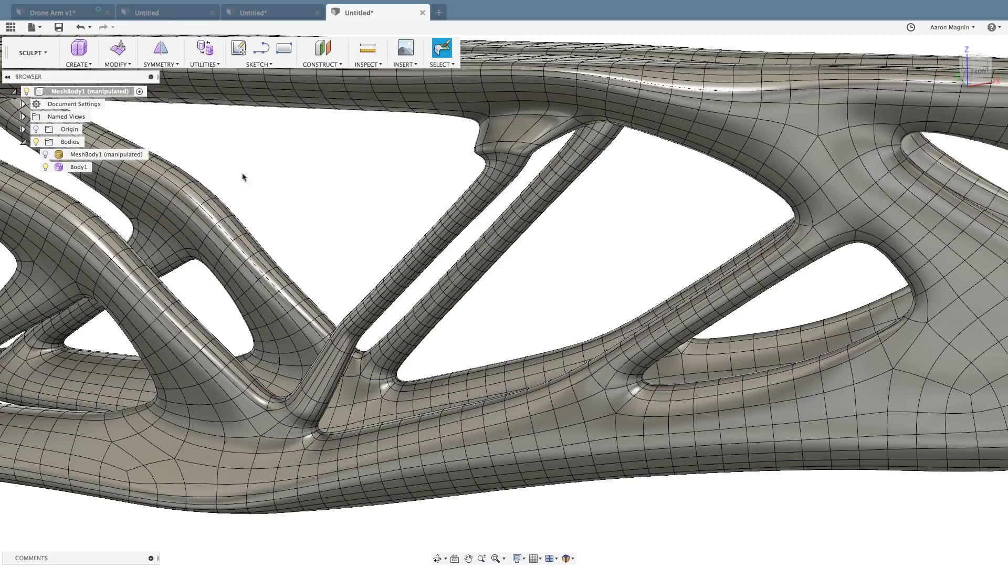
Create a new design from the file MANIFOLD SCAN.stl in the Live Stream Parts folder.
click(44, 30)
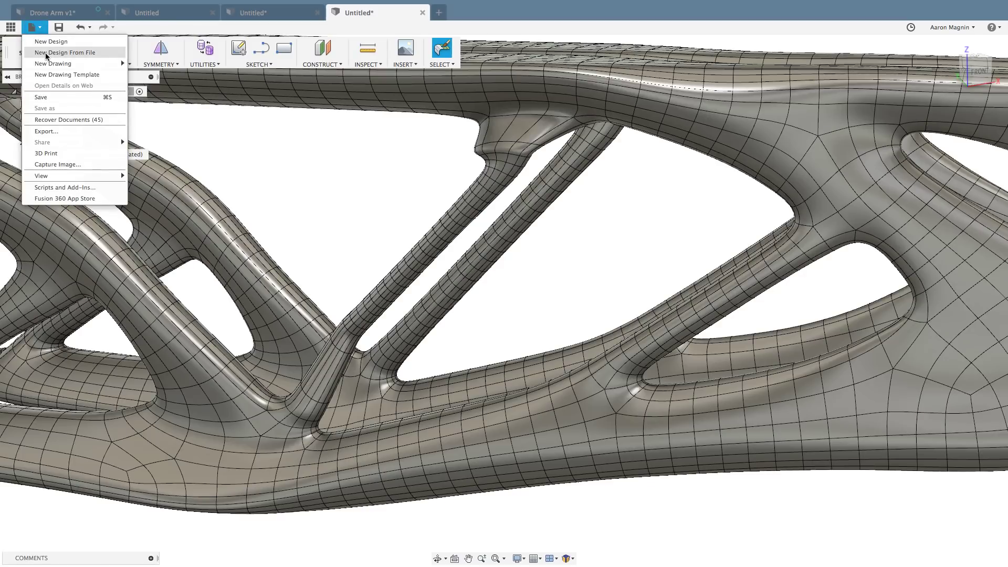
click(46, 53)
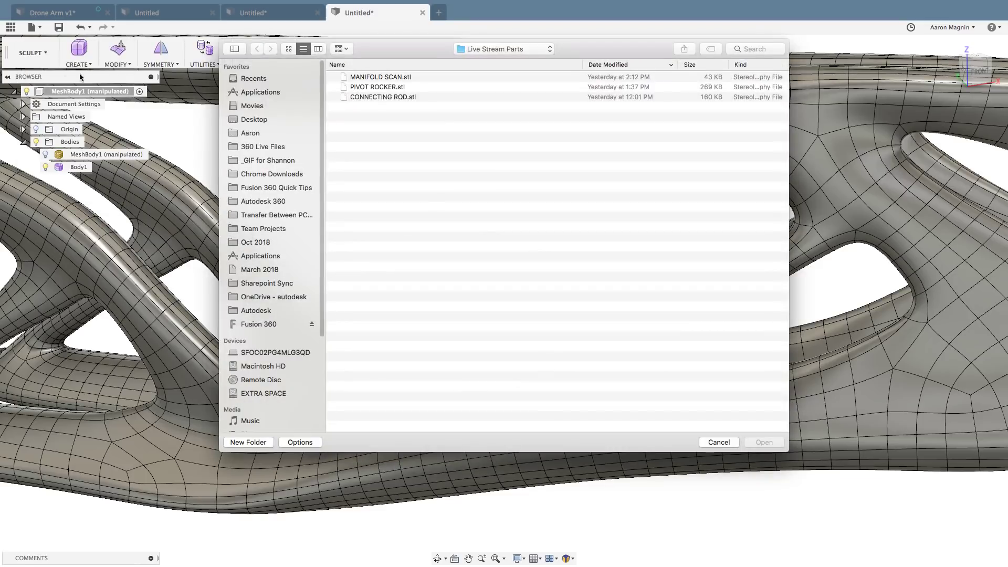
click(372, 98)
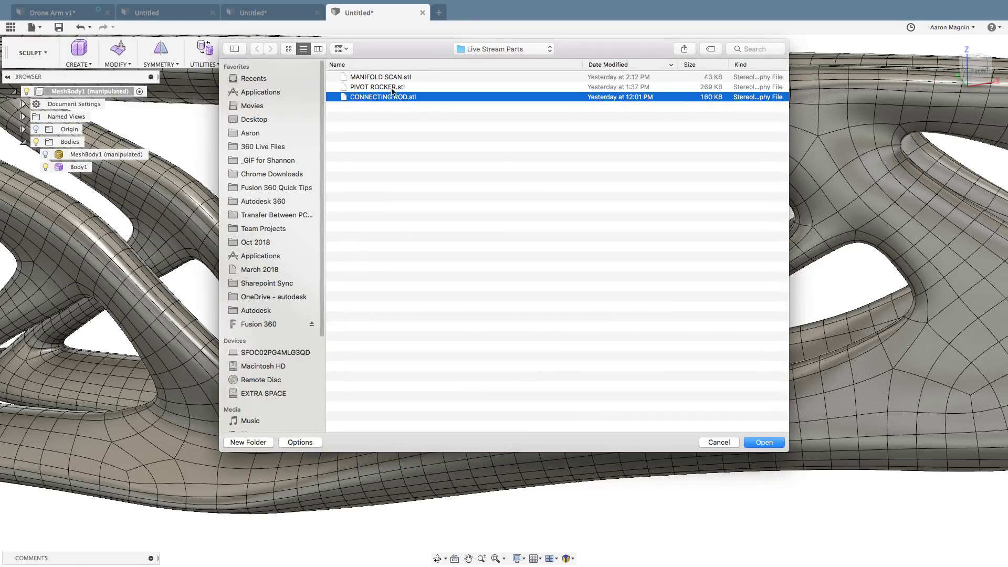
click(391, 79)
click(766, 442)
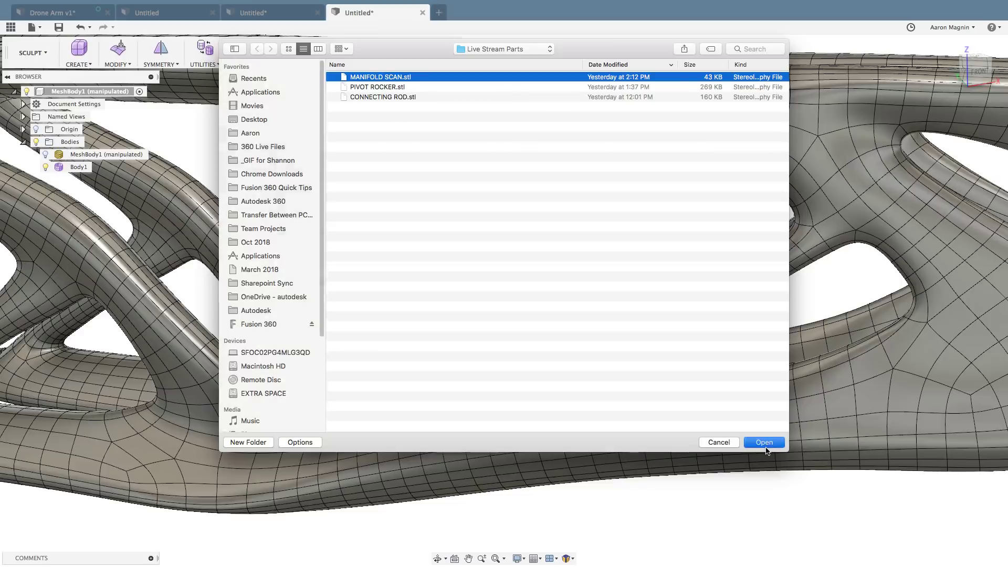
Create a mesh section of the manifold body parallel to the face with four holes, at an X distance of about 3.098 in.
shift+middle_drag(656, 278, 689, 257)
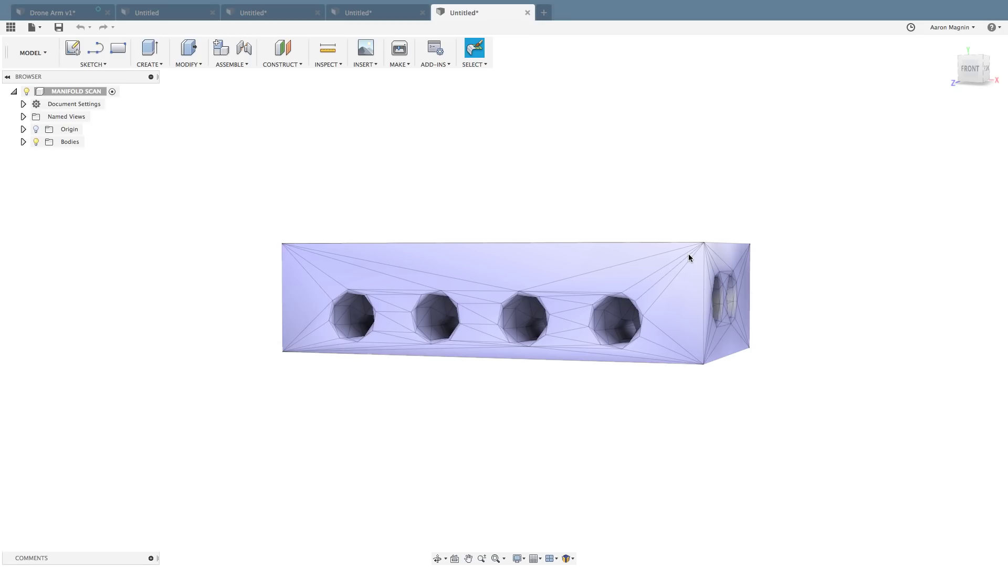
shift+middle_drag(672, 245, 628, 304)
scroll(609, 358, up, 3)
scroll(612, 351, up, 2)
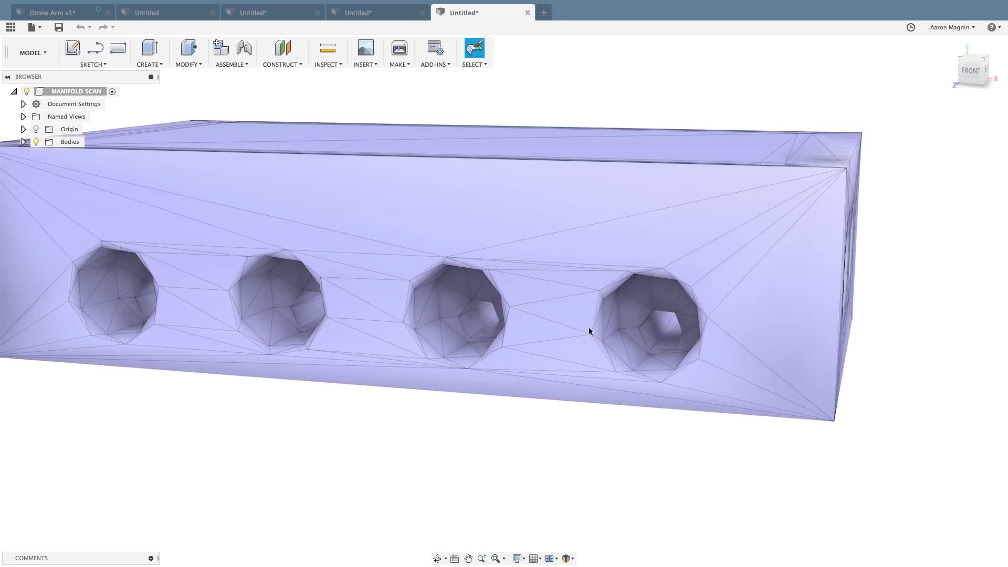
scroll(585, 332, down, 3)
shift+middle_drag(584, 332, 400, 355)
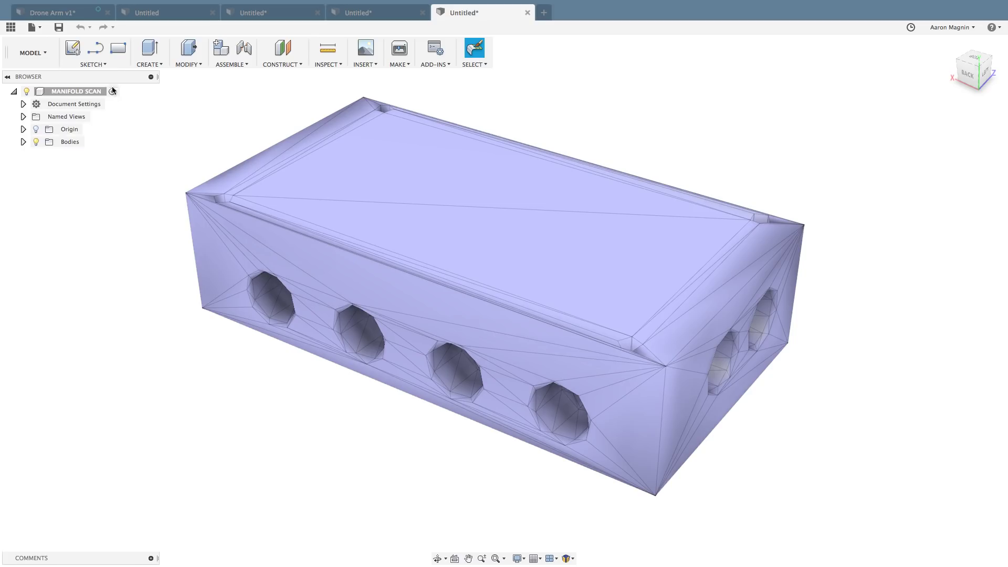
click(105, 65)
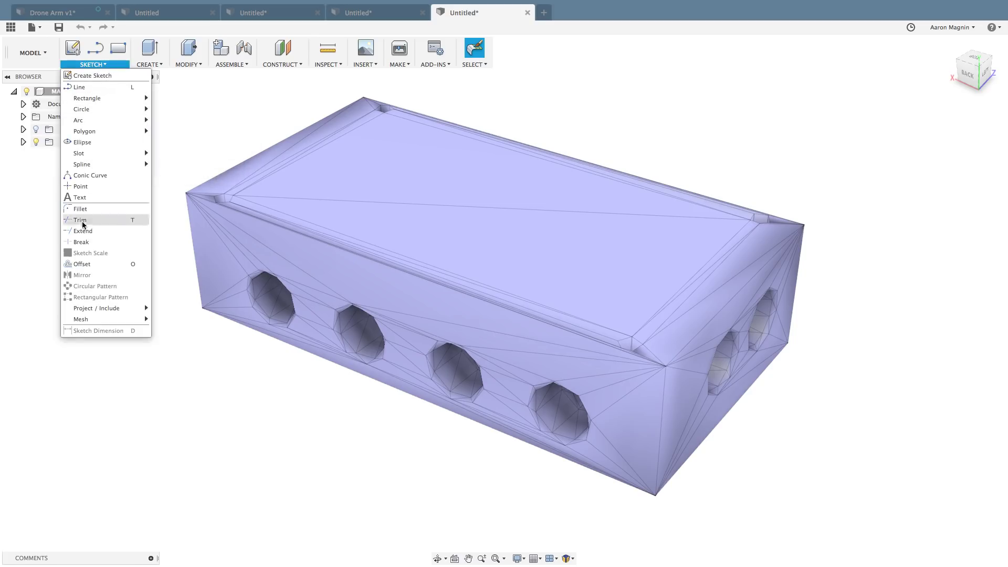
mouse_move(83, 320)
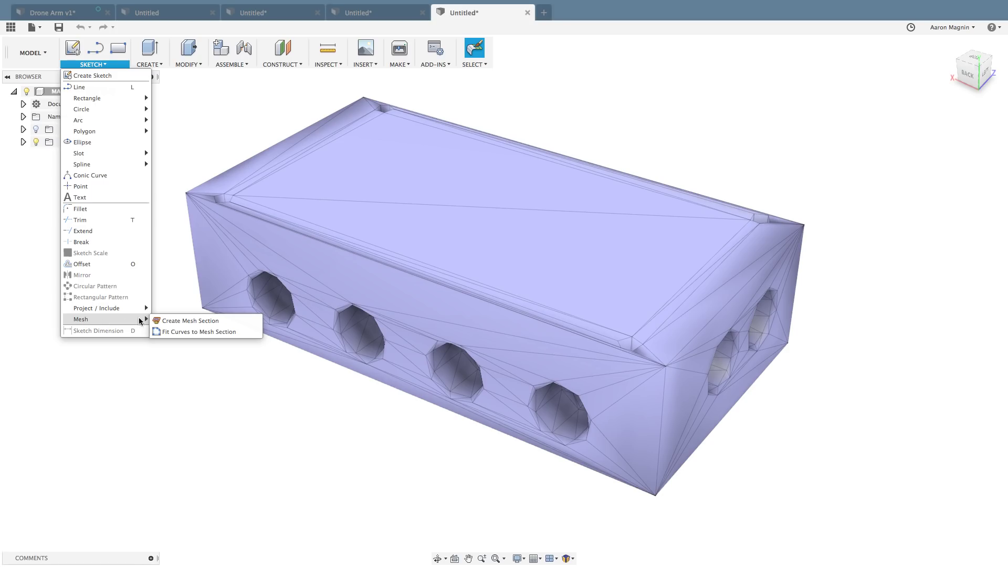
click(175, 322)
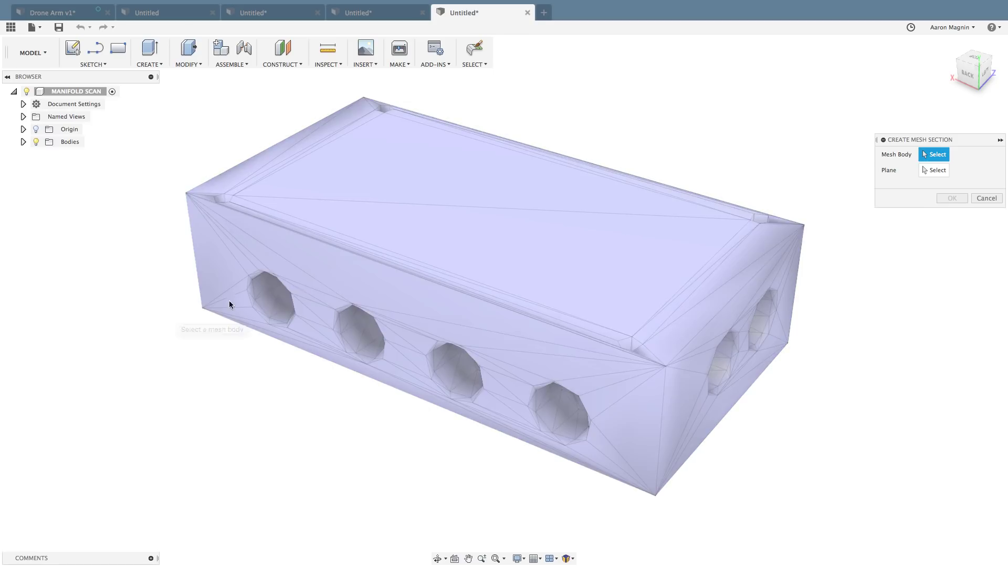
click(311, 273)
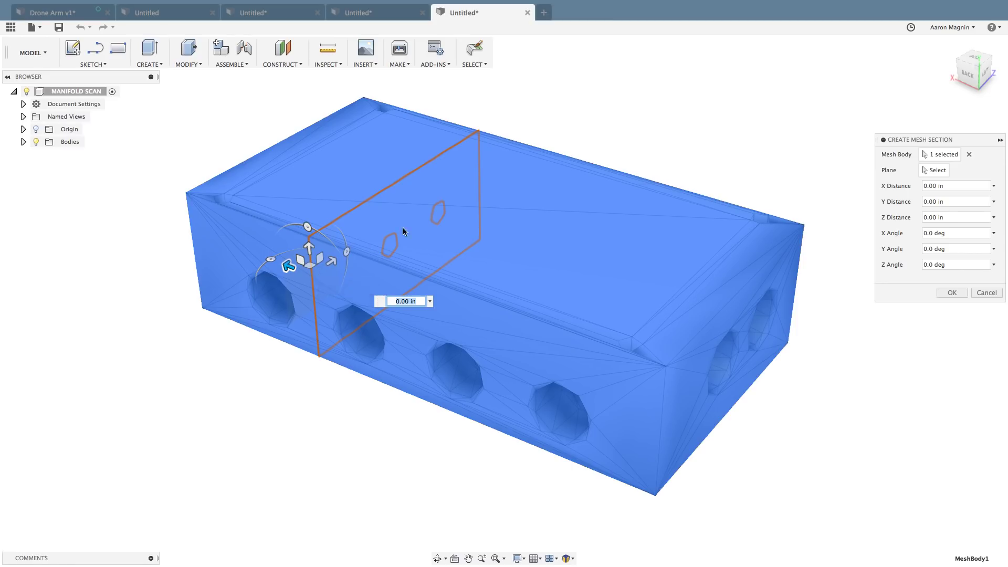
mouse_move(436, 219)
shift+middle_down()
mouse_move(430, 210)
mouse_move(445, 227)
shift+middle_up()
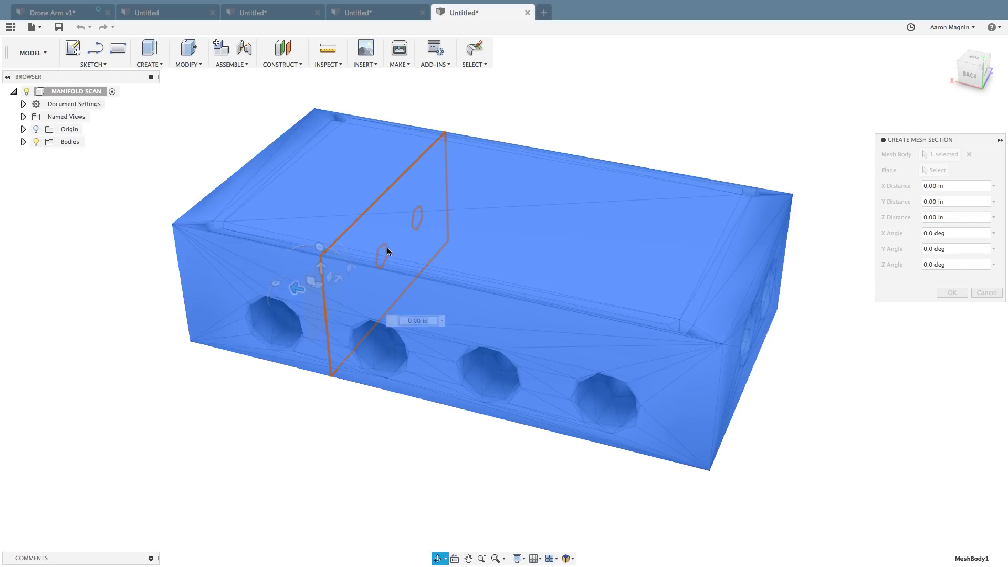
shift+middle_drag(386, 246, 390, 250)
drag(284, 309, 361, 277)
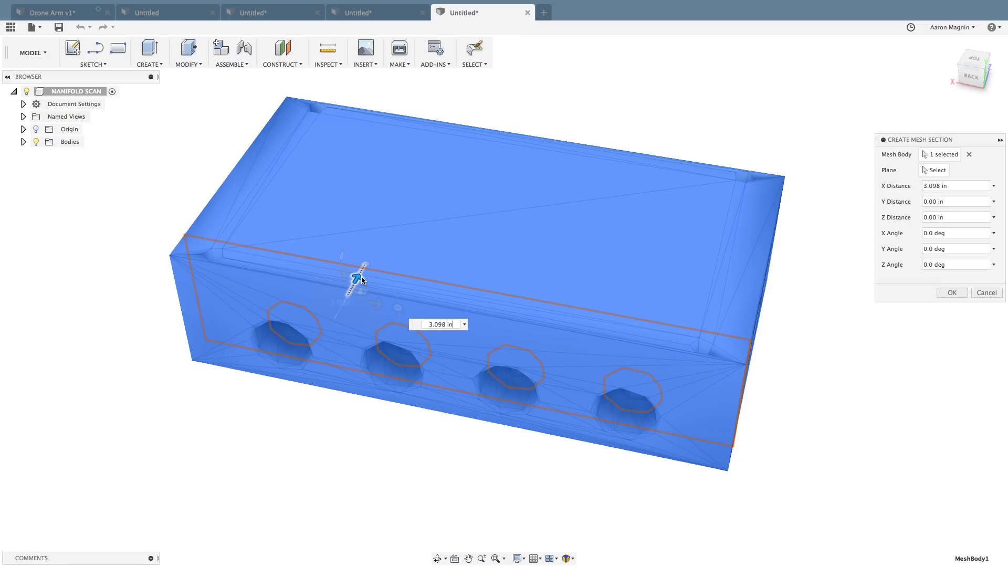
shift+middle_drag(334, 378, 341, 359)
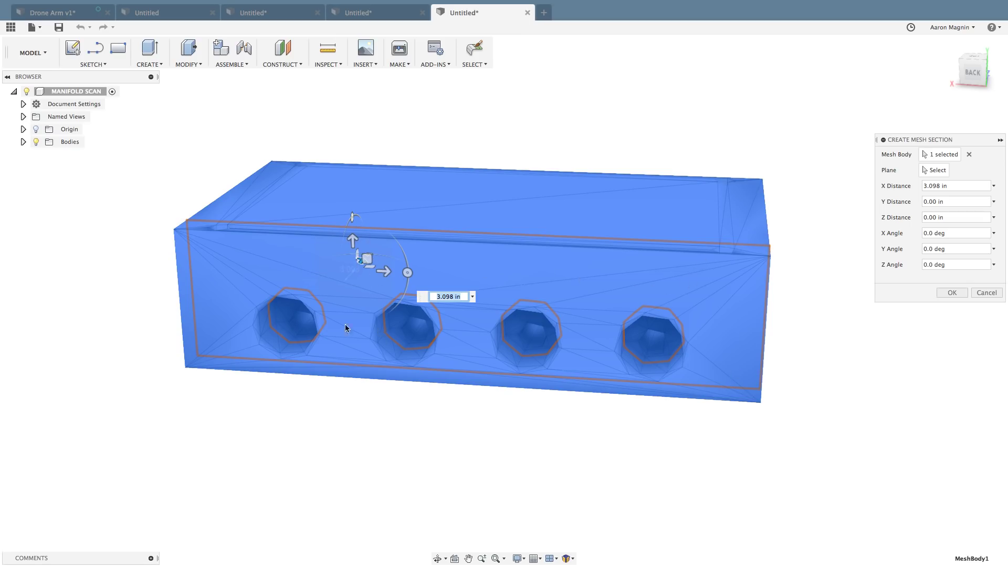
click(949, 293)
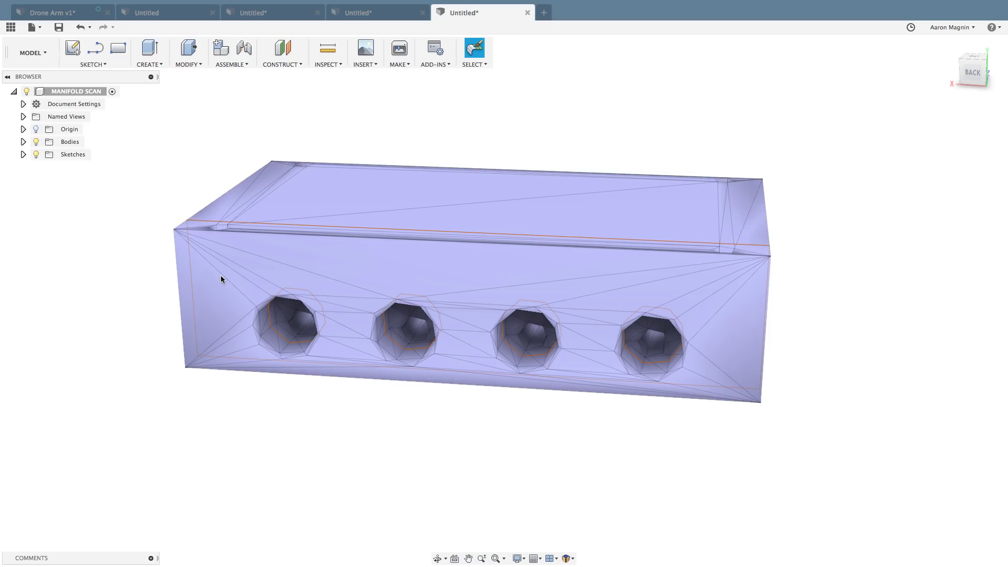
Open the manifold's mesh section sketch for editing and hide the mesh body so only the section outlines show.
click(23, 154)
right_click(71, 168)
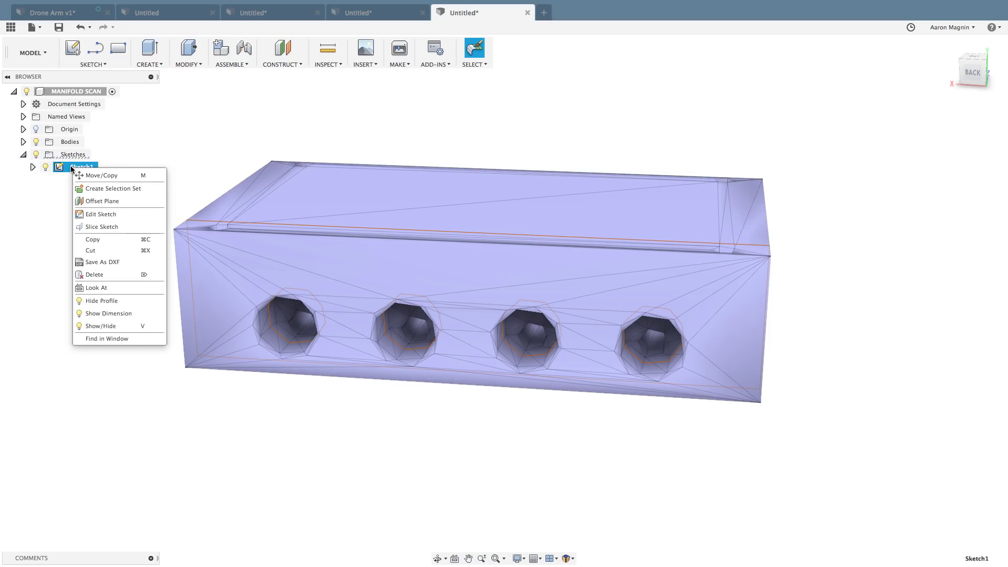
click(46, 183)
click(33, 167)
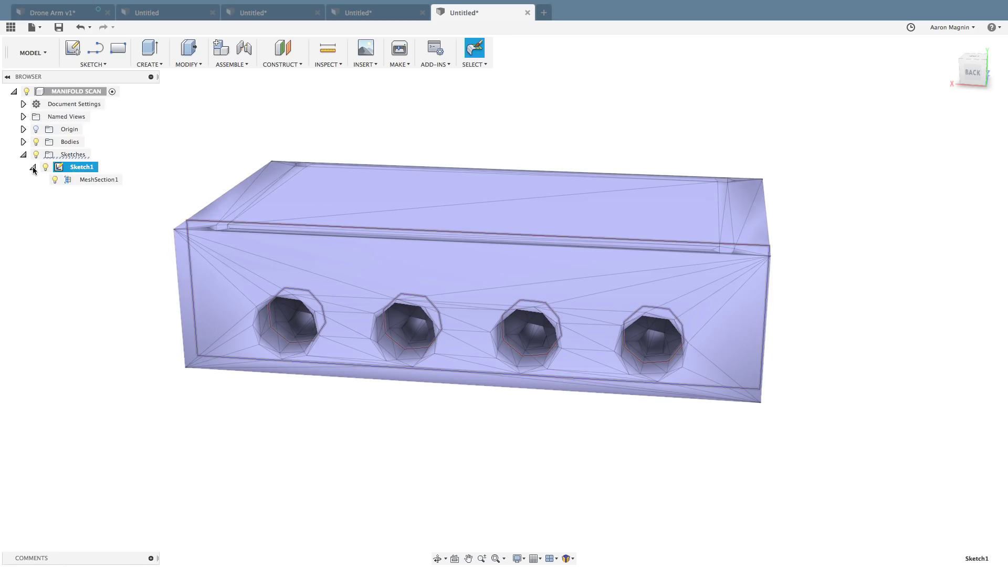
click(77, 180)
click(81, 200)
click(89, 180)
click(81, 166)
right_click(80, 169)
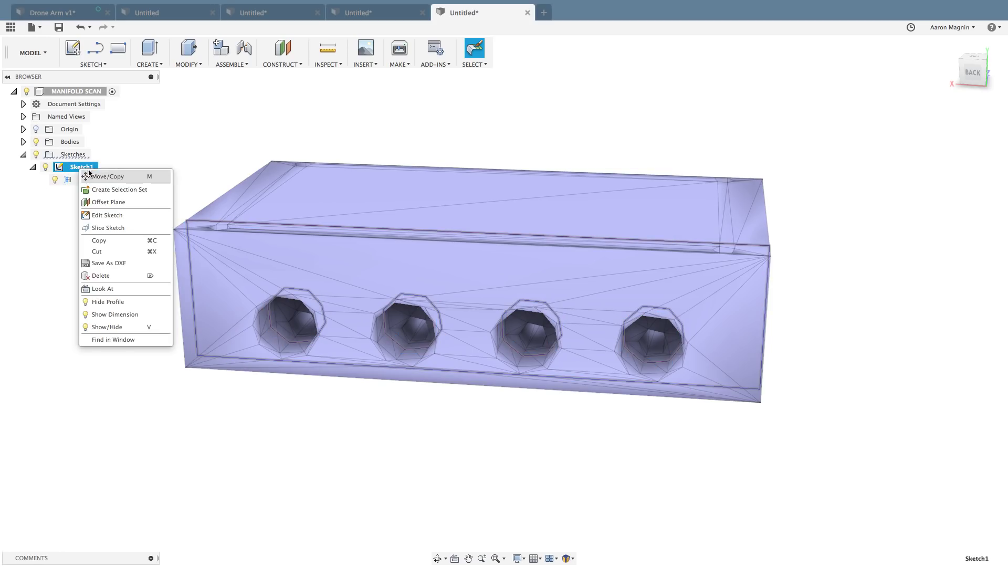
click(104, 215)
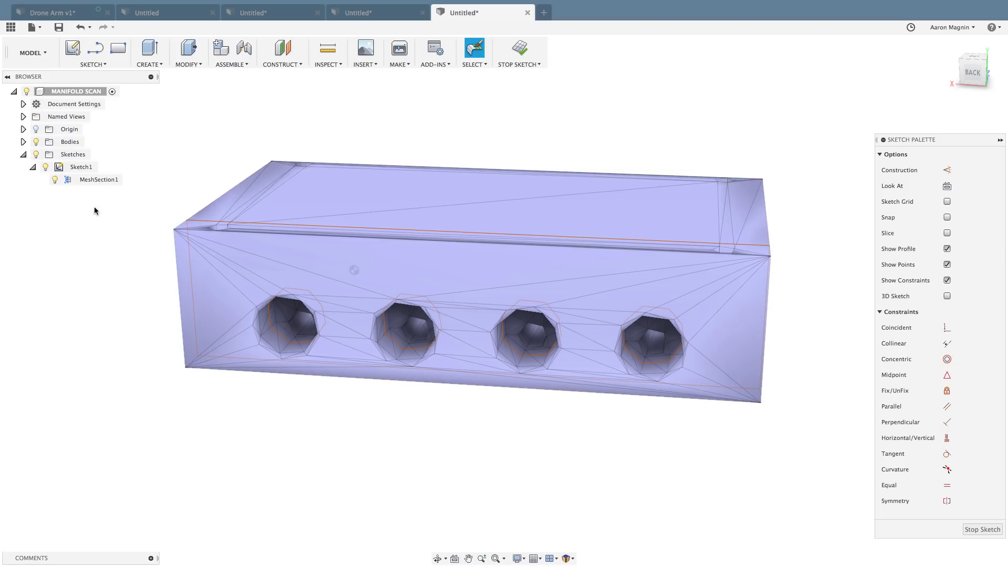
click(38, 142)
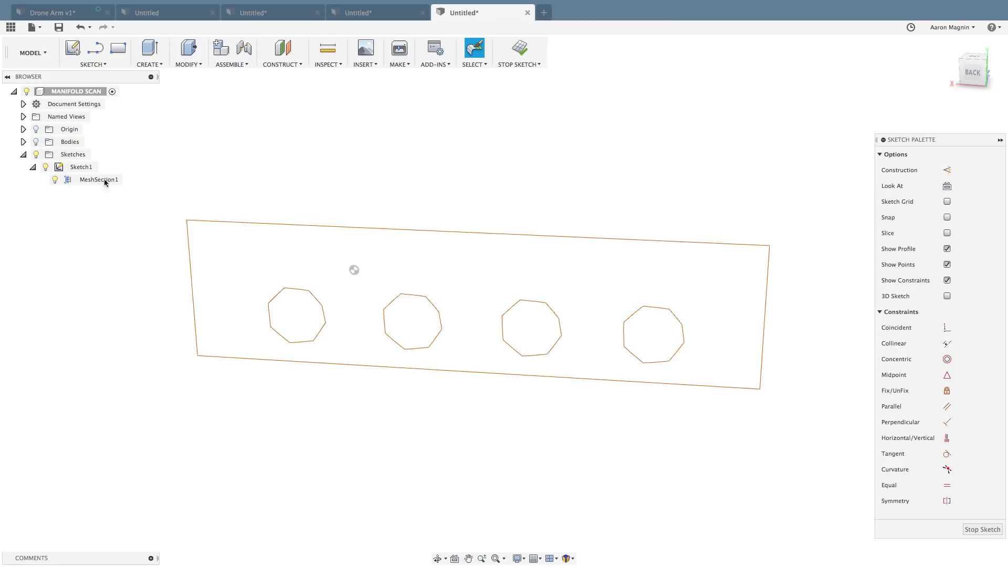
mouse_move(276, 173)
shift+middle_down()
mouse_move(256, 173)
mouse_move(261, 165)
shift+middle_up()
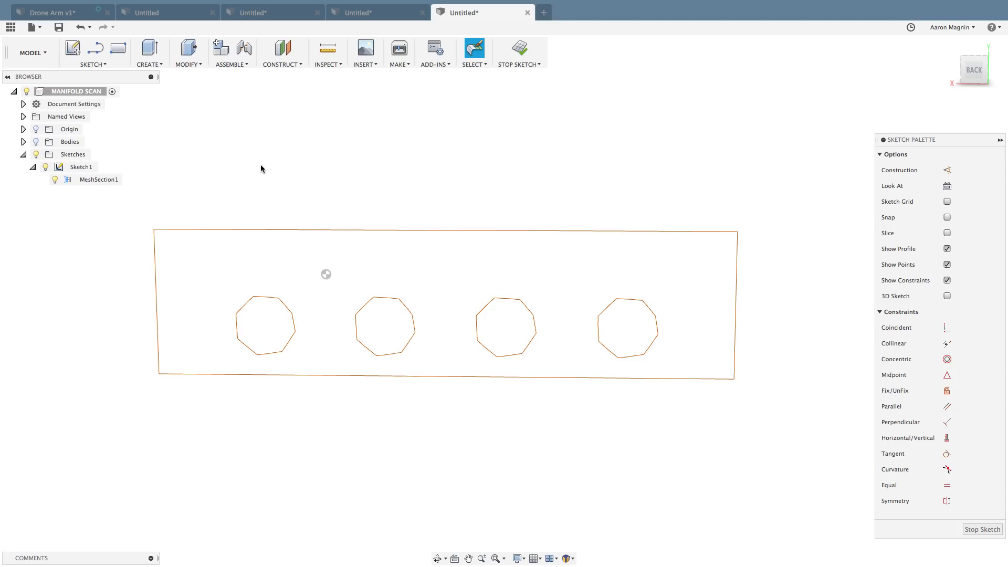
Look at the pinning and shortcut options of the Fit Curves to Mesh Section command without changing them.
click(102, 66)
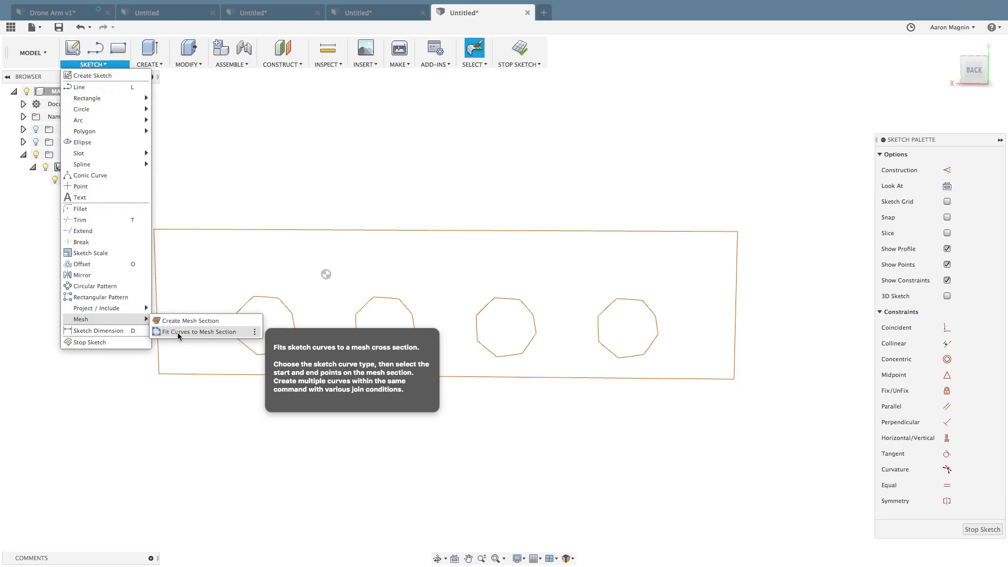
click(254, 332)
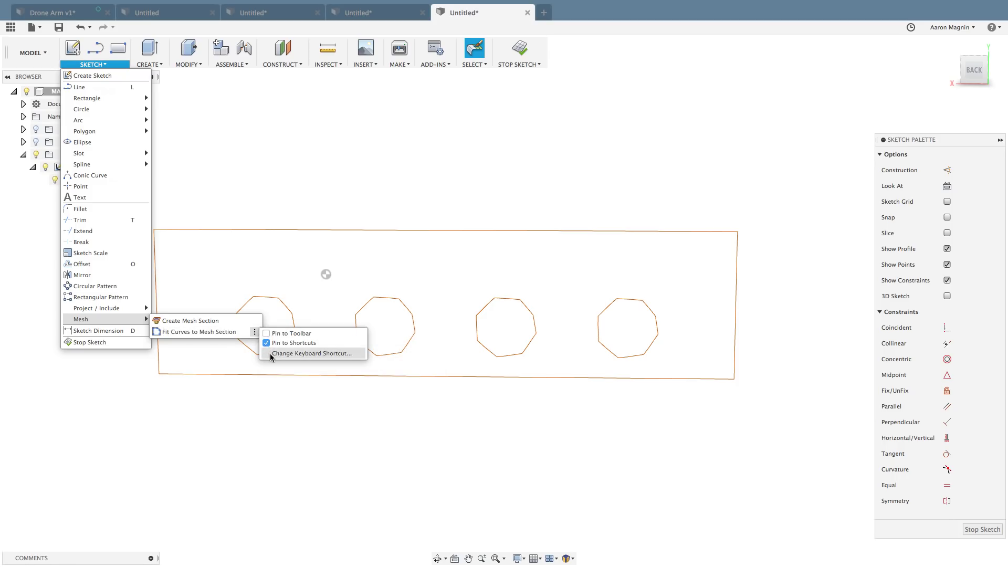
click(250, 398)
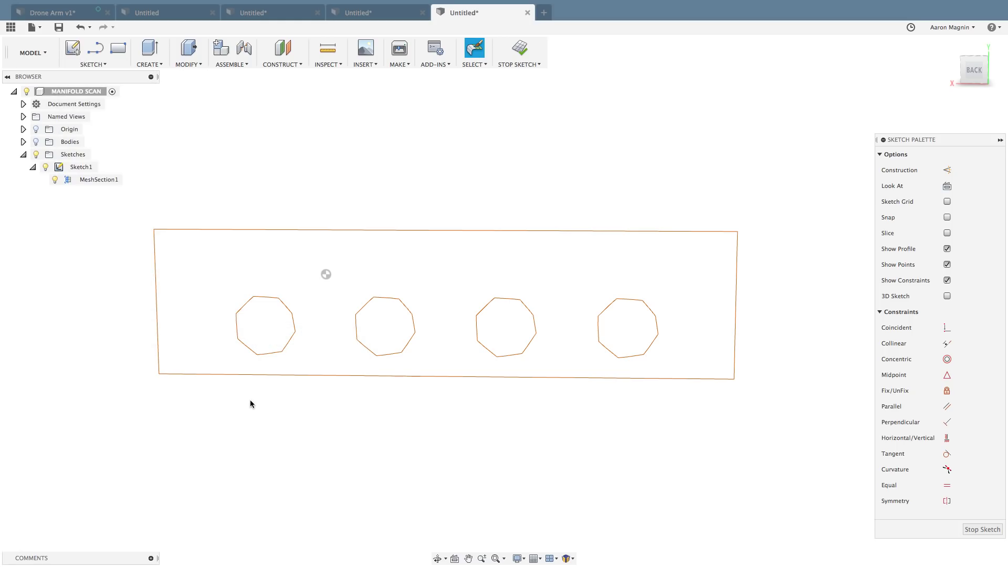
With Fit Curves to Mesh Section, fit a circle to each of the four faceted hole outlines.
key(s)
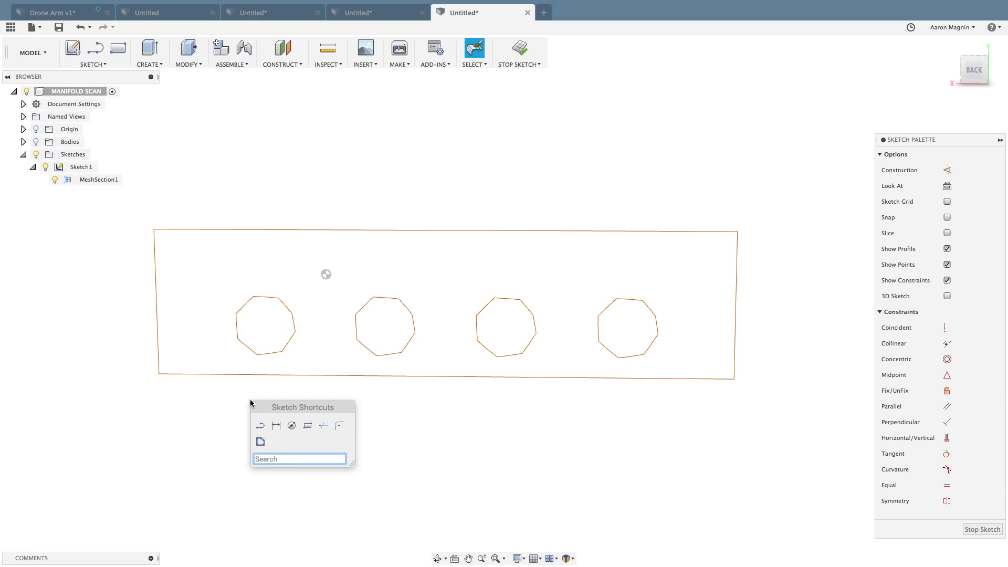
click(260, 443)
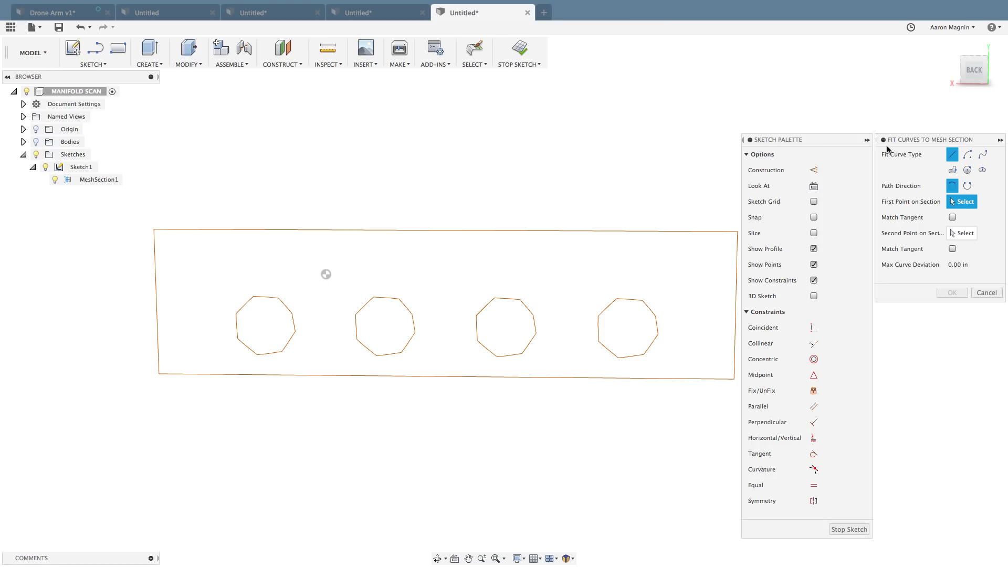
click(967, 170)
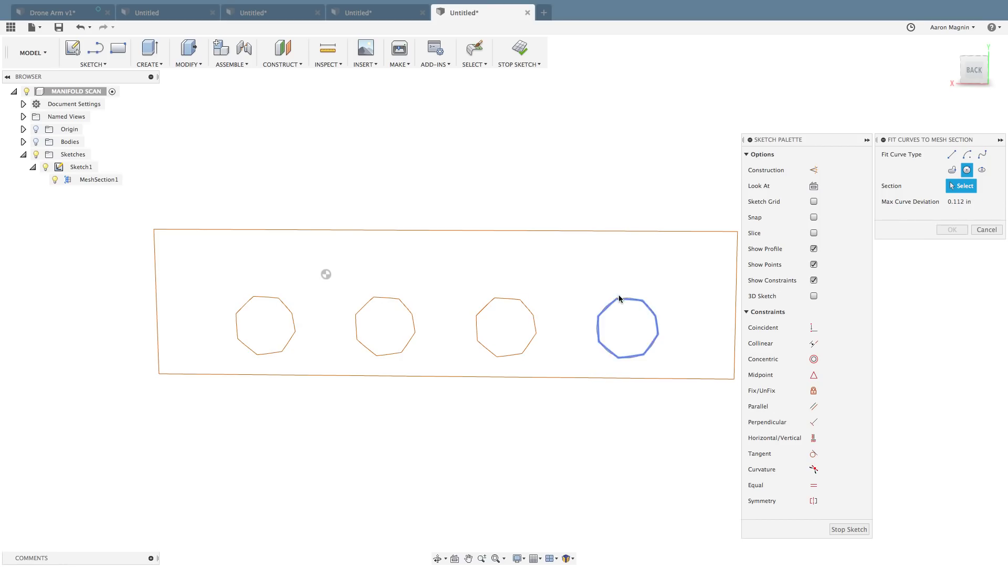
click(257, 298)
click(364, 306)
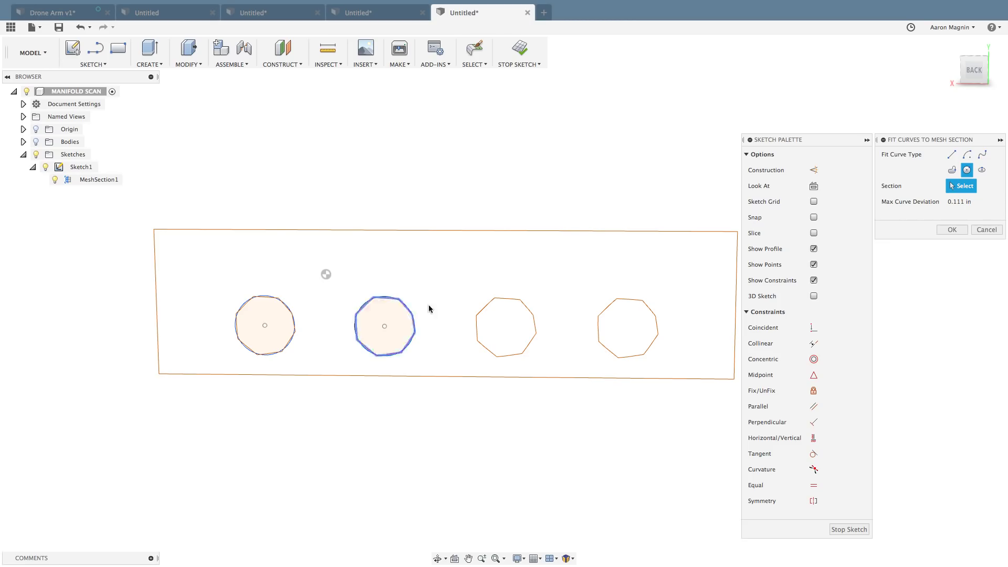
click(479, 313)
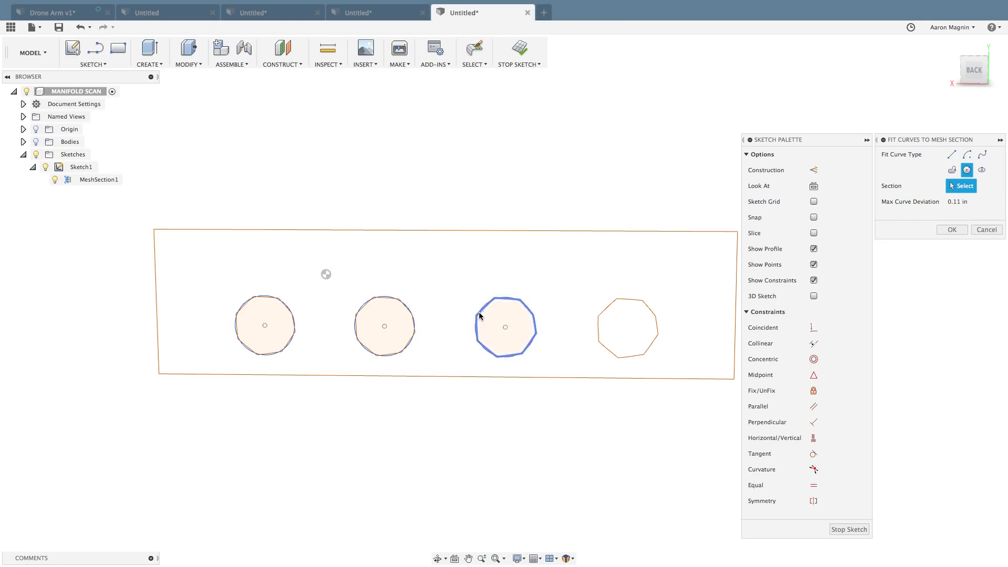
click(619, 297)
Try the circle and closed spline fit types on the section's outer rectangle.
click(734, 241)
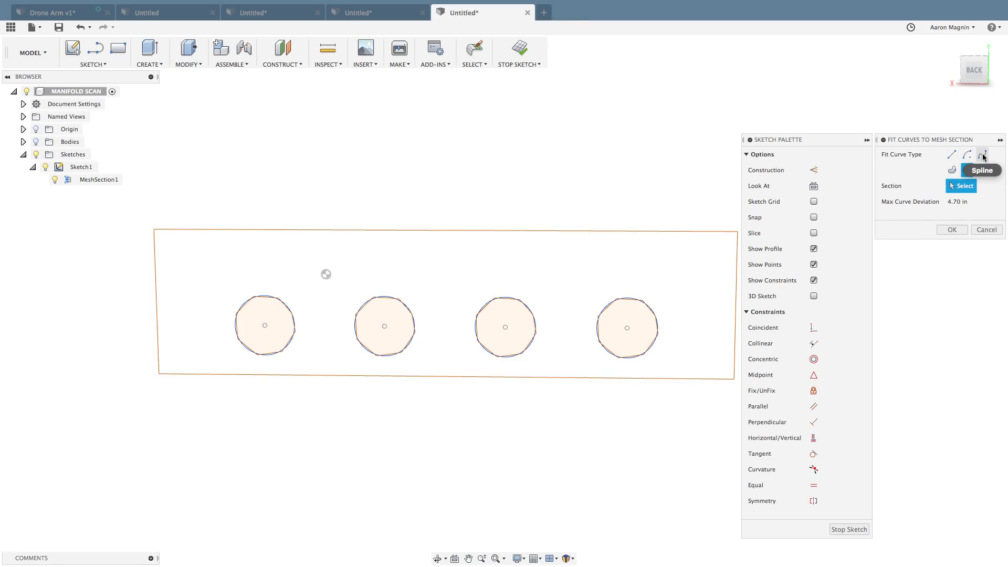
click(952, 170)
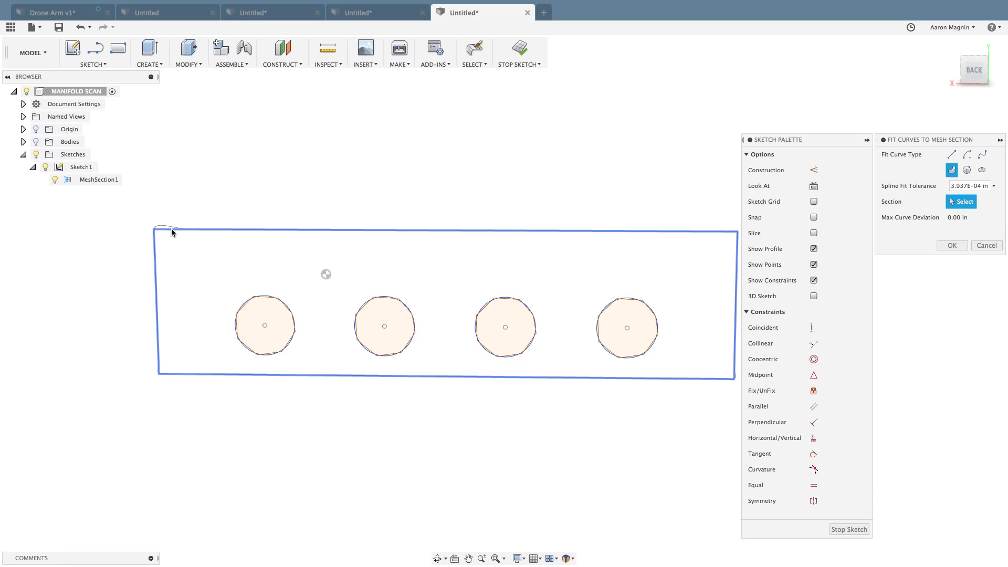
scroll(161, 230, up, 8)
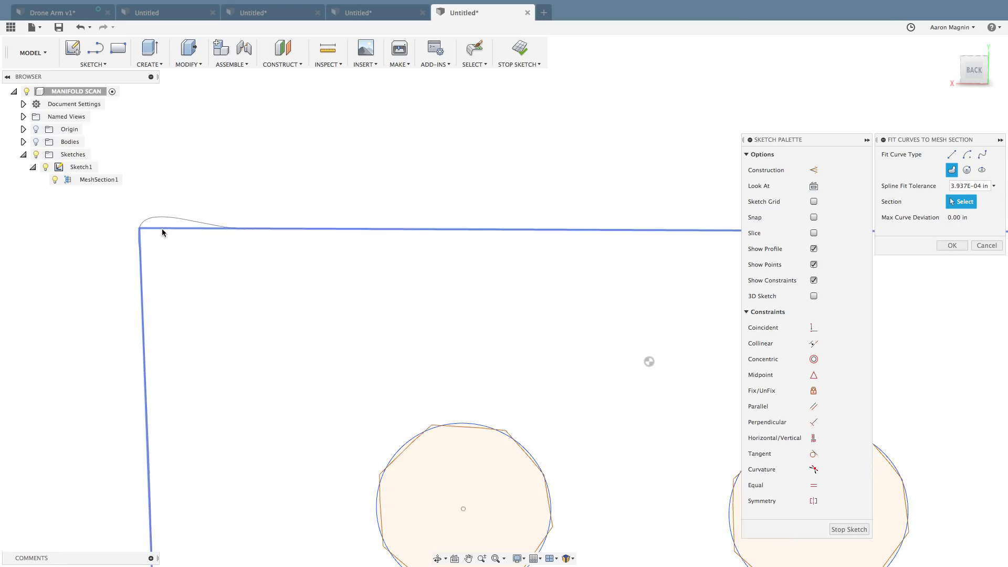
scroll(161, 229, up, 5)
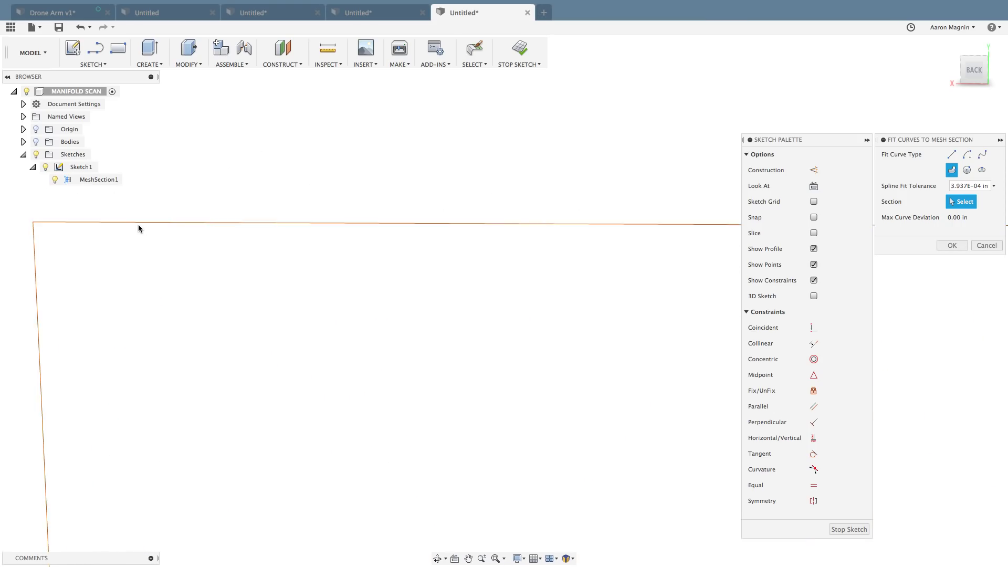
scroll(140, 222, down, 10)
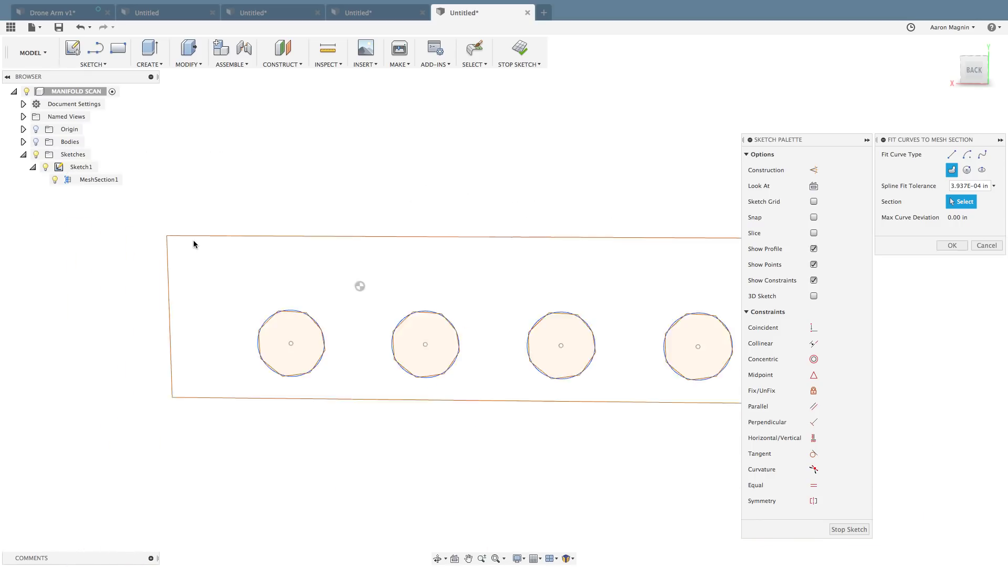
middle_drag(259, 261, 209, 262)
Align the view squarely with the back of the section and accept the four fitted circles.
click(951, 154)
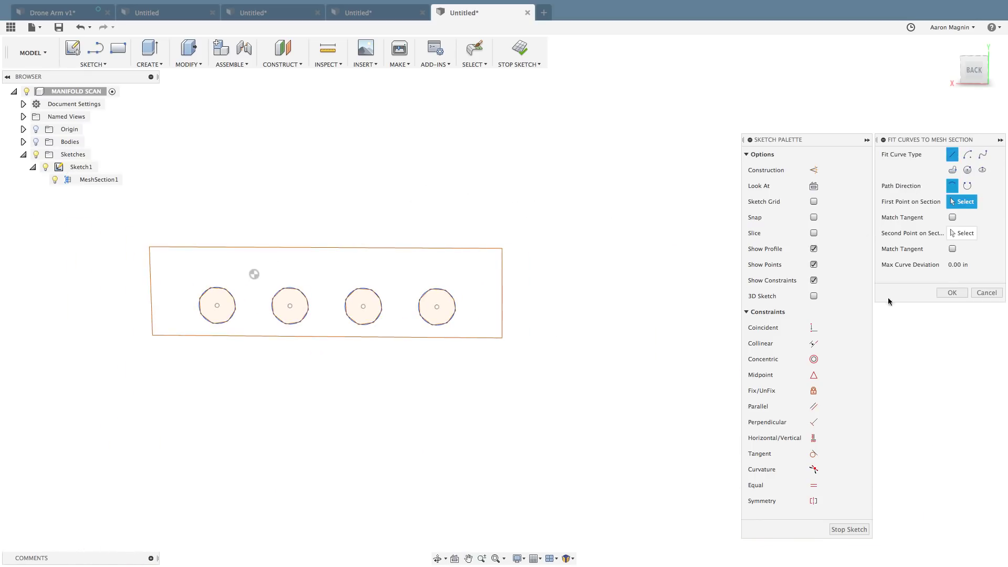
scroll(254, 259, up, 5)
scroll(196, 240, up, 2)
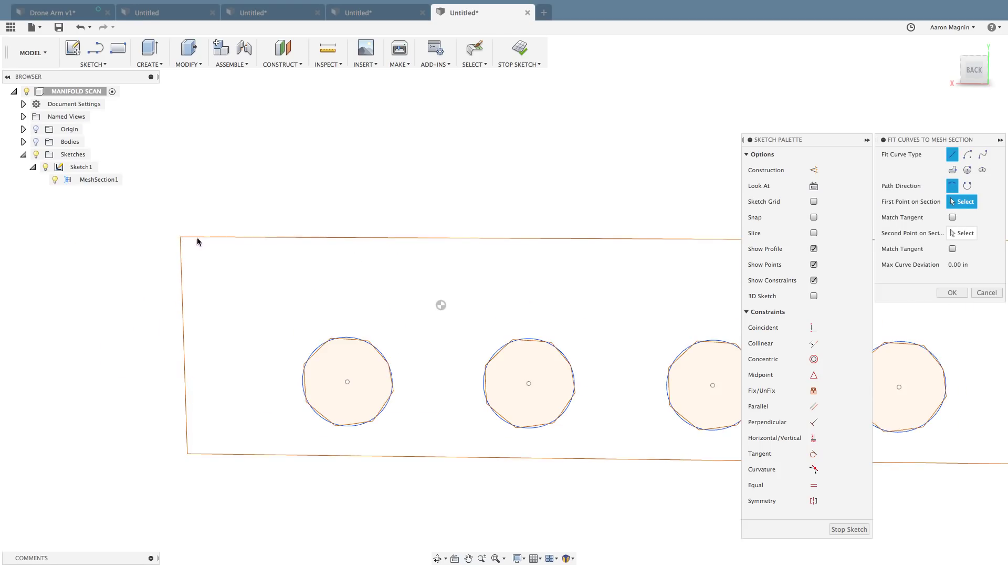
click(974, 84)
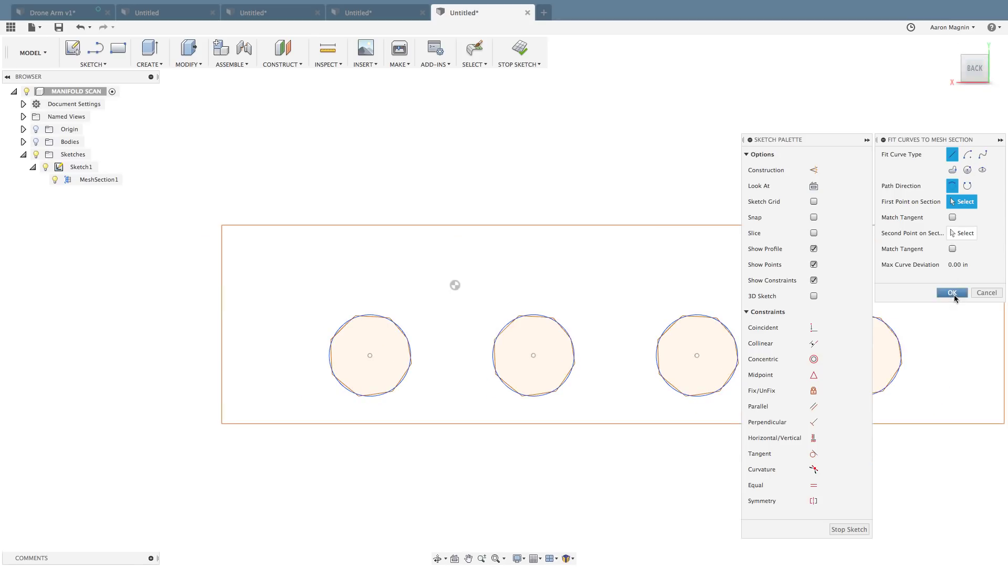
click(952, 292)
middle_drag(587, 257, 528, 254)
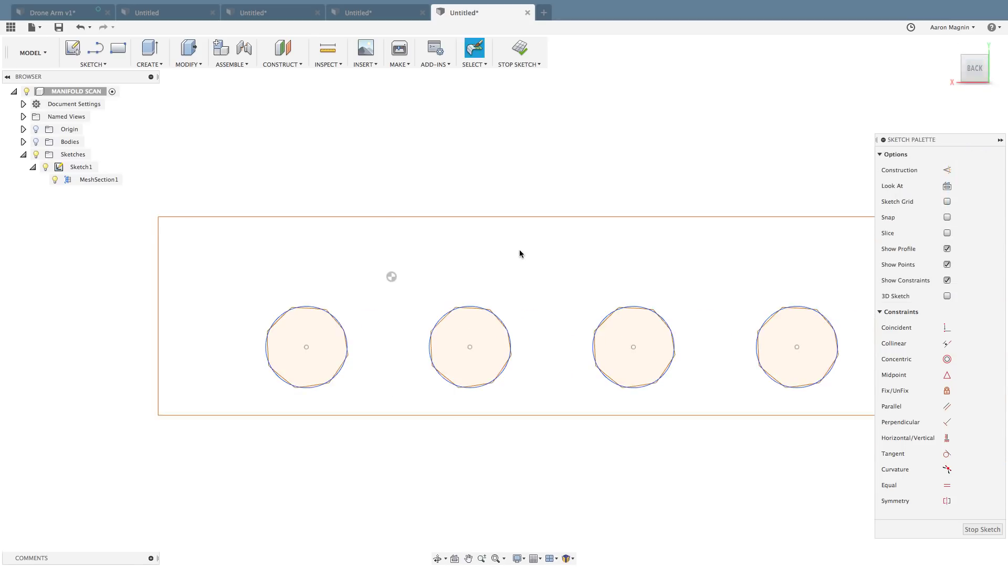
With Fit Curves to Mesh Section, fit straight lines from corner to corner along all four sides of the outer rectangle.
key(s)
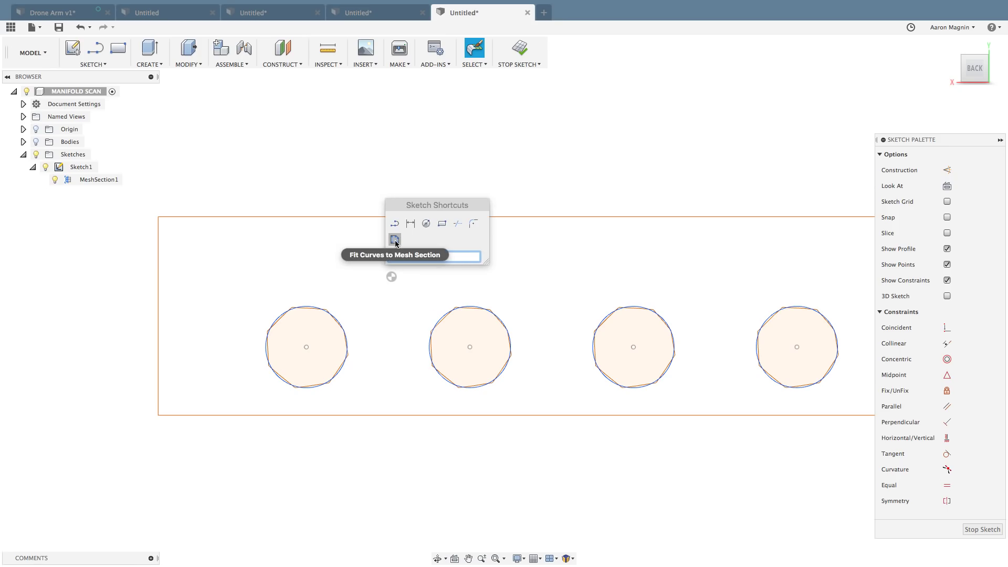
click(394, 240)
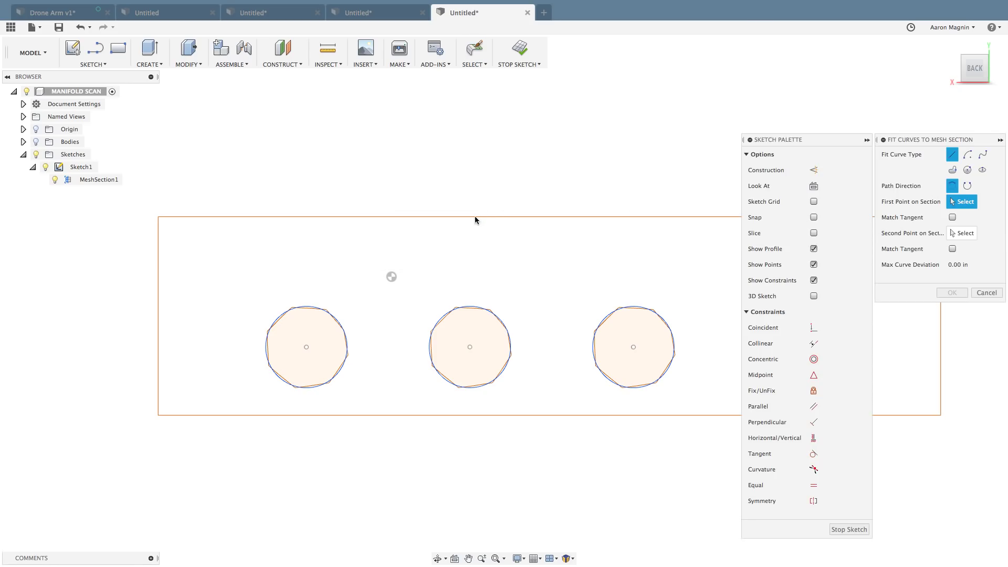
middle_drag(445, 257, 387, 260)
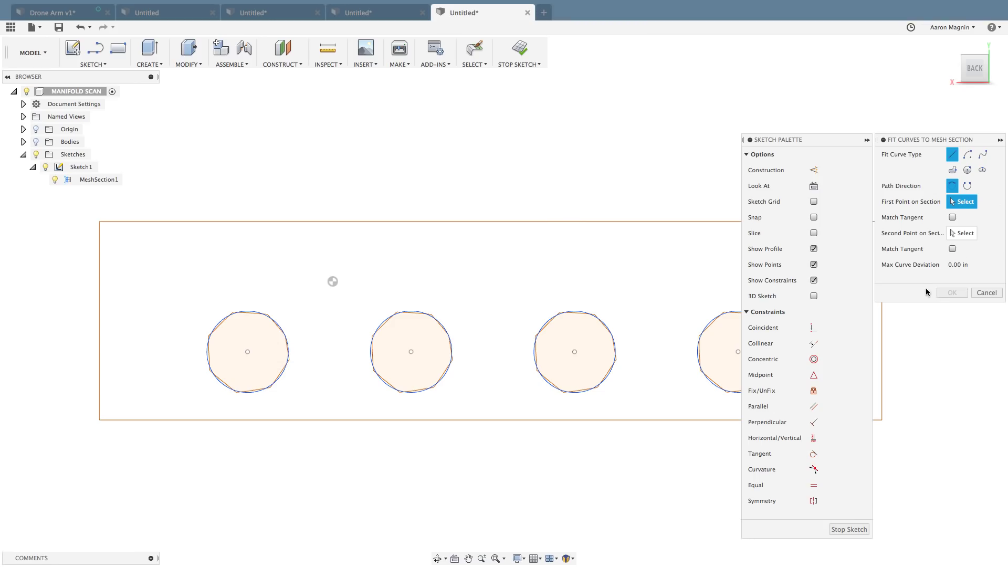
middle_drag(308, 315, 245, 303)
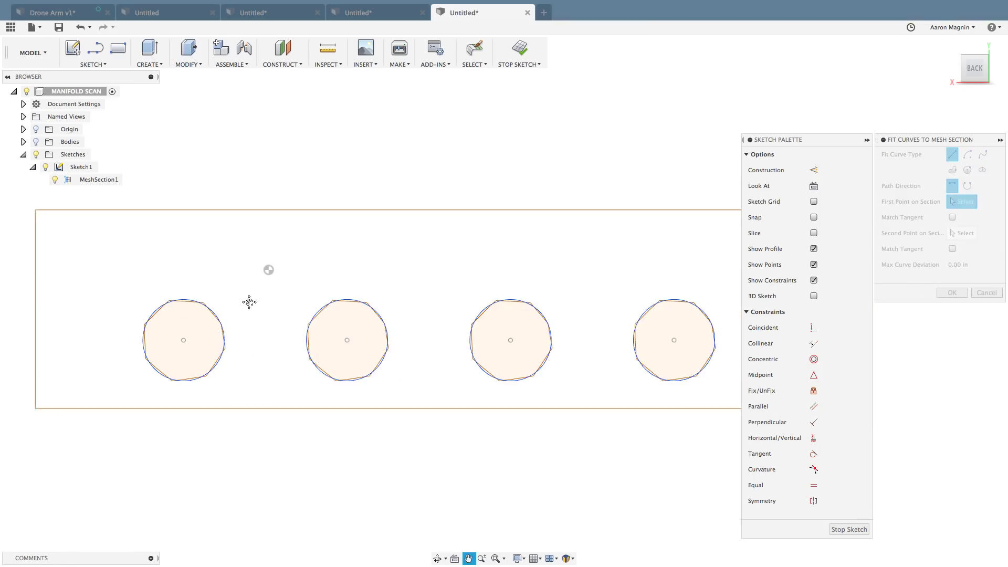
click(36, 210)
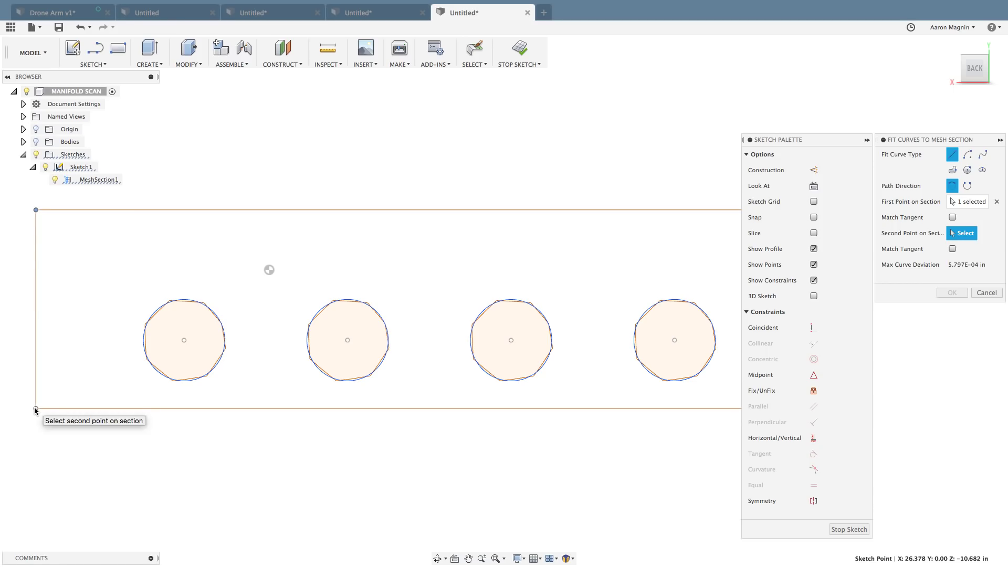
click(35, 409)
scroll(360, 432, down, 3)
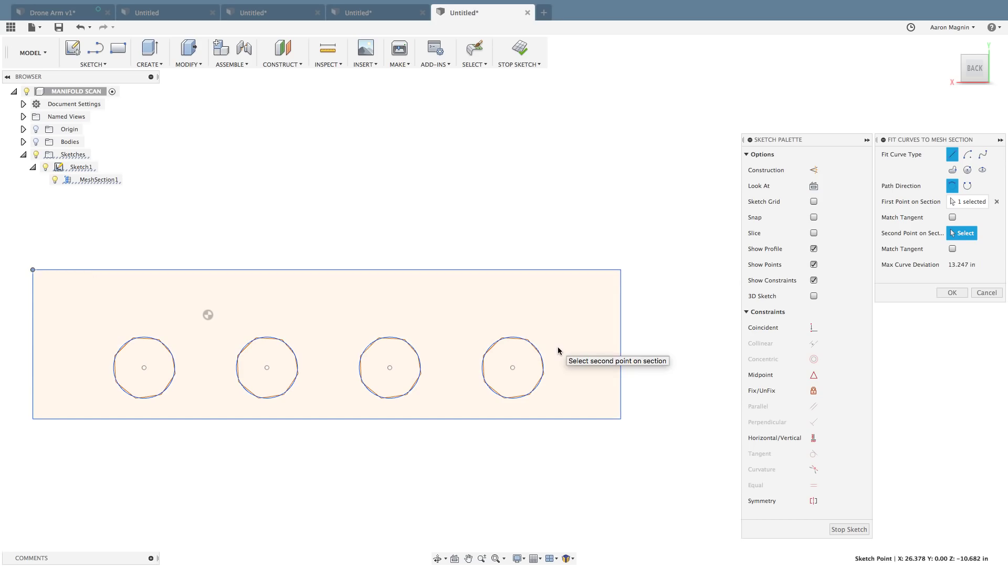
middle_drag(477, 333, 517, 316)
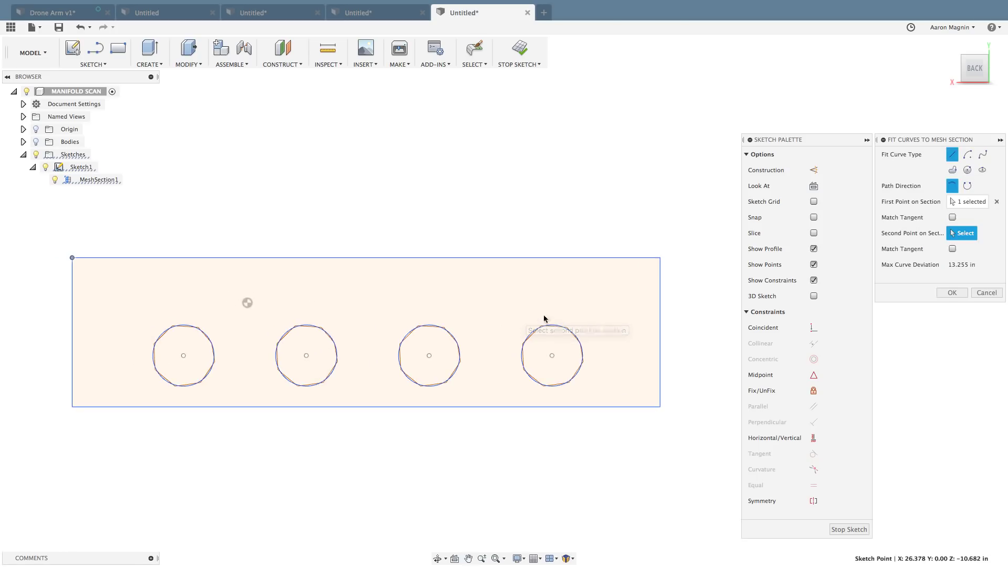
click(951, 293)
Show the bodies again and extrude the section's five profiles as a new body, 24.54 in to the mesh's far face.
mouse_move(466, 164)
shift+middle_down()
mouse_move(460, 189)
mouse_move(430, 207)
shift+middle_up()
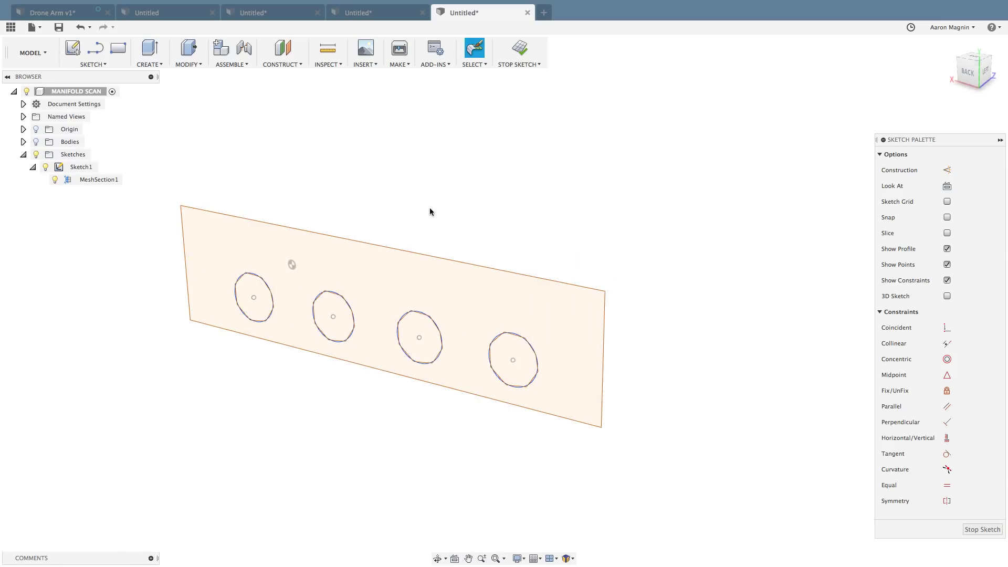
click(37, 142)
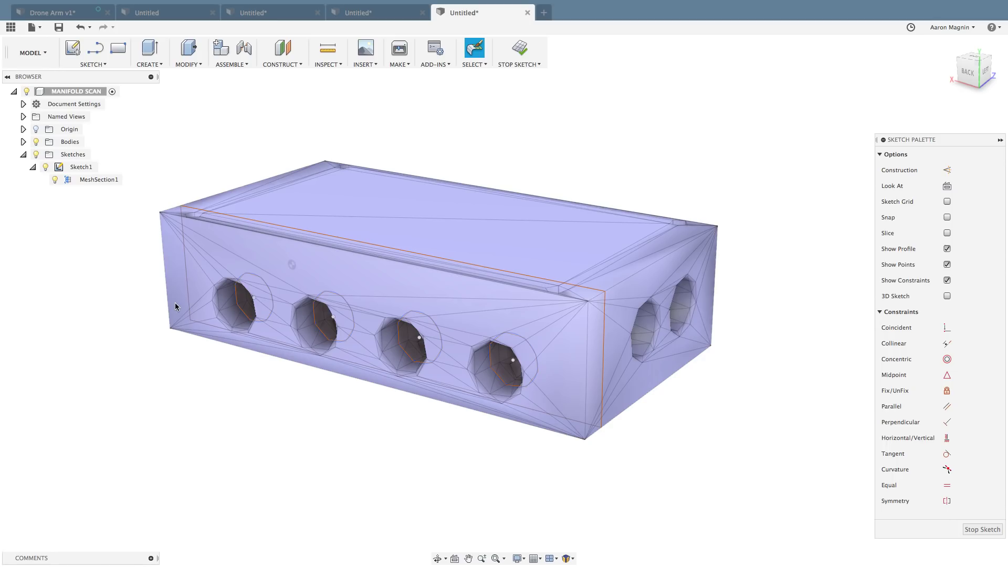
key(e)
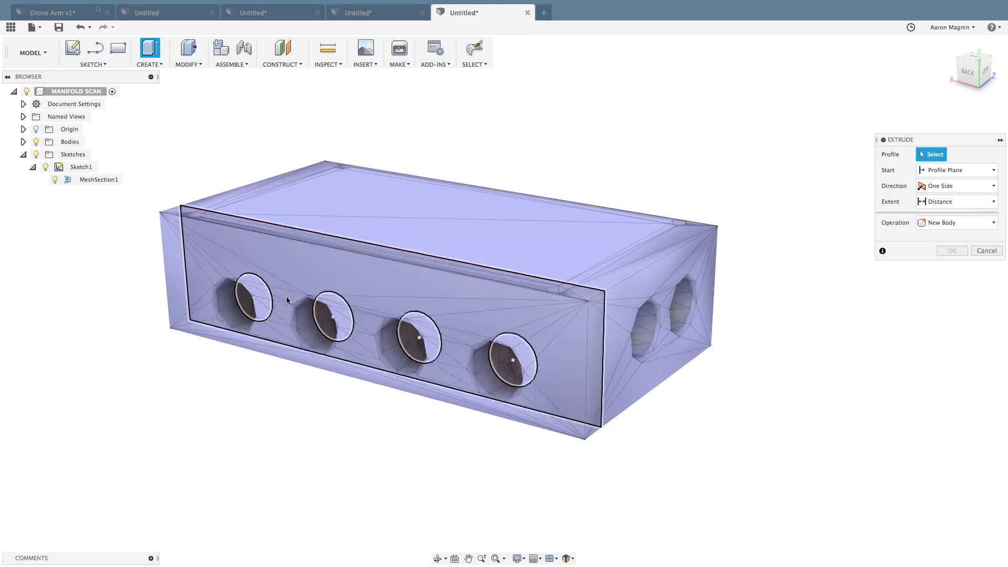
shift+middle_drag(401, 336, 404, 286)
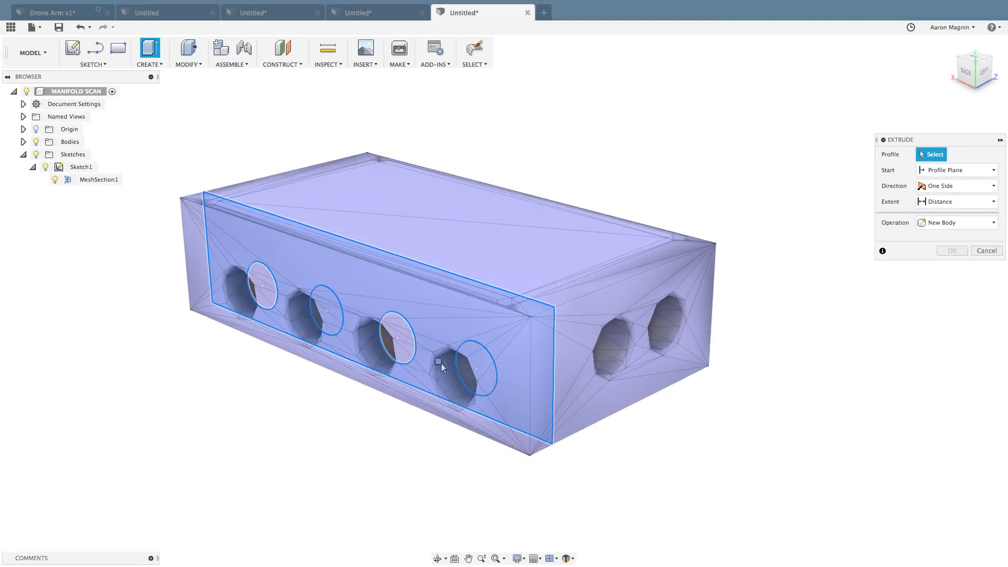
click(230, 324)
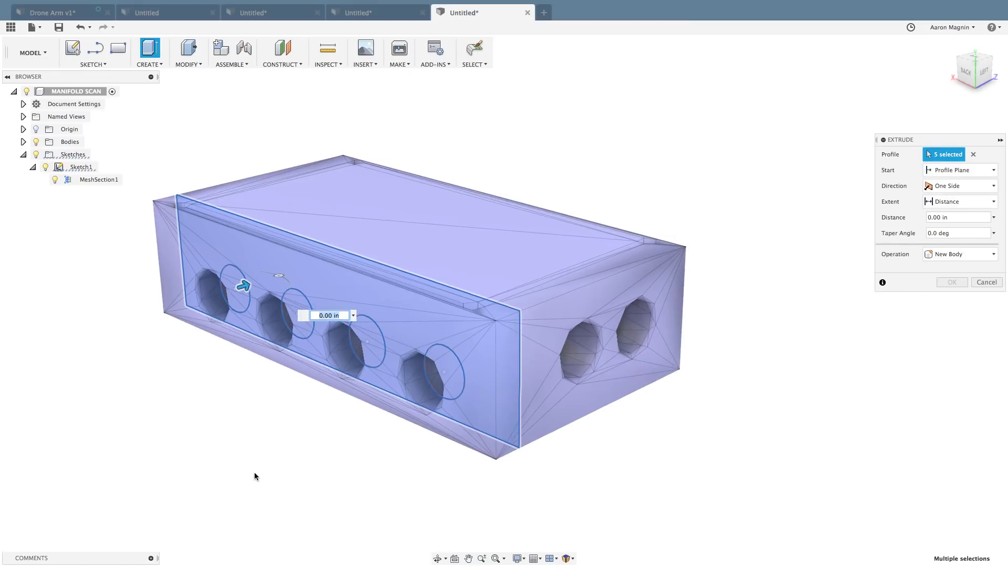
shift+middle_drag(252, 430, 232, 423)
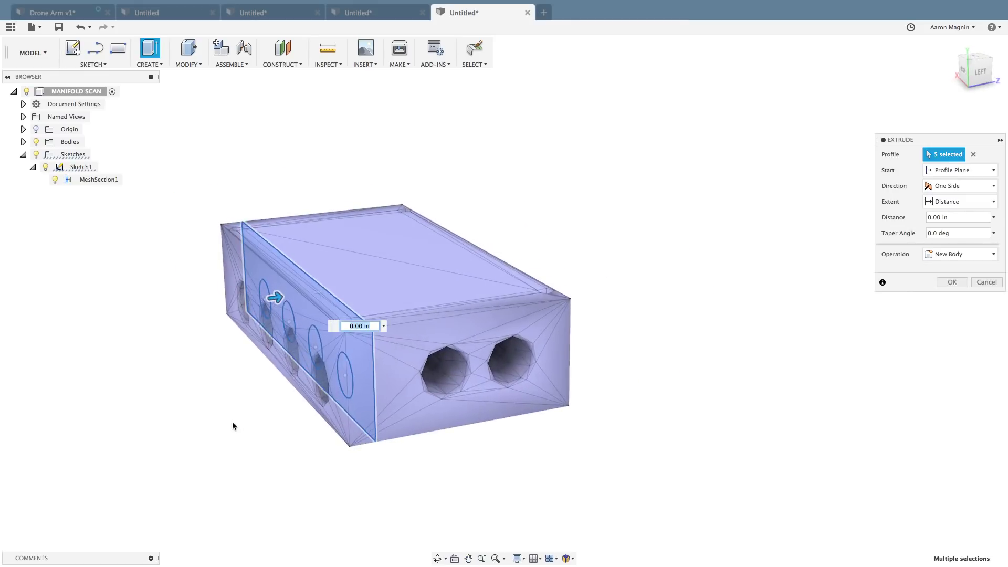
drag(277, 297, 441, 282)
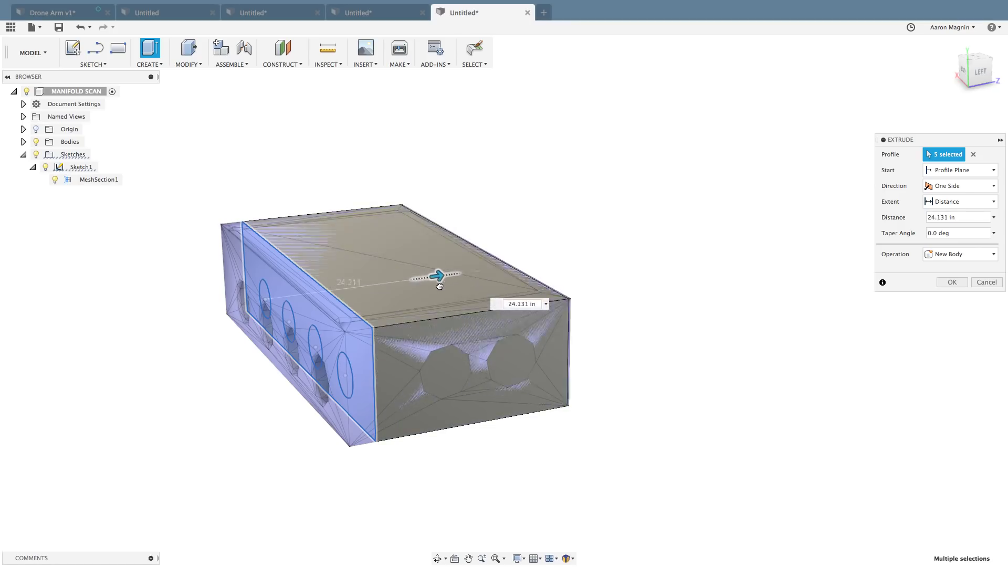
shift+middle_drag(503, 363, 483, 299)
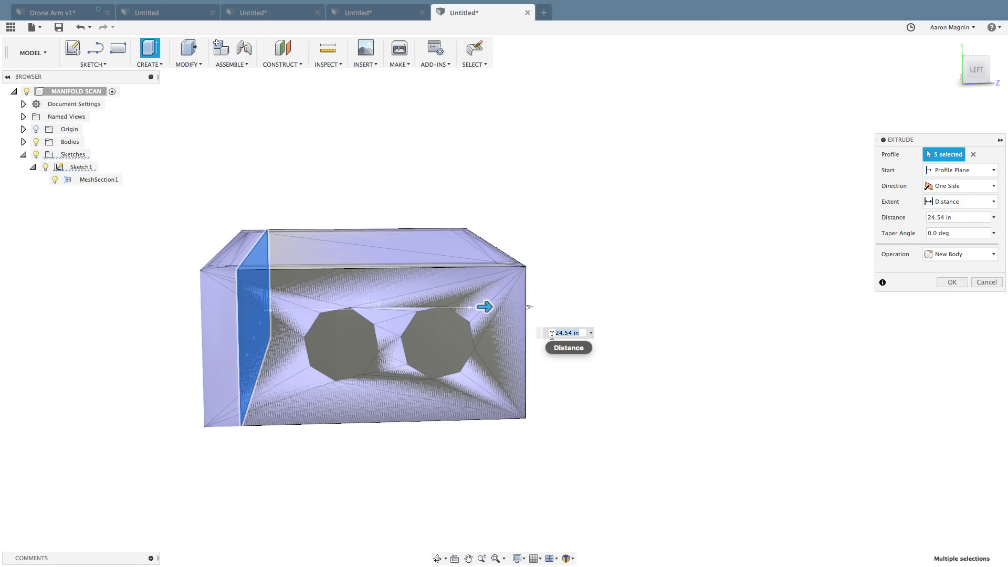
Make the extrusion two-sided, set the second side to 3.058 in to reach the mesh's near face, and accept it.
click(279, 208)
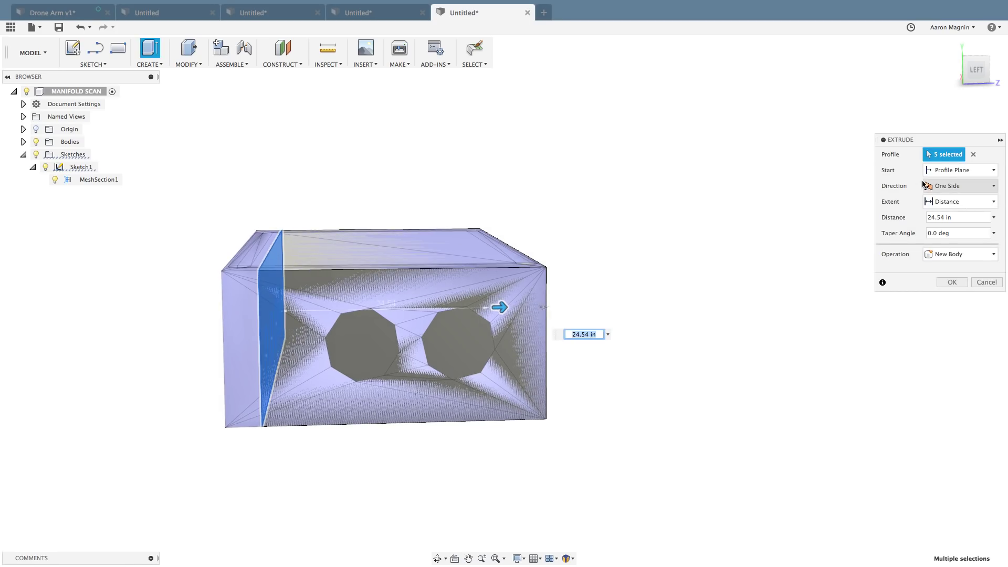
click(963, 187)
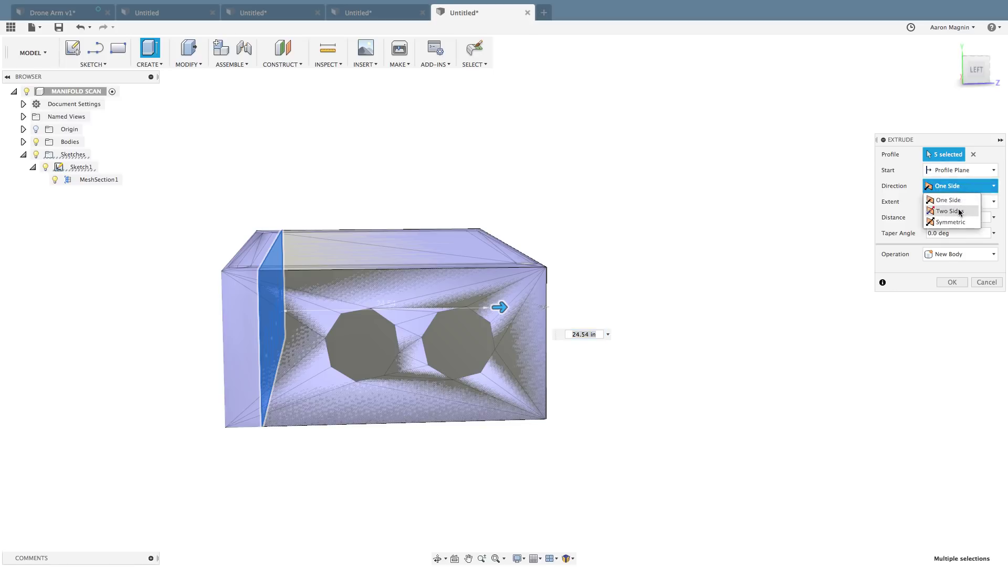
click(958, 212)
drag(269, 311, 242, 311)
shift+middle_drag(170, 303, 721, 361)
click(947, 362)
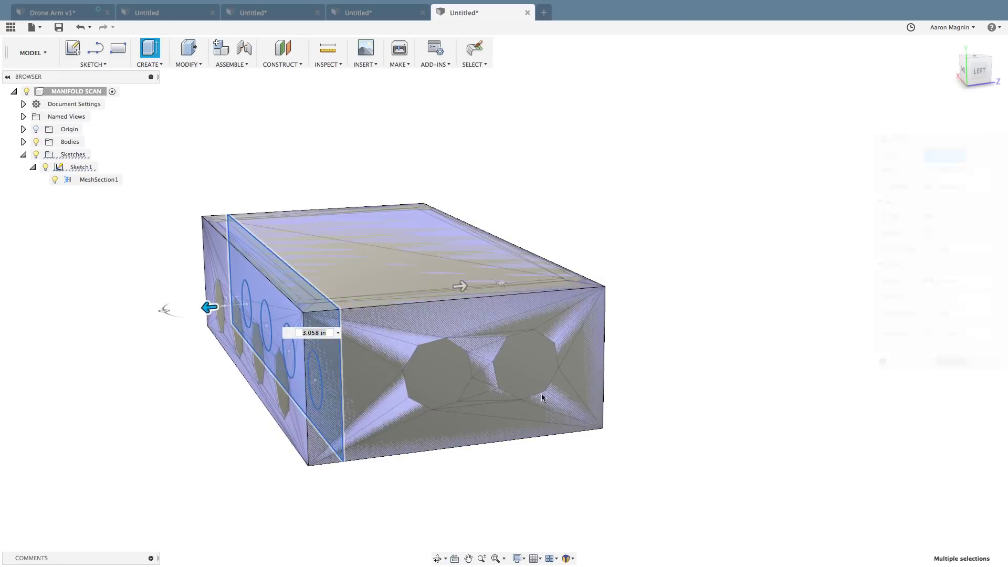
Compare the extruded block with the scan by hiding MeshBody1 and showing it again.
scroll(528, 393, down, 3)
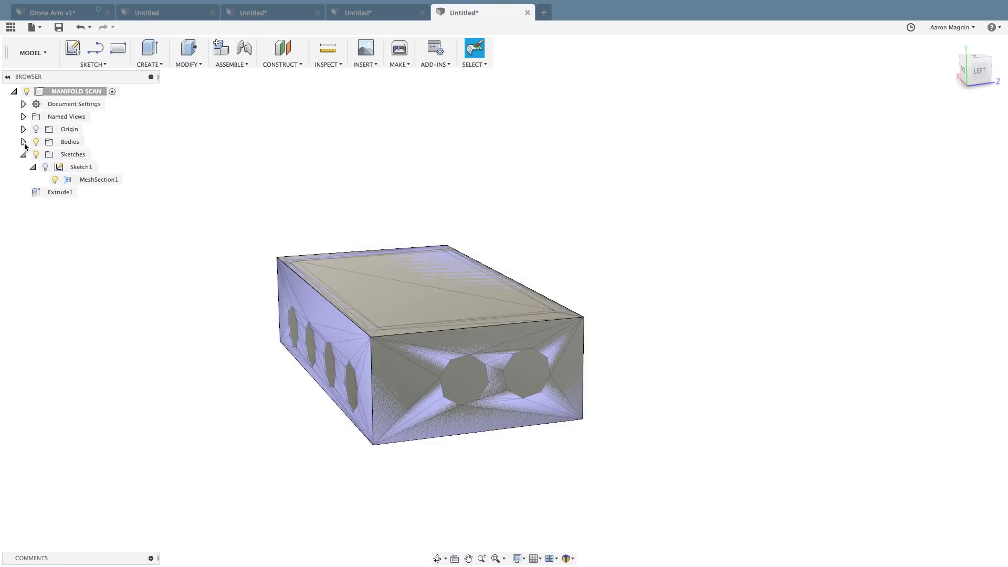
click(24, 143)
click(45, 155)
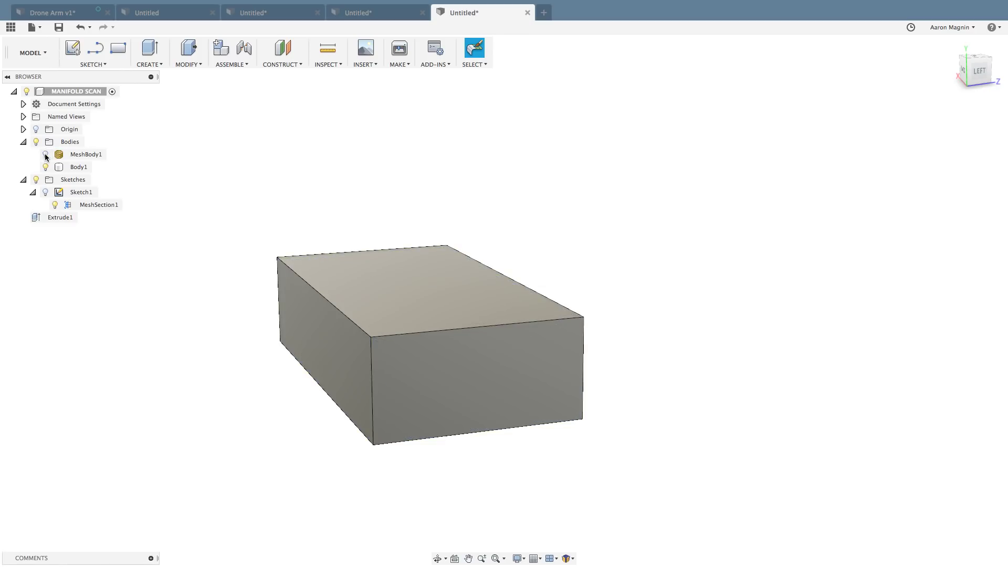
click(45, 155)
click(45, 167)
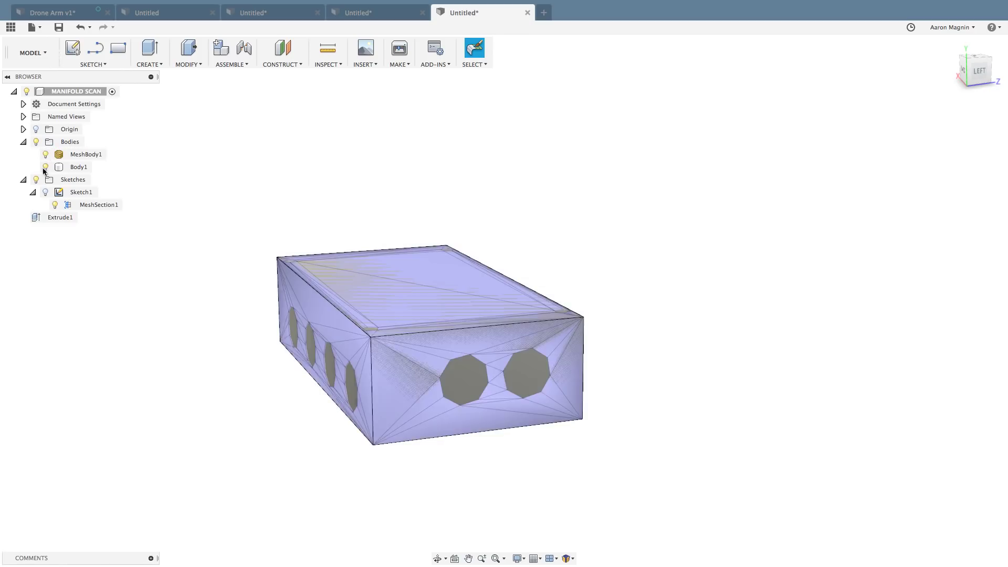
Show Sketch1, start Extrude, hide Body1 and select the four circle profiles.
click(79, 193)
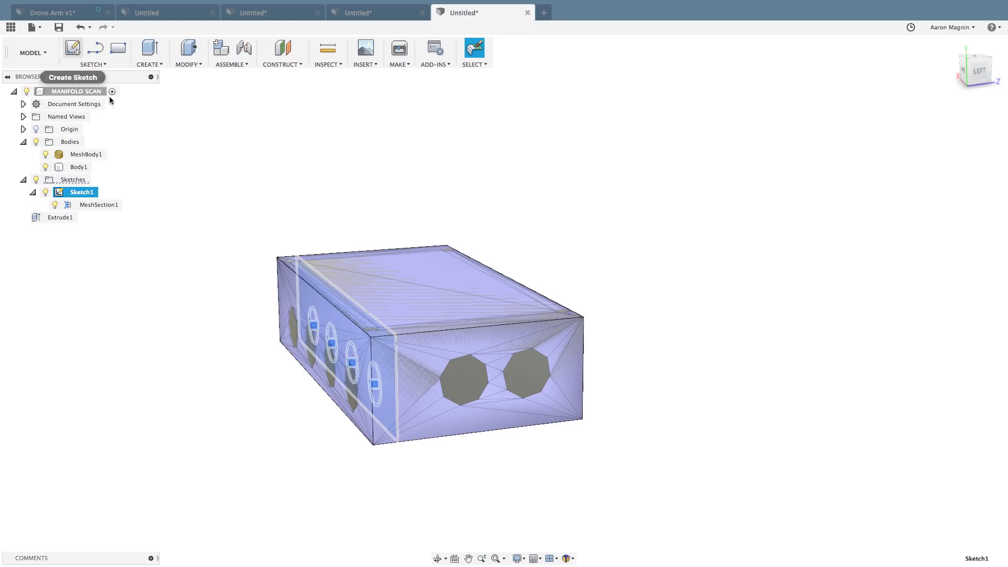
key(e)
shift+middle_drag(247, 285, 307, 339)
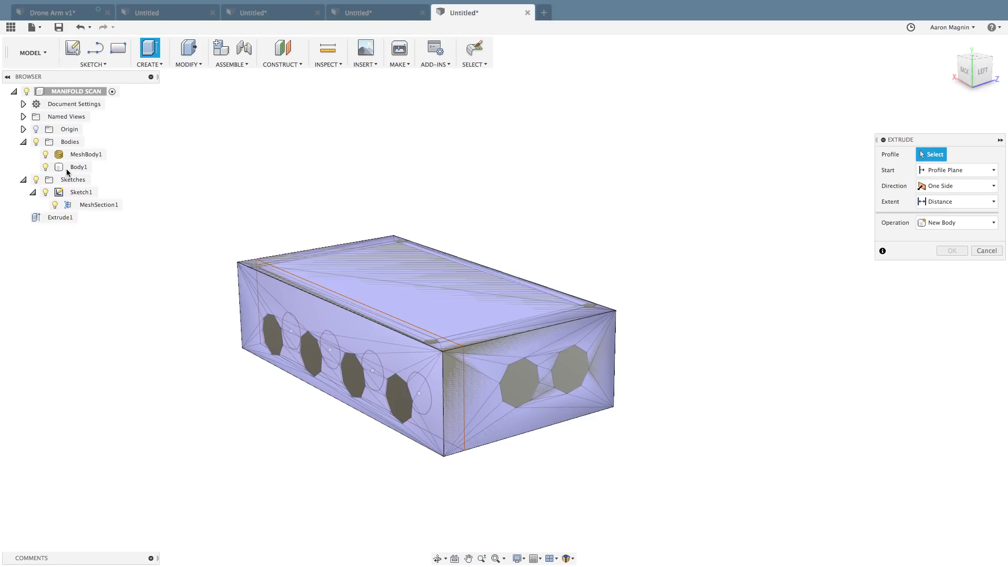
mouse_move(300, 331)
shift+middle_down()
mouse_move(313, 349)
mouse_move(304, 342)
shift+middle_up()
click(45, 167)
click(281, 358)
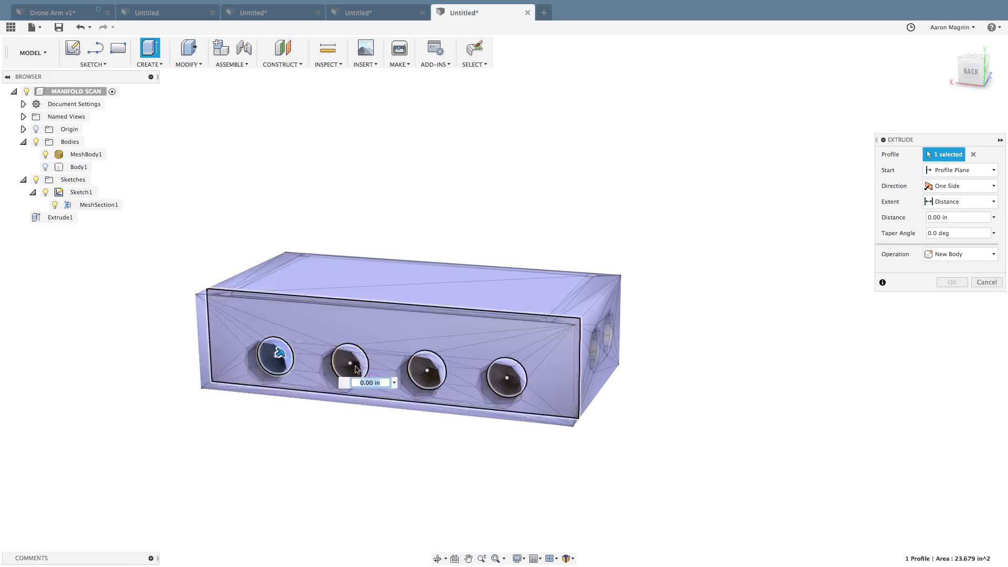
click(355, 363)
click(426, 370)
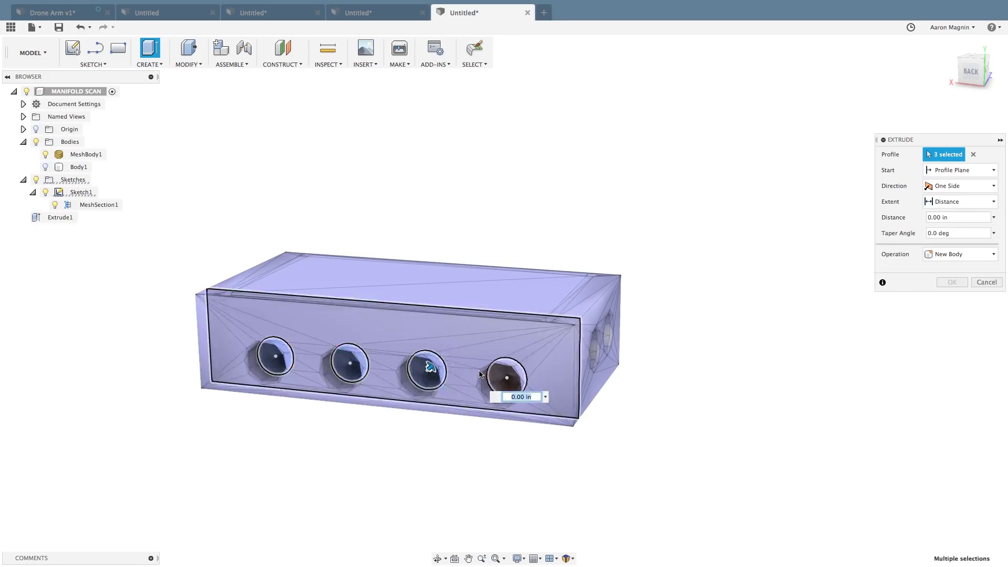
click(505, 376)
Extrude the circles -4.935 in through the near face and show Body1 so the operation becomes Cut.
shift+middle_drag(506, 377, 443, 385)
drag(374, 410, 279, 413)
shift+middle_drag(698, 315, 112, 169)
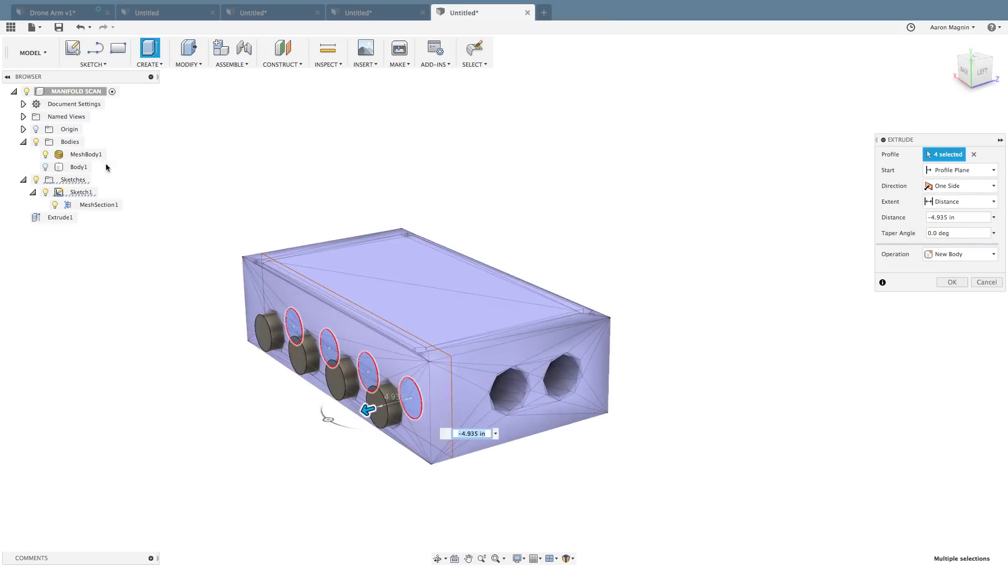
click(46, 166)
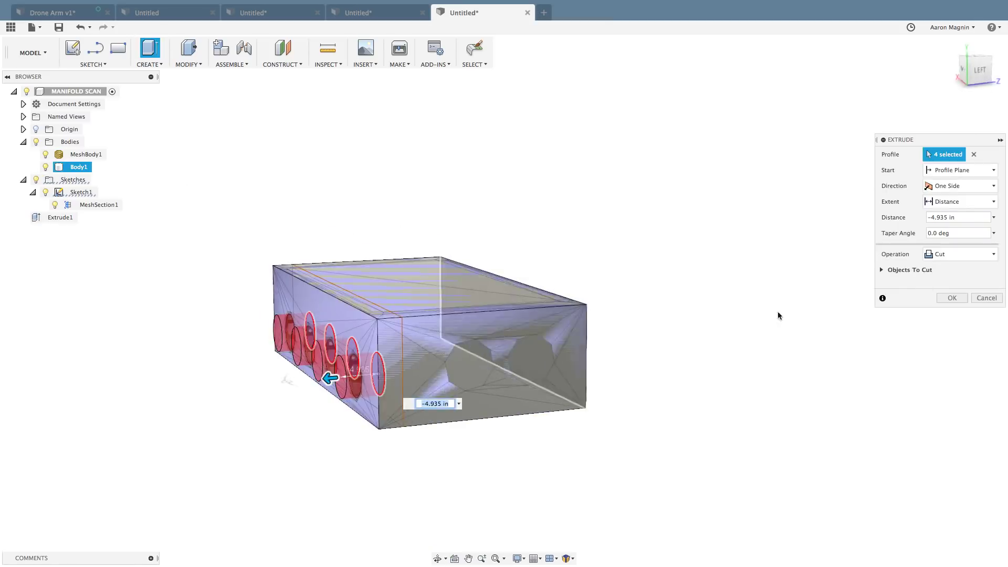
click(961, 255)
click(962, 254)
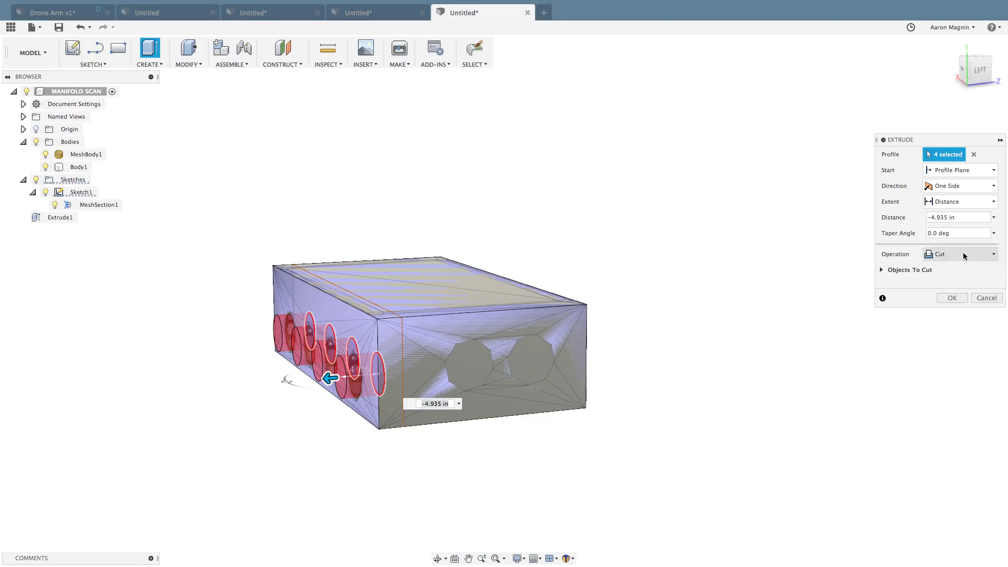
shift+middle_drag(651, 213, 838, 230)
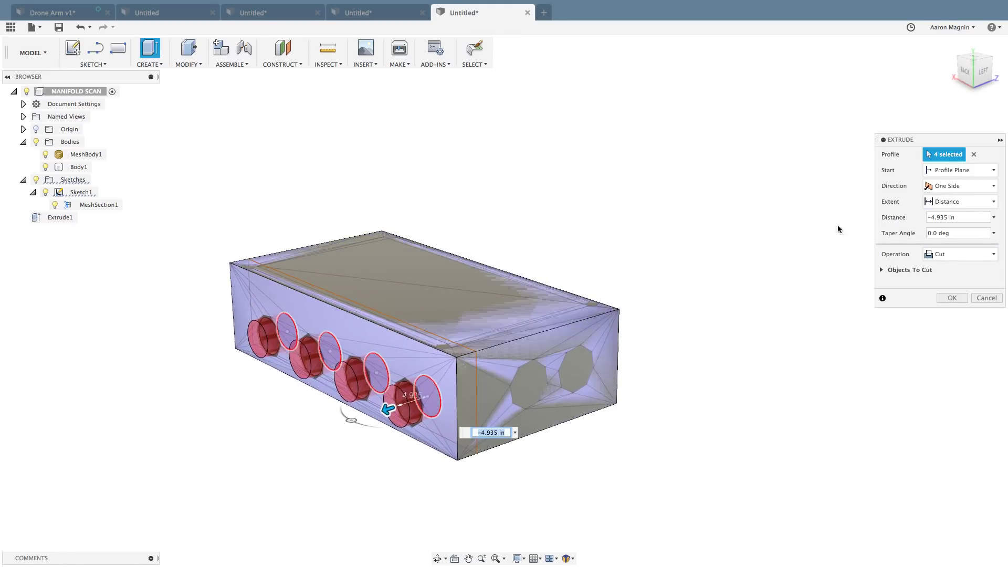
Start the cut from an offset plane, readjust its distance through the block's near face, and accept the four holes.
click(965, 172)
click(947, 195)
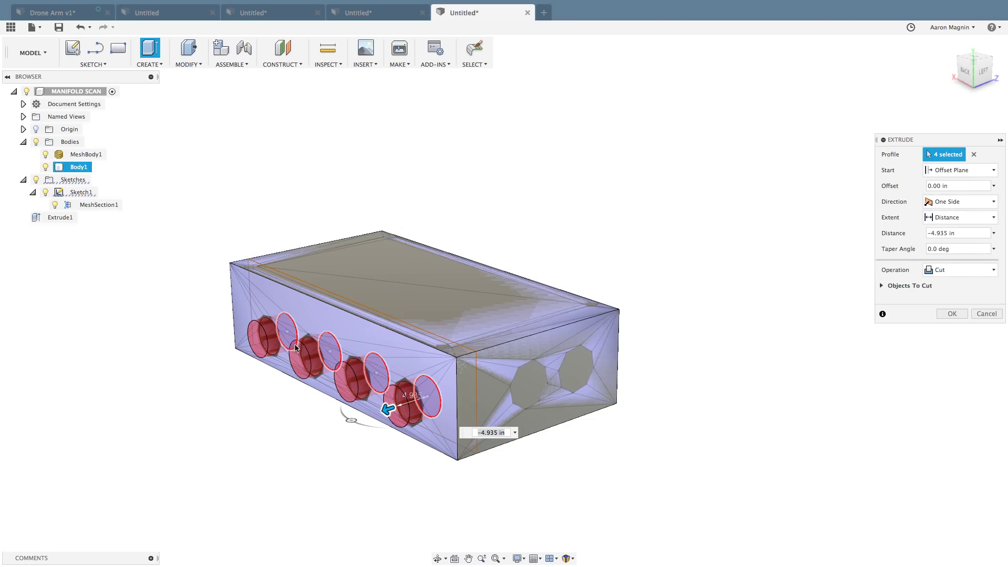
drag(388, 409, 400, 405)
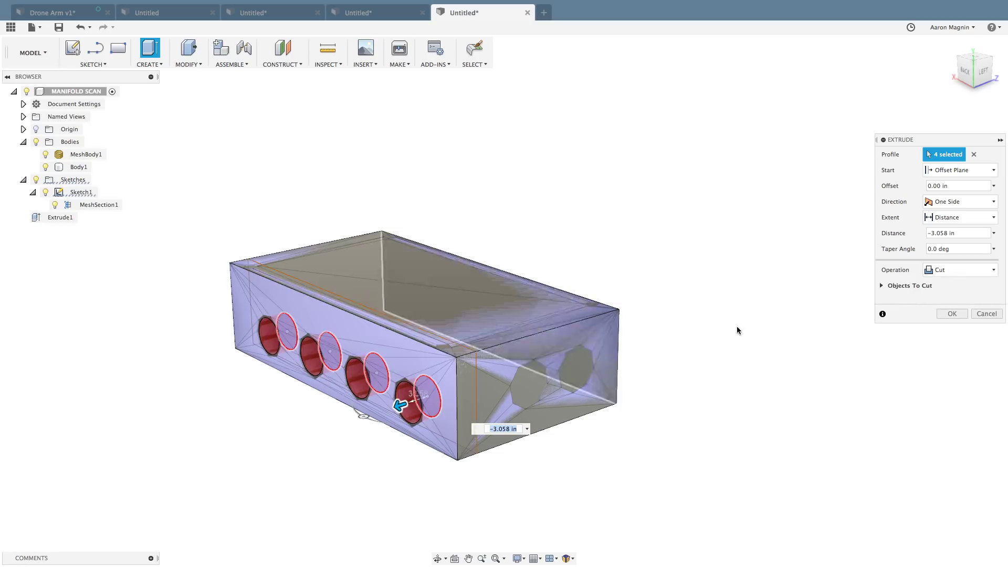
shift+middle_drag(395, 447, 315, 401)
drag(353, 395, 361, 397)
shift+middle_drag(362, 397, 538, 400)
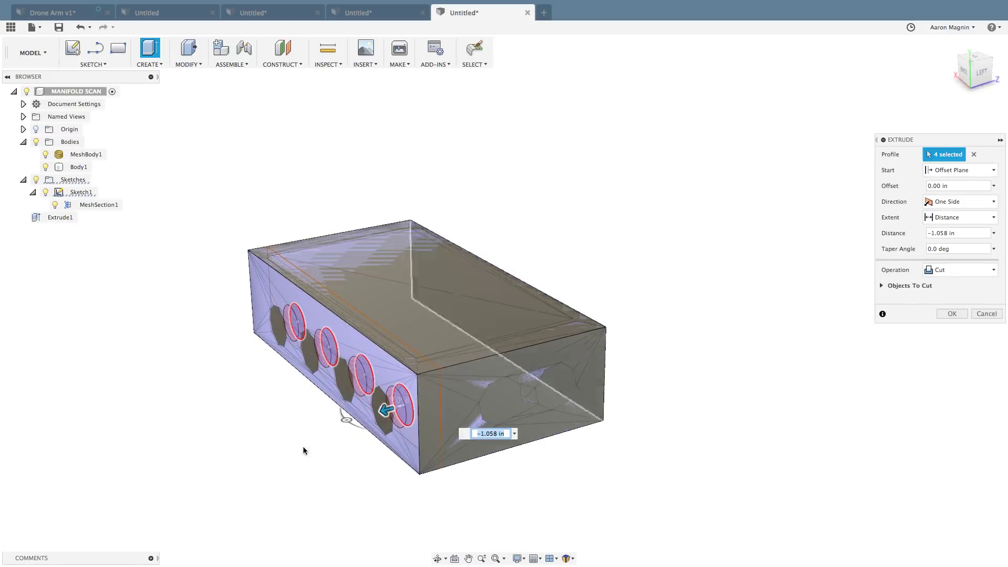
drag(386, 410, 405, 430)
key(Return)
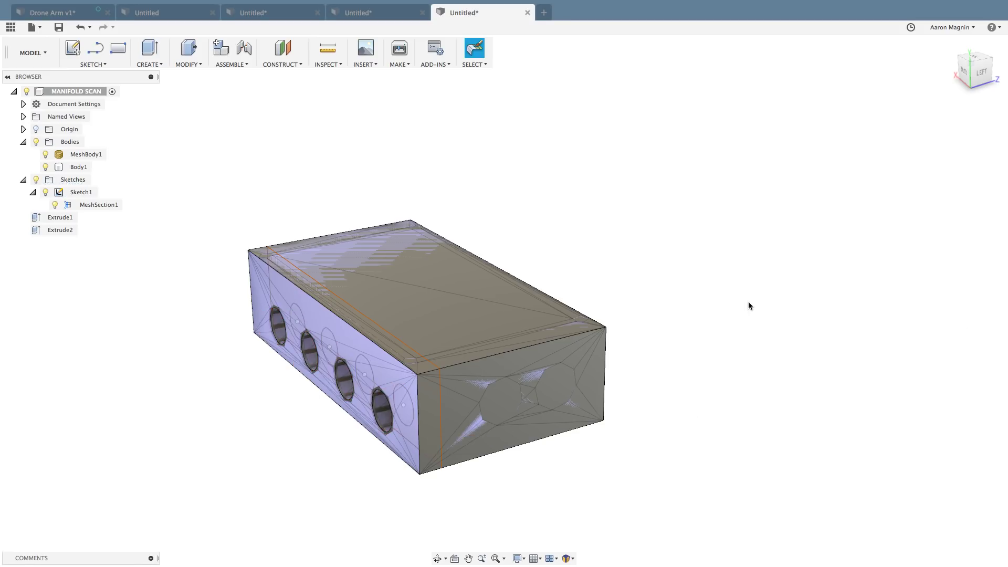
Hide MeshBody1 to leave the solid with its four holes on its own.
shift+middle_drag(733, 318, 719, 313)
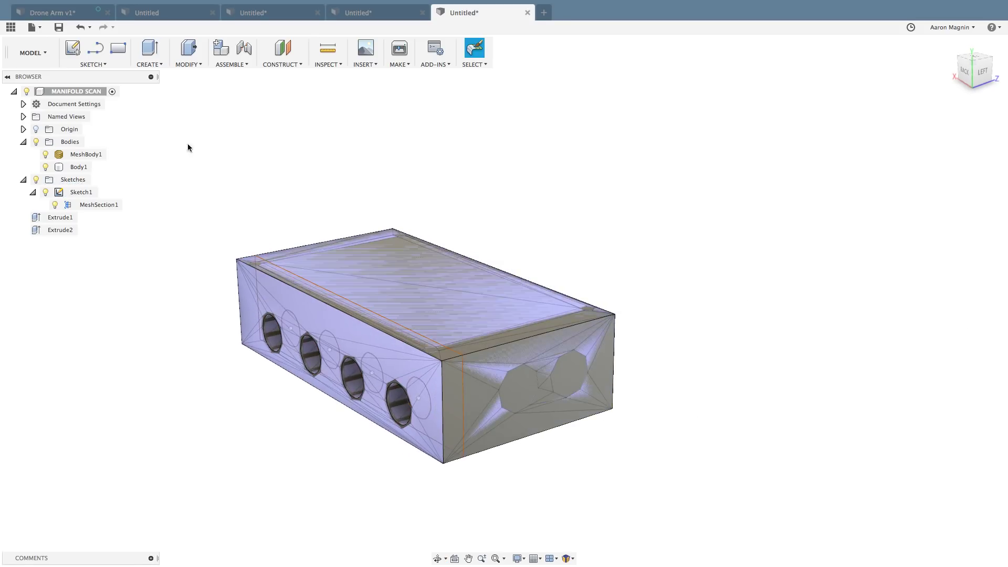
click(45, 156)
mouse_move(265, 166)
shift+middle_down()
mouse_move(281, 152)
mouse_move(271, 161)
shift+middle_up()
text(s)
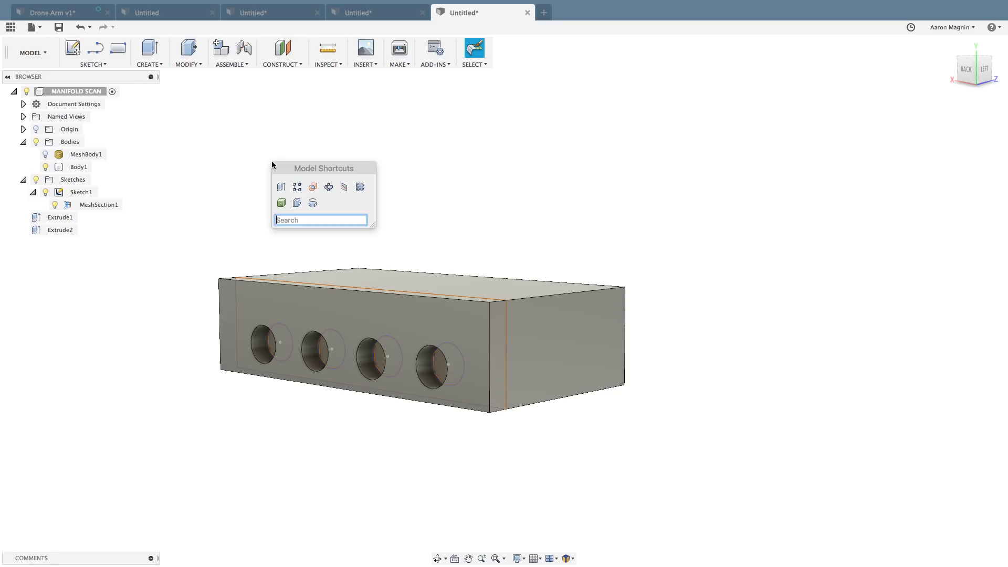
text(mirror)
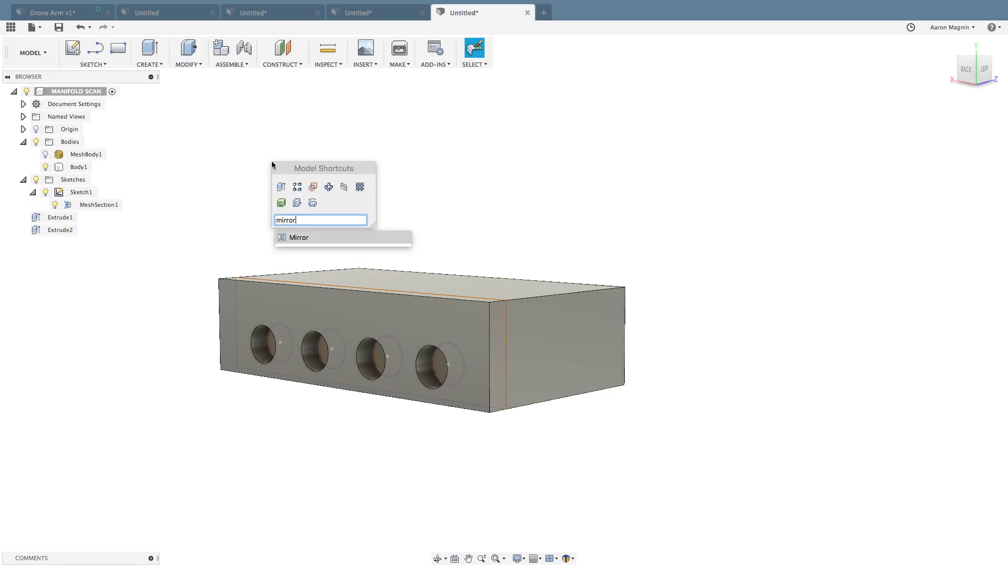
key(Return)
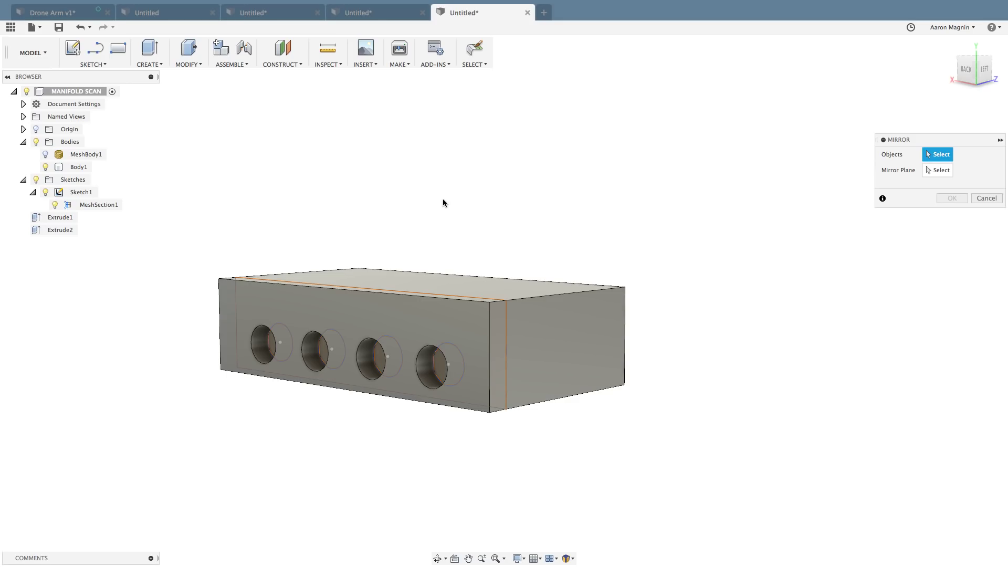
click(984, 199)
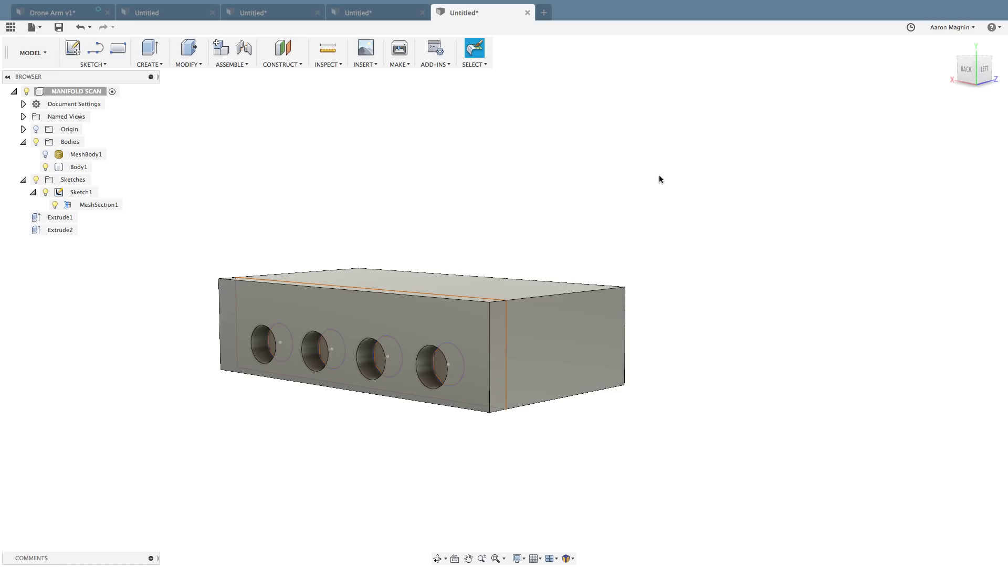
Create a new design from the file CONNECTING ROD.stl.
click(32, 28)
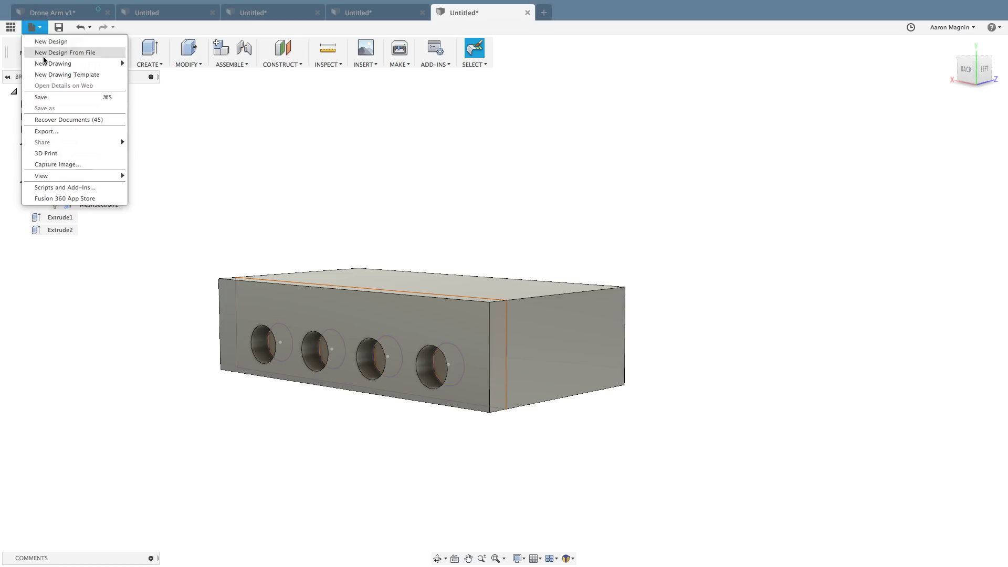
click(43, 50)
click(392, 97)
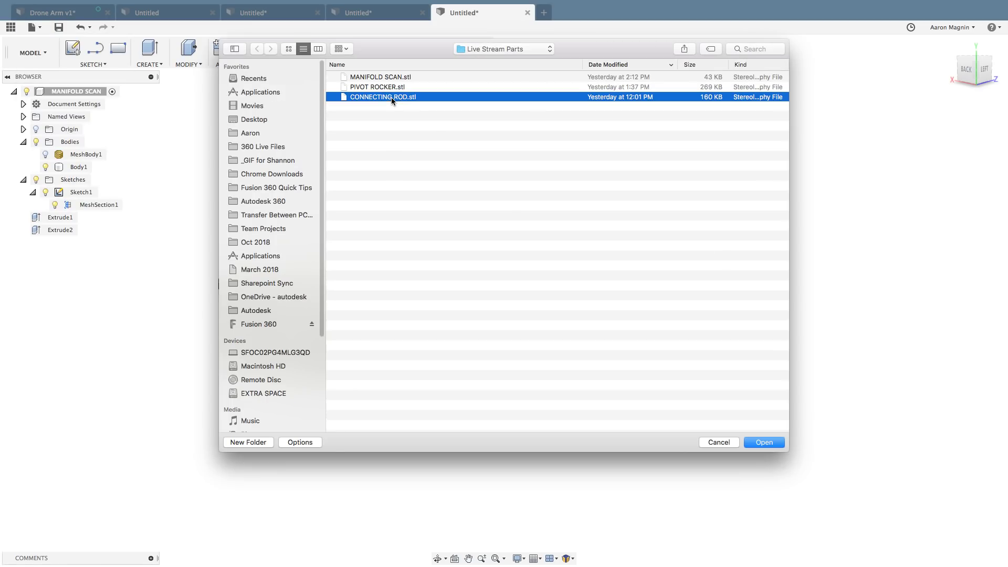
click(764, 442)
shift+middle_drag(376, 283, 401, 281)
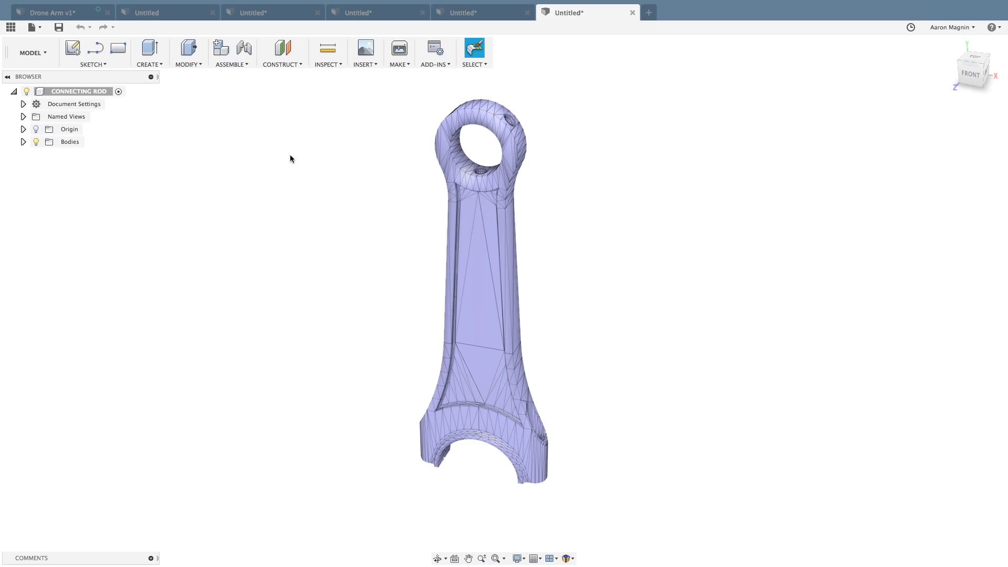
Create a mesh section on the connecting rod mesh with the cutting plane rotated to a Y angle of -90 deg.
click(102, 64)
mouse_move(96, 312)
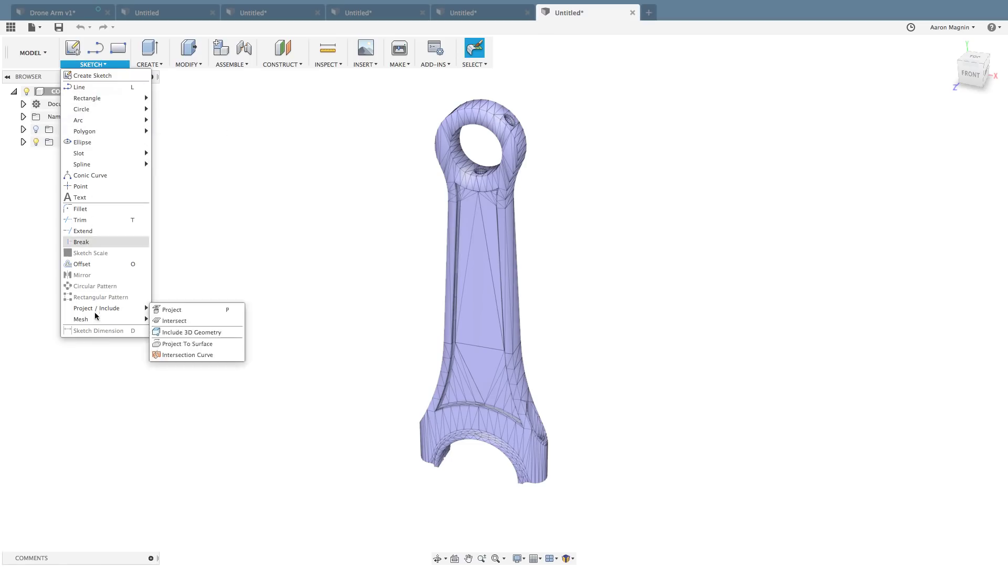
click(158, 320)
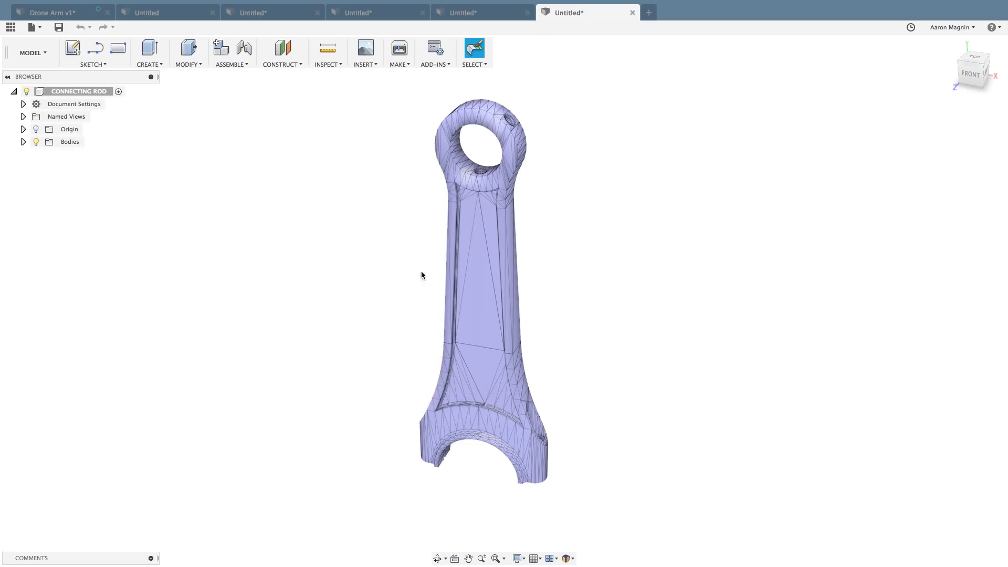
click(493, 239)
drag(512, 246, 481, 253)
text(-90)
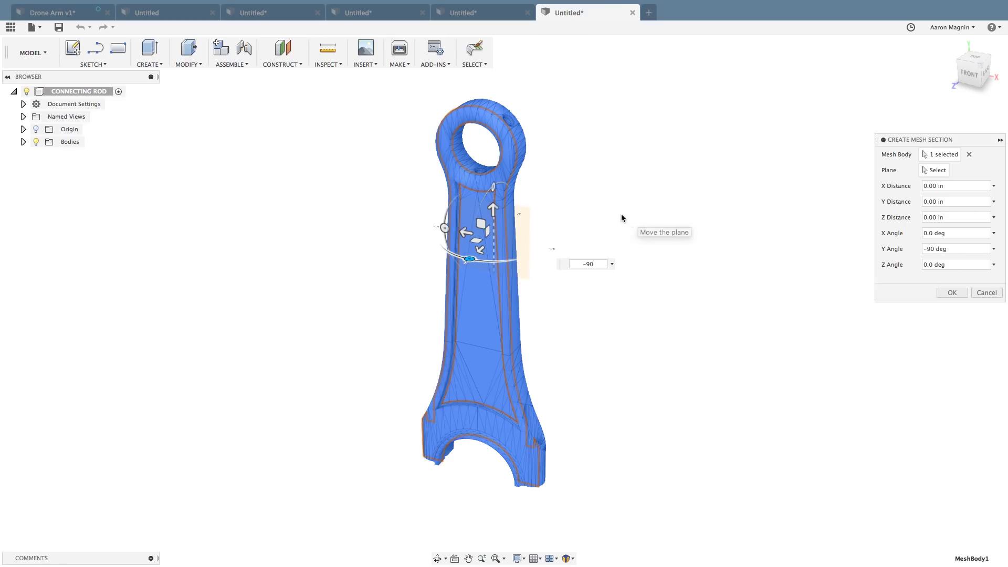
Try the section plane at an X distance of -1.586 in and inspect the resulting contours along the rod.
shift+middle_drag(624, 218, 627, 223)
shift+middle_drag(553, 249, 495, 325)
mouse_move(496, 325)
mouse_down()
mouse_move(496, 316)
mouse_move(484, 330)
mouse_up()
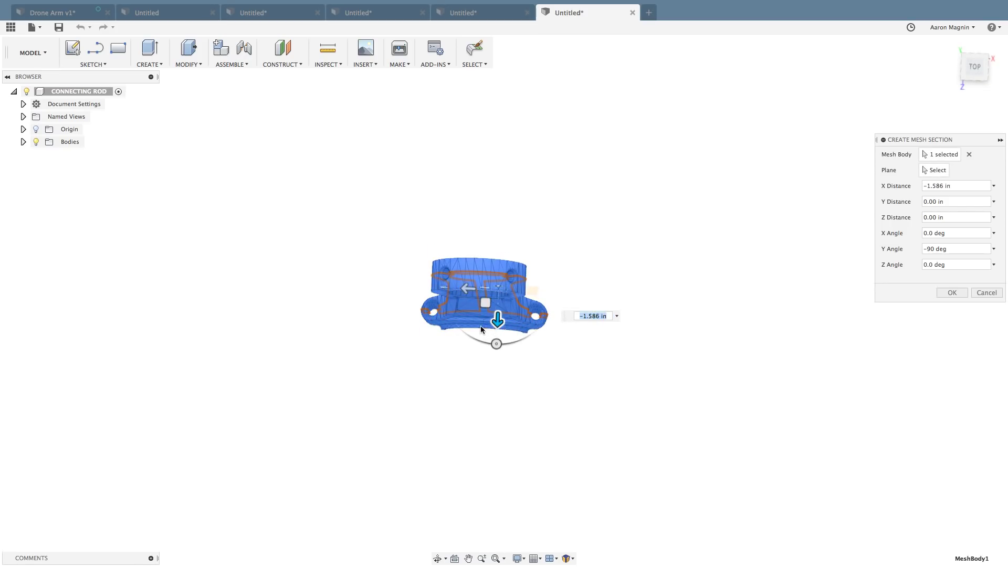
shift+middle_drag(441, 391, 452, 316)
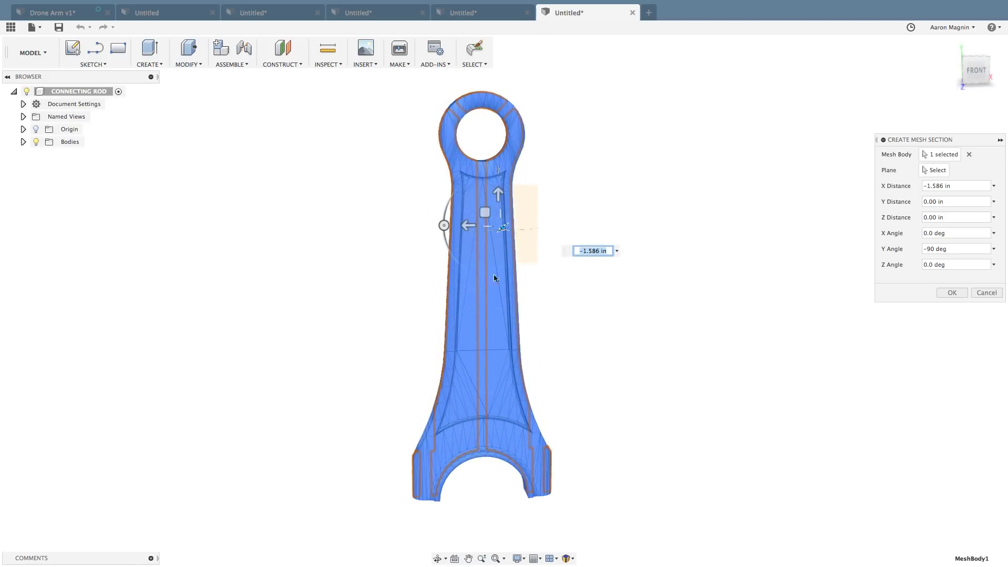
scroll(489, 106, up, 3)
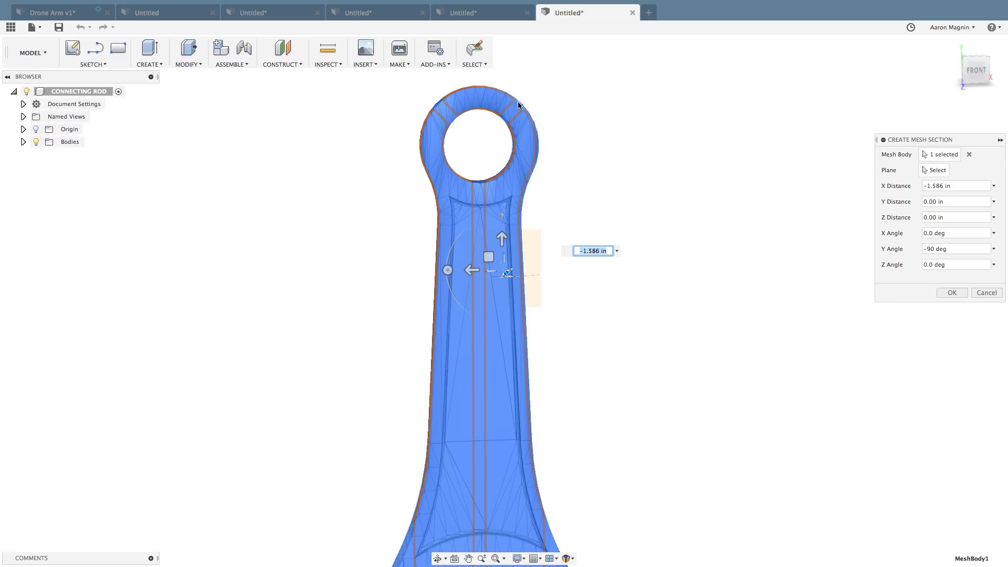
middle_drag(482, 354, 508, 215)
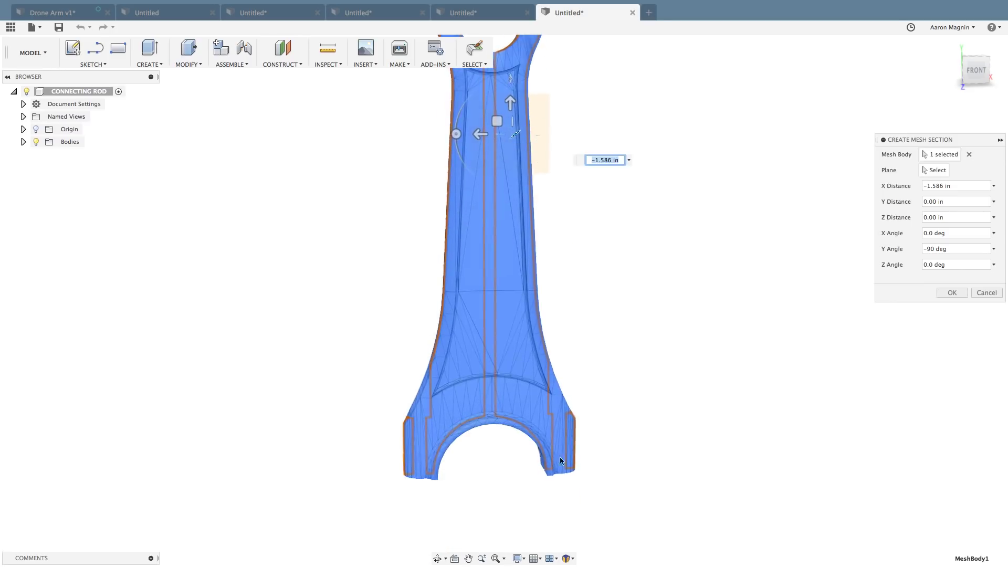
shift+middle_drag(559, 440, 556, 411)
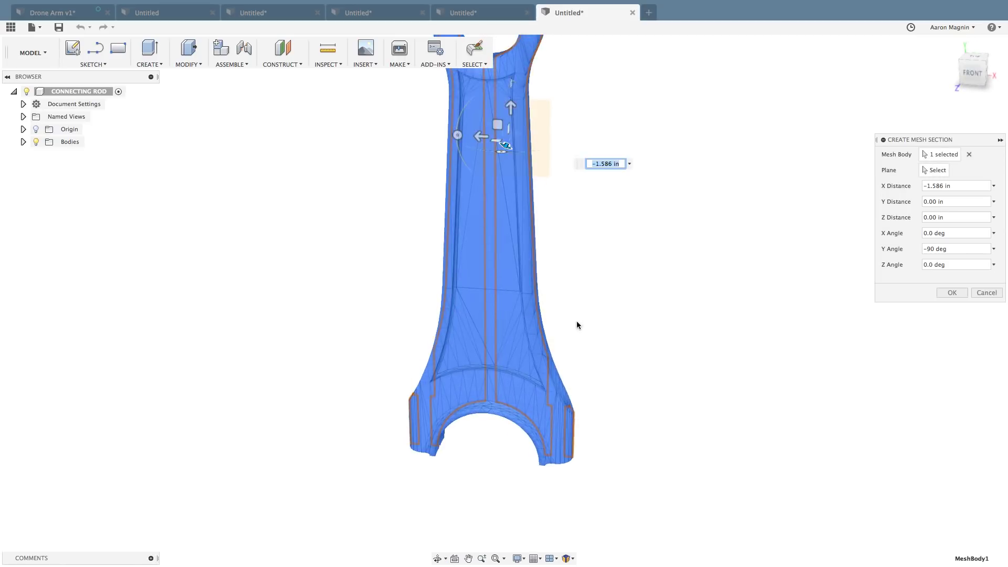
scroll(564, 341, down, 3)
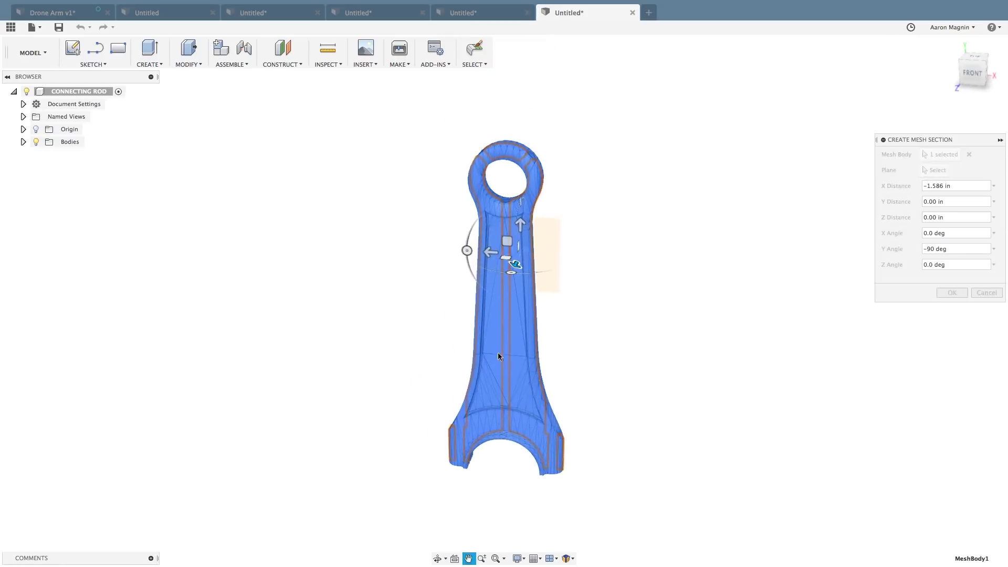
scroll(493, 294, up, 1)
scroll(488, 231, up, 1)
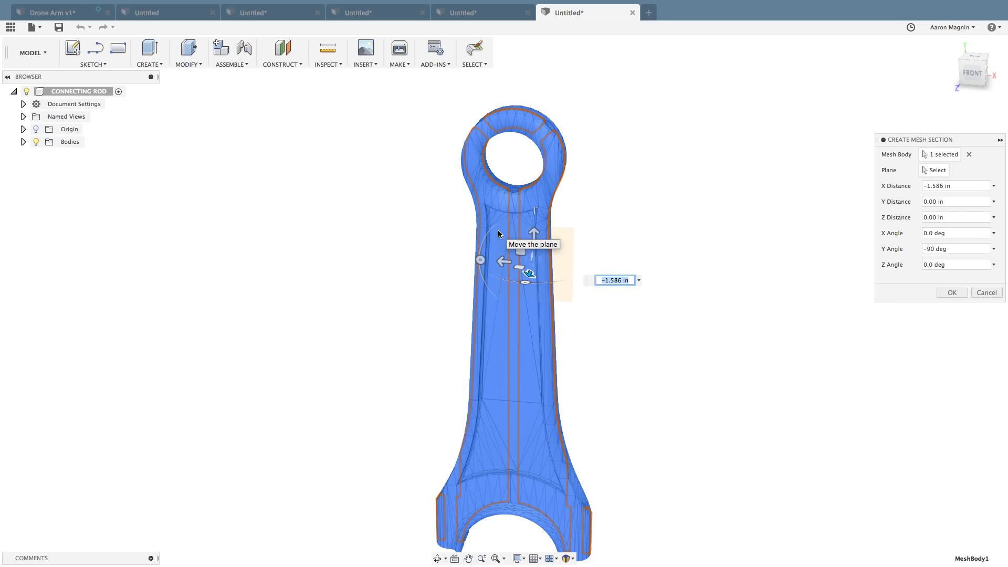
Move the section plane to an X distance of 0.668 in, cutting the rod's rims and recessed web, and accept the section.
shift+middle_drag(619, 256, 592, 276)
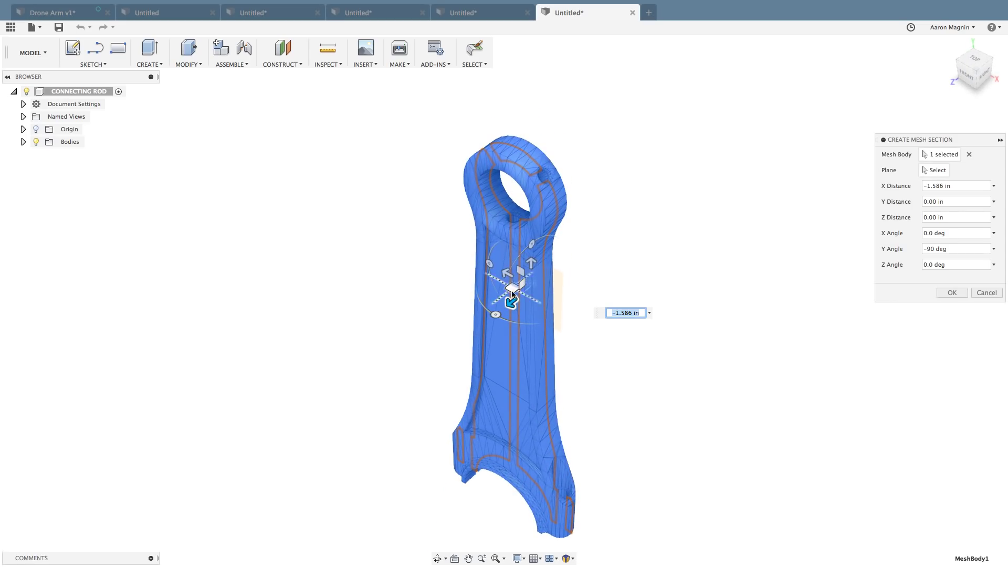
drag(512, 302, 501, 310)
shift+middle_drag(433, 286, 501, 244)
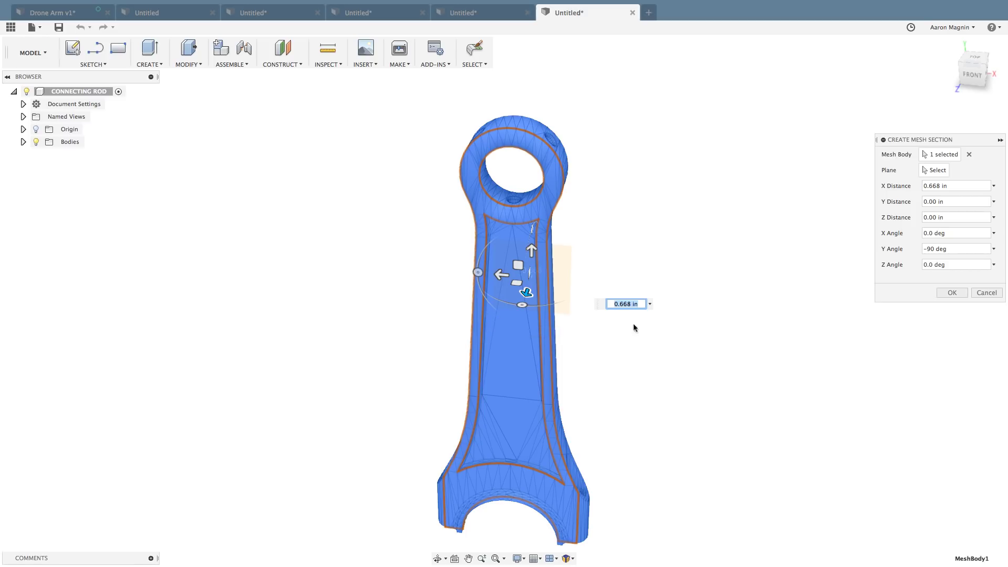
key(Return)
middle_drag(672, 297, 637, 266)
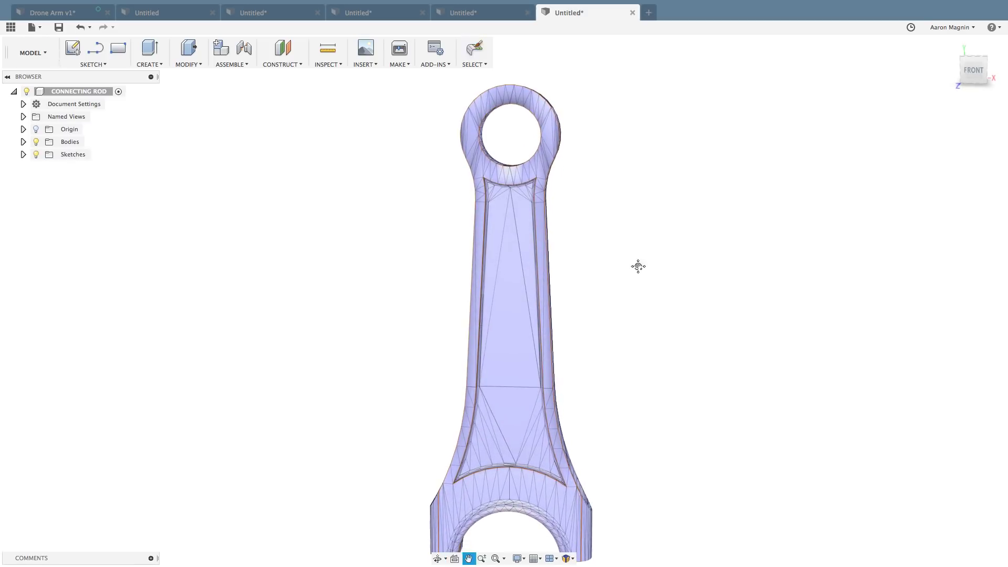
Hide the mesh bodies and open Sketch1, which holds the section contours, for editing.
click(36, 142)
middle_drag(333, 245, 322, 239)
scroll(323, 239, down, 2)
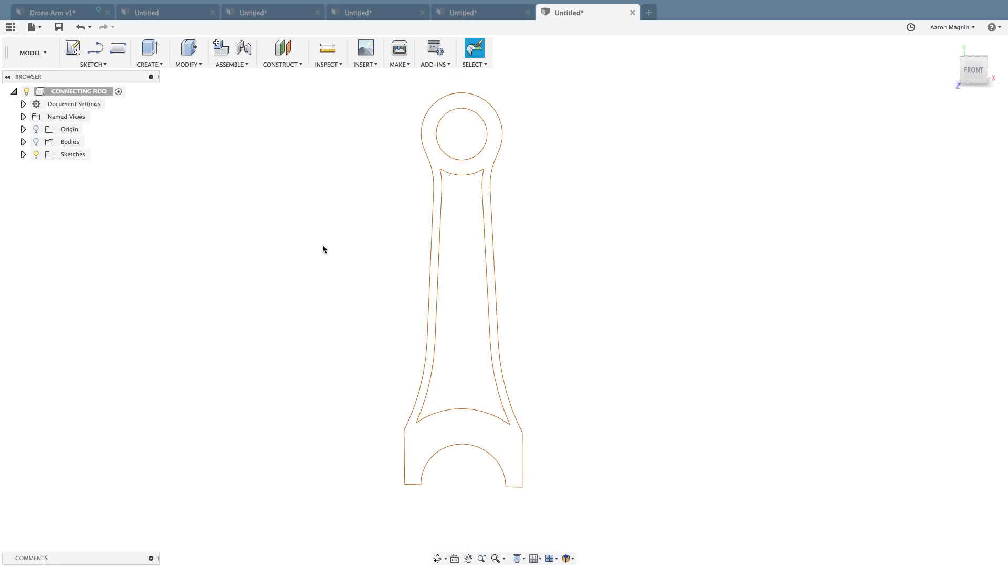
key(s)
click(23, 154)
right_click(65, 169)
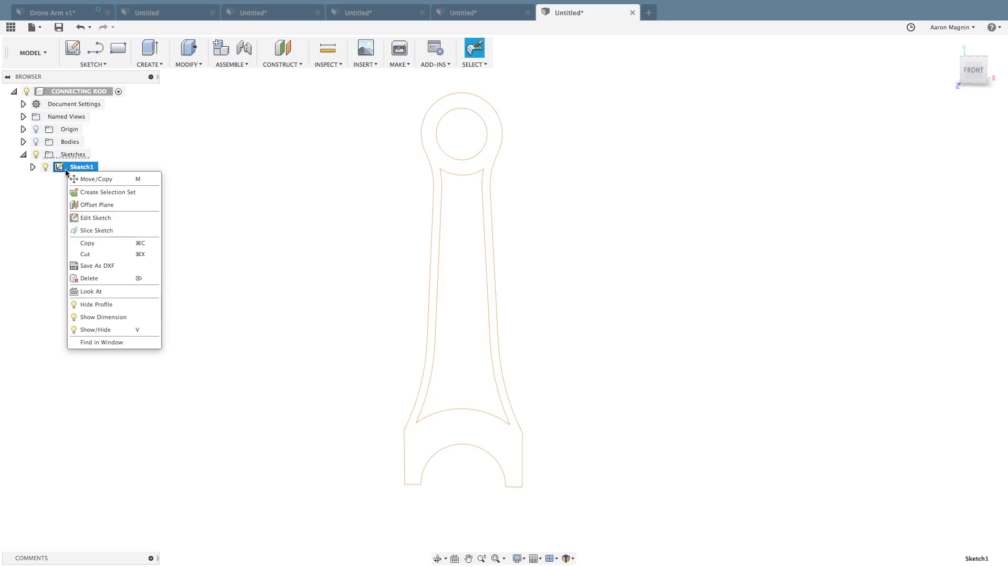
click(316, 235)
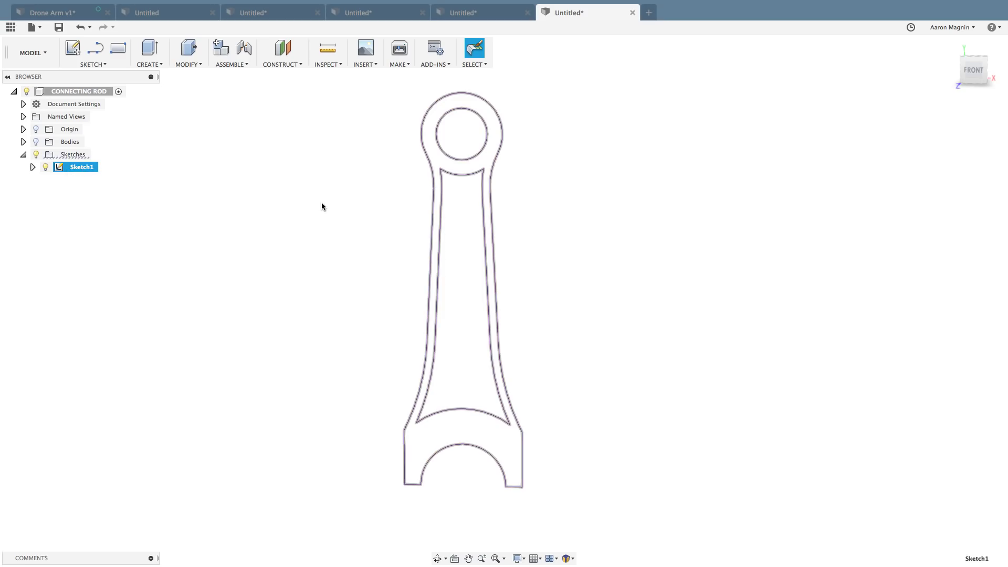
click(321, 206)
right_click(87, 168)
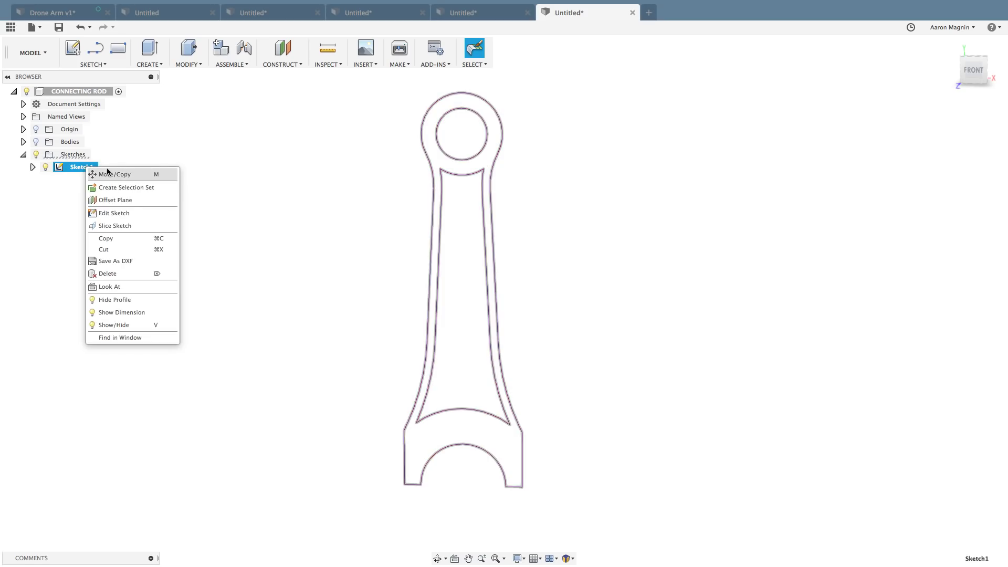
click(130, 213)
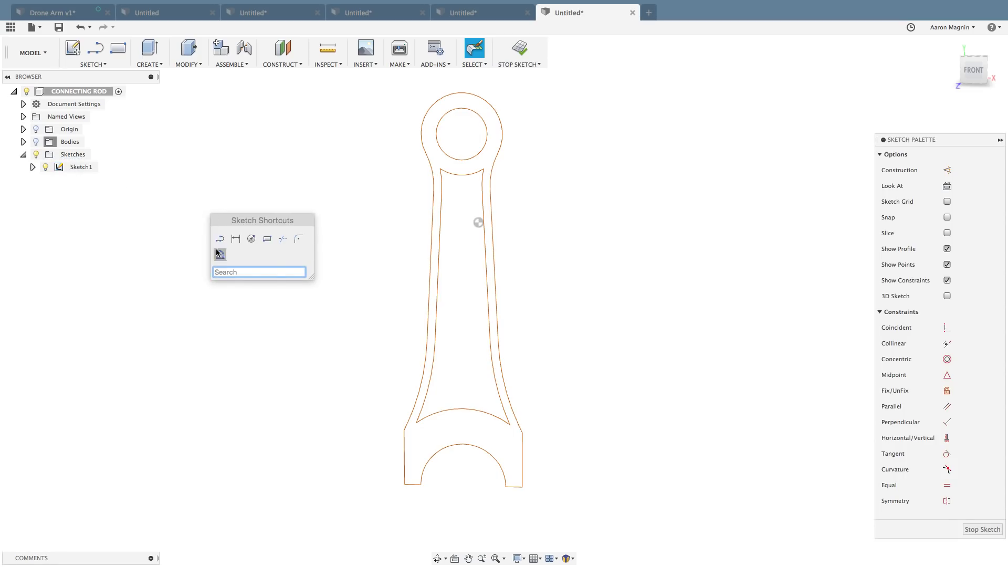
Fit a closed spline to the inner pocket contour of the mesh section and check how closely it follows the corners.
click(219, 255)
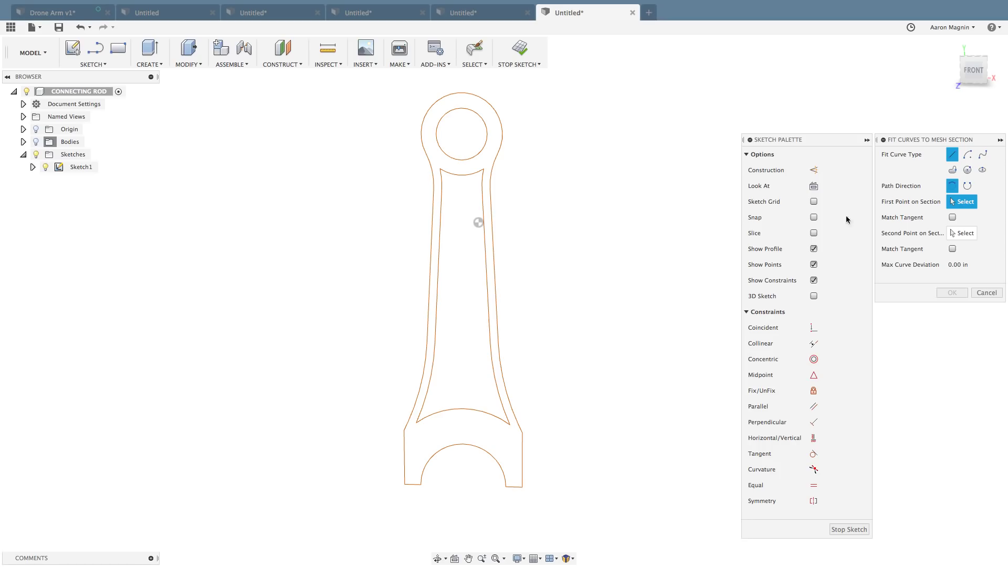
click(952, 169)
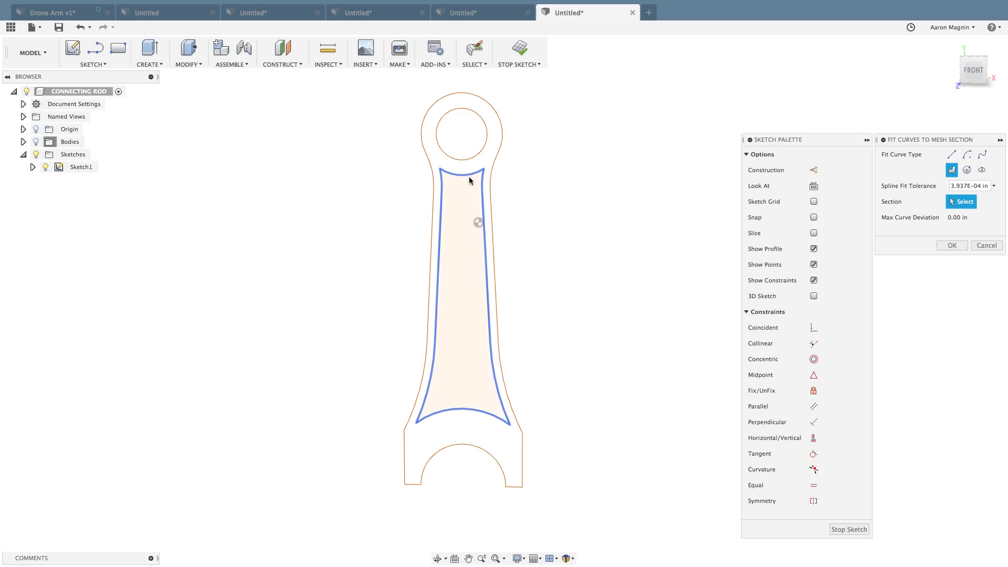
scroll(478, 176, up, 5)
scroll(502, 170, up, 5)
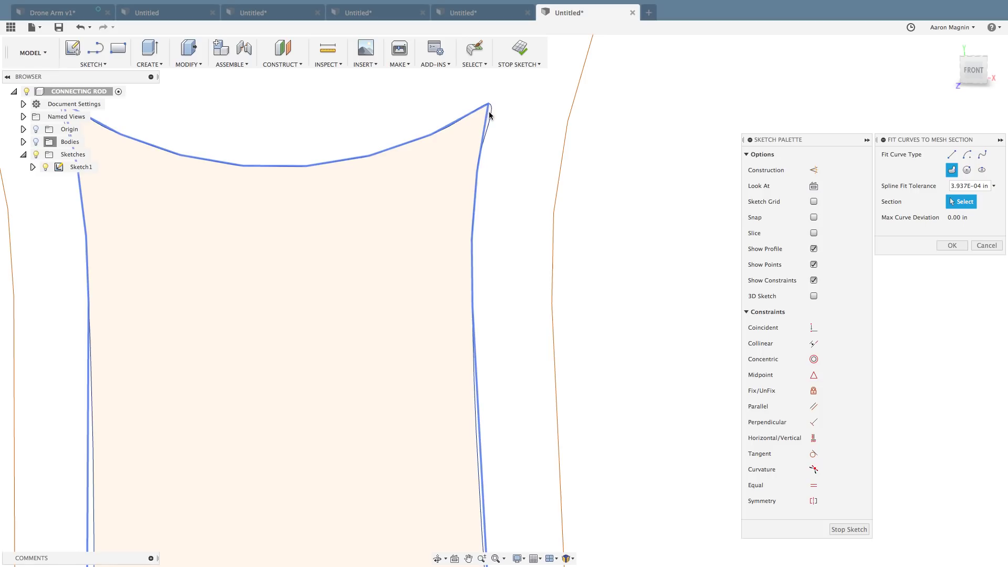
middle_drag(488, 273, 488, 240)
scroll(482, 210, down, 3)
scroll(436, 294, down, 4)
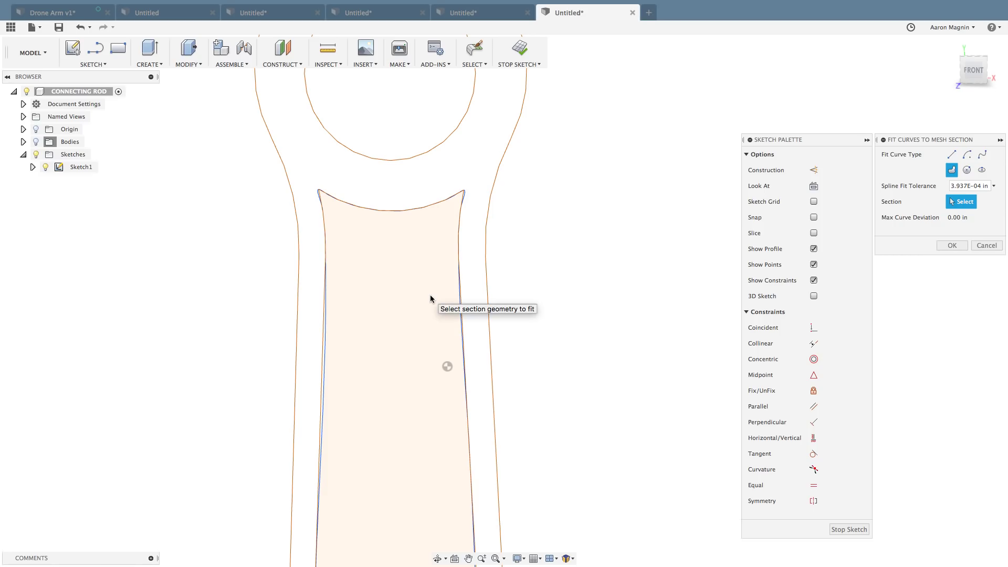
scroll(463, 270, down, 3)
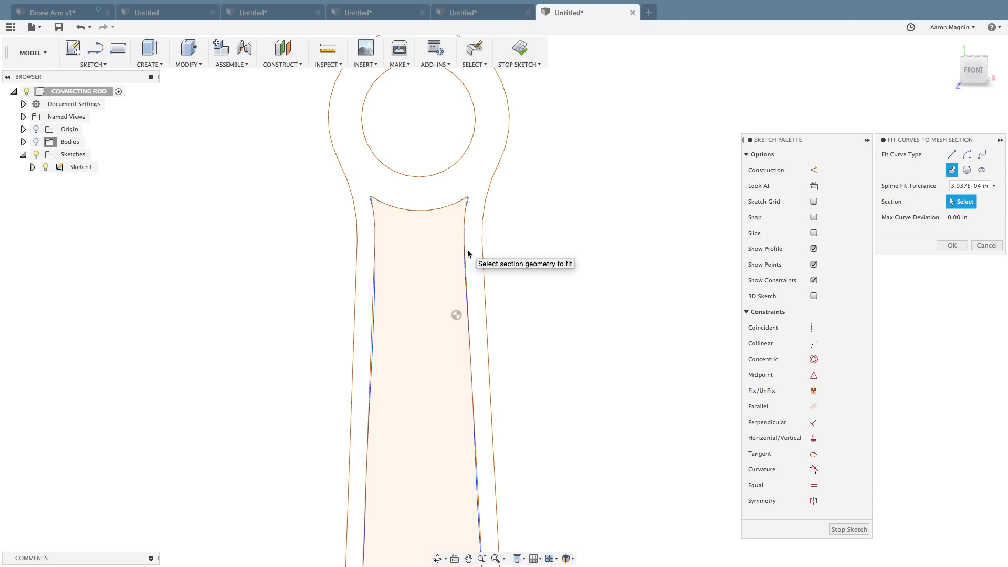
scroll(467, 253, down, 3)
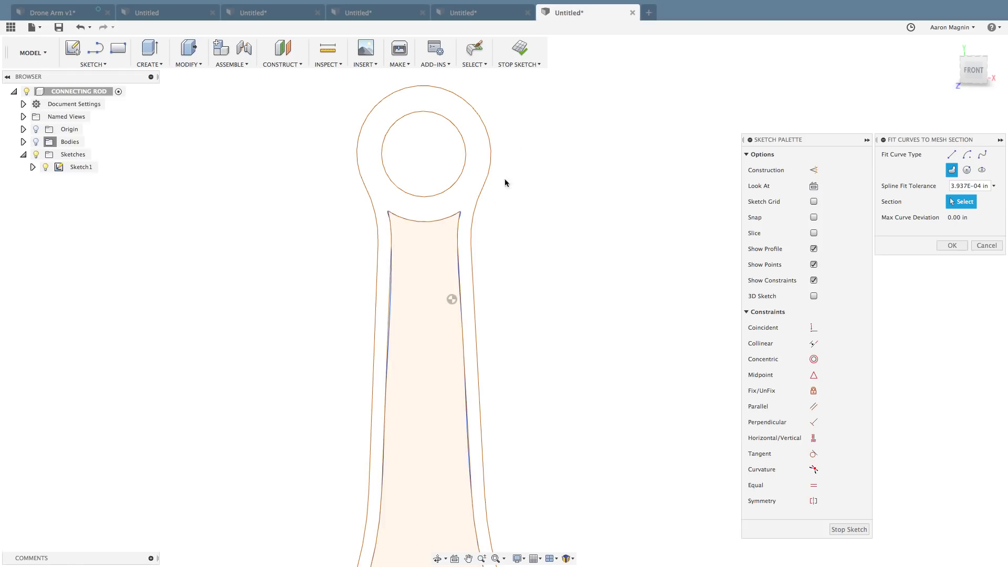
Fit a closed spline to the rod's outer contour and accept the fitted curves.
click(486, 127)
scroll(578, 308, down, 3)
middle_drag(578, 308, 585, 169)
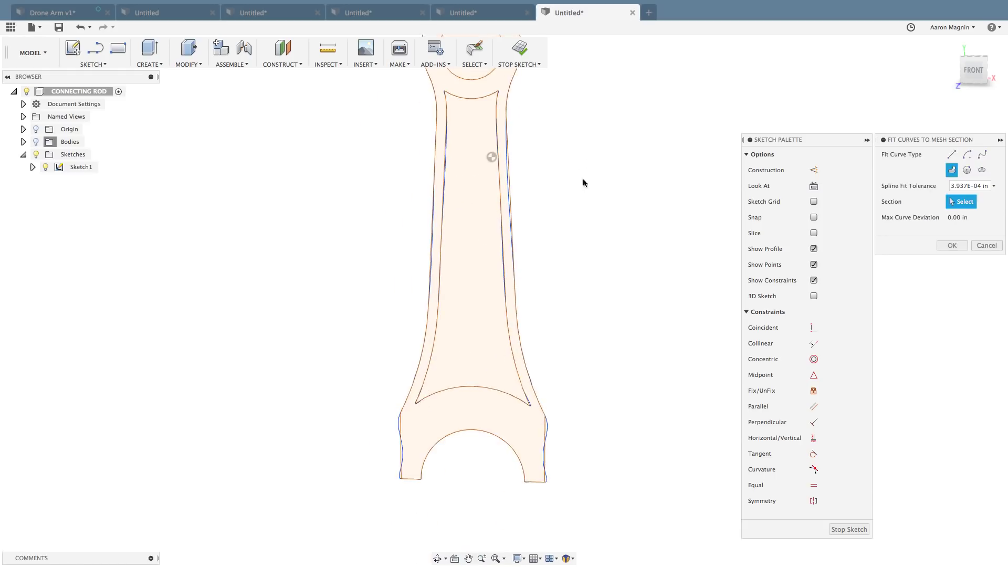
click(958, 248)
Fit a circle to the round hole contour in the rod's small end and accept it.
key(s)
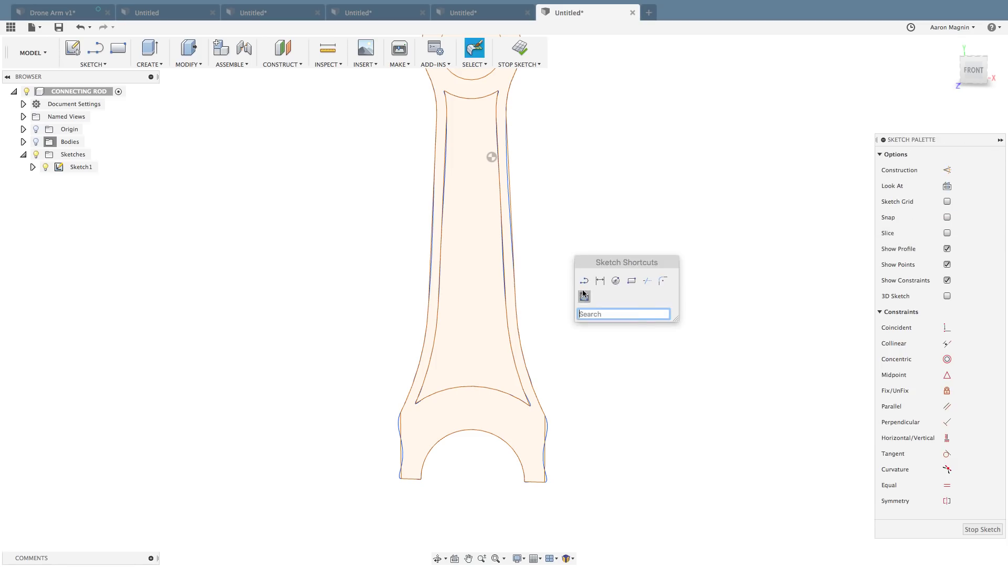
click(581, 293)
middle_drag(555, 198, 547, 318)
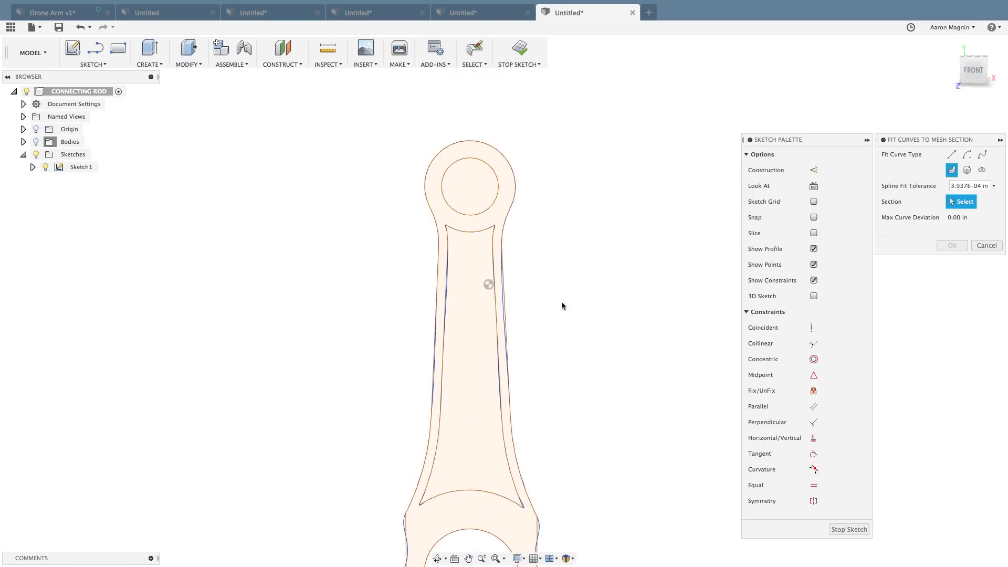
click(967, 170)
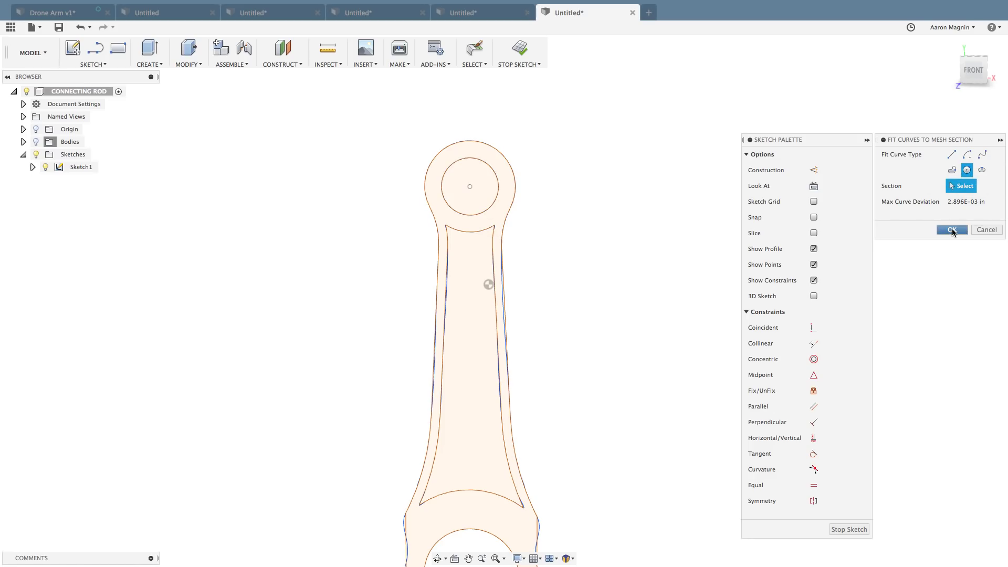
click(951, 230)
key(F6)
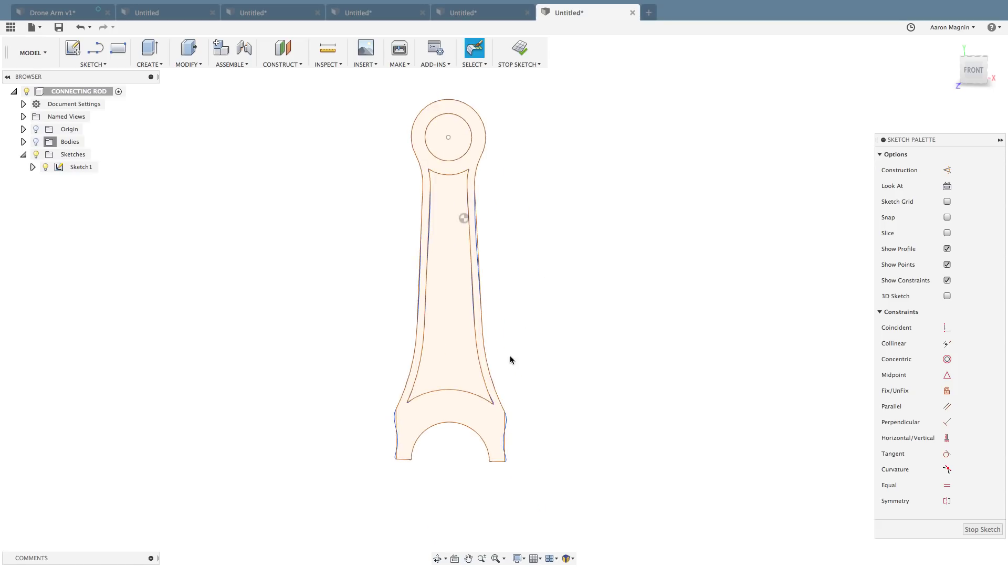
Fit an arc to the semicircular big-end contour of the mesh section, between the two inner corners of the legs.
scroll(400, 460, up, 3)
key(s)
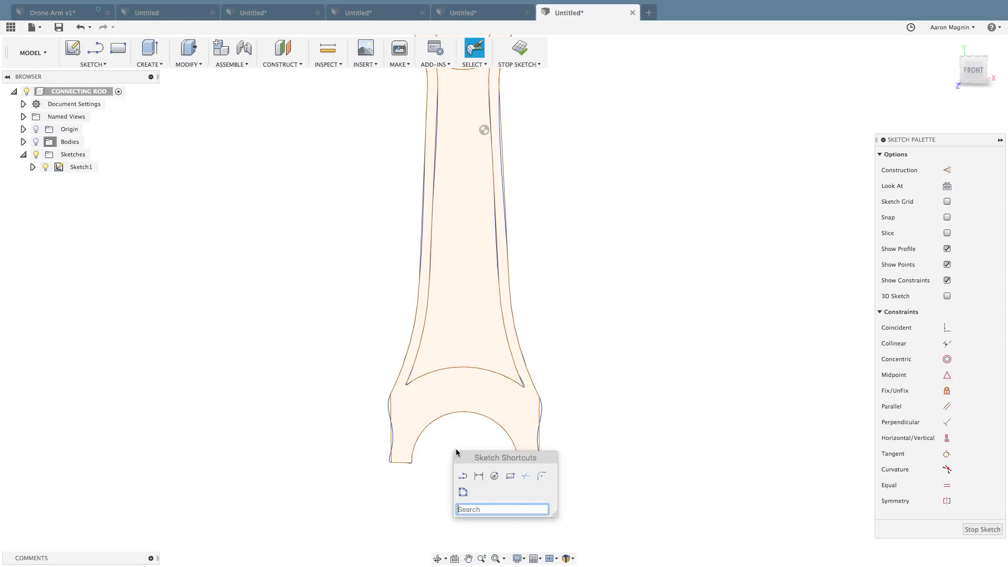
click(463, 493)
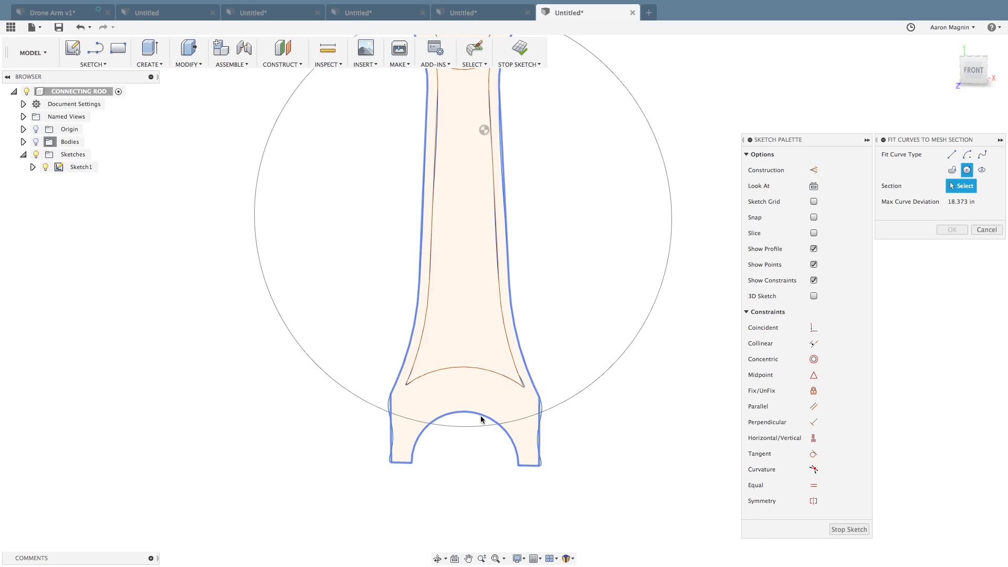
click(965, 155)
scroll(418, 461, up, 5)
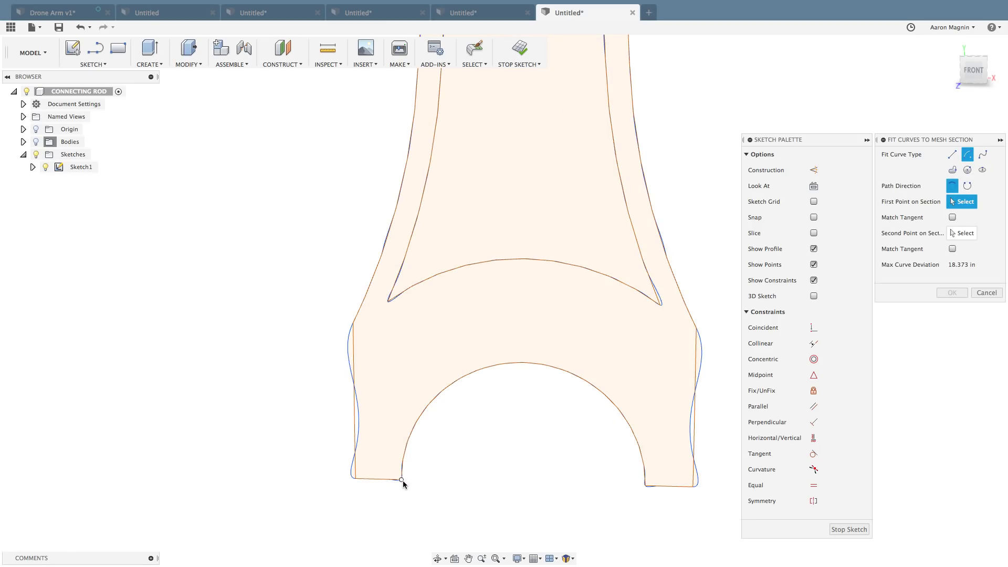
click(402, 479)
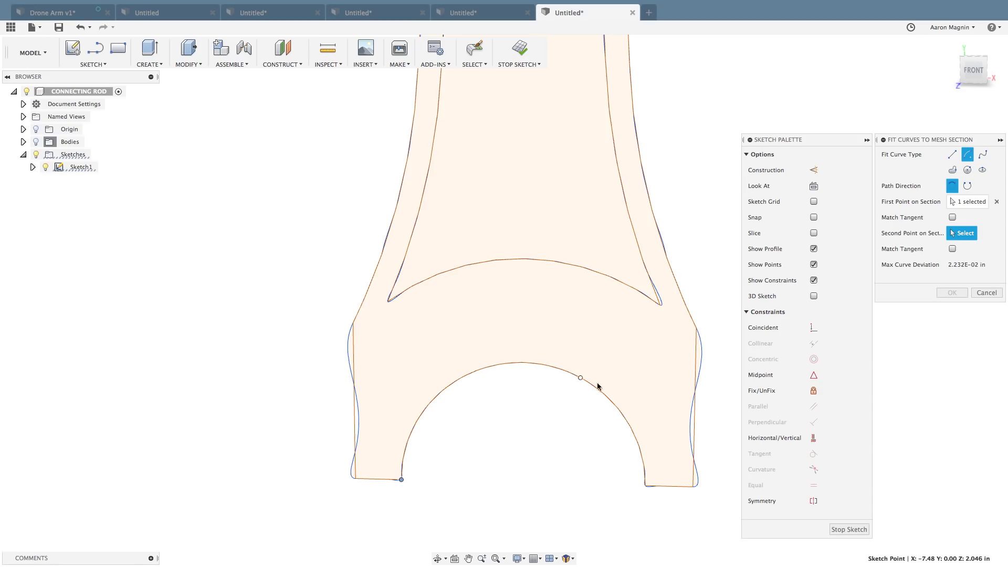
click(647, 488)
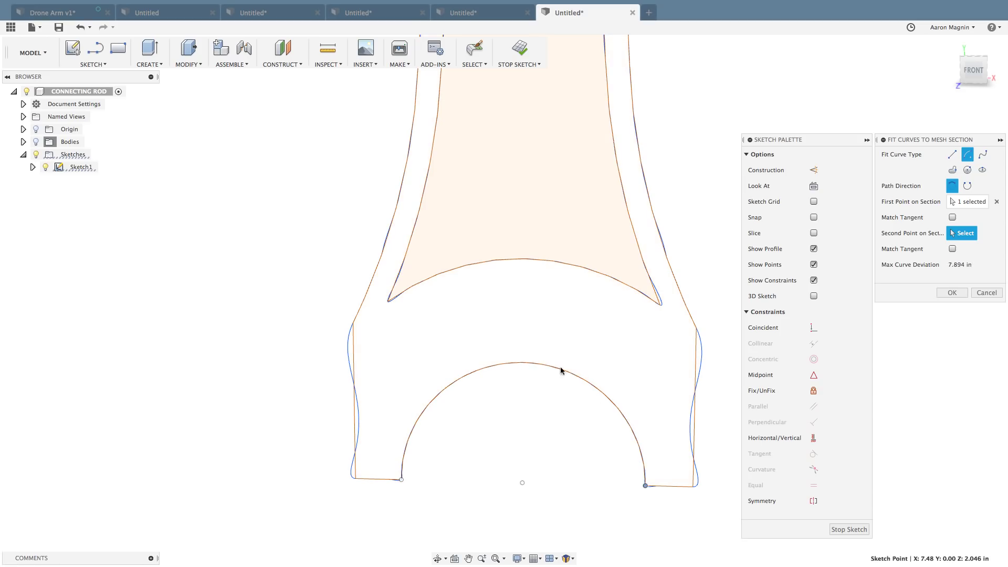
middle_drag(640, 410, 534, 395)
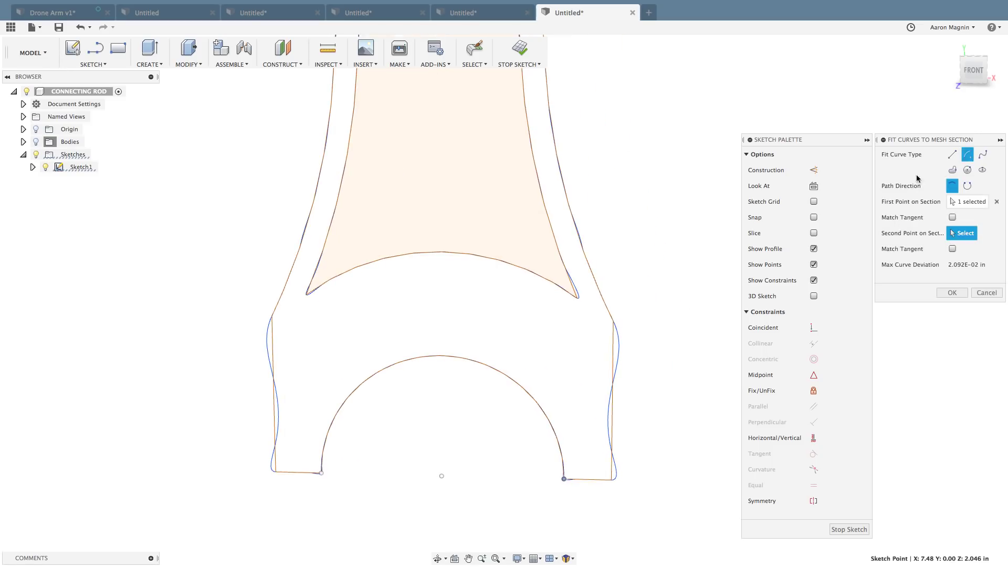
Fit straight lines along the right leg's bottom edge and outer side up to its upper corner, and accept the fitted curves.
click(953, 155)
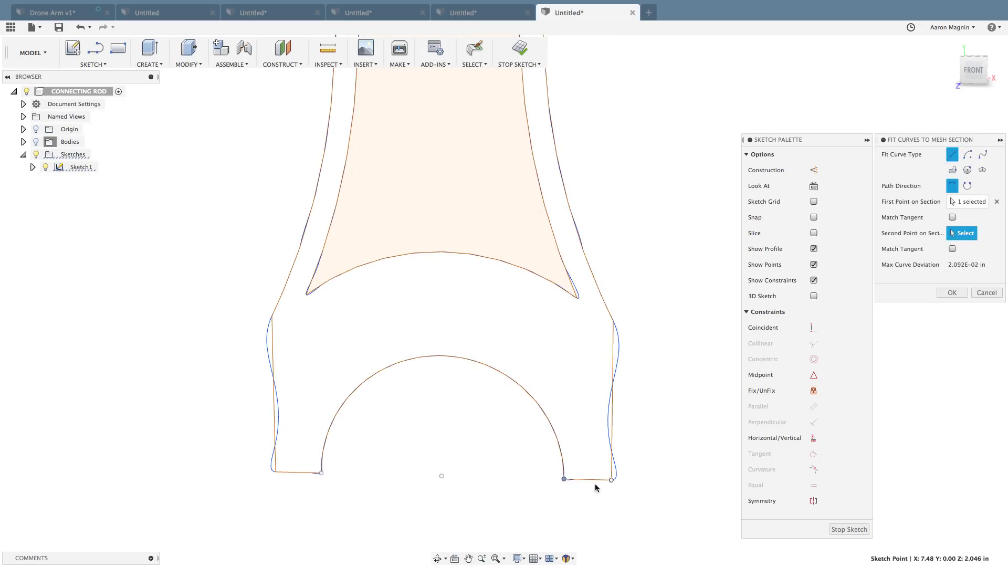
scroll(577, 480, up, 5)
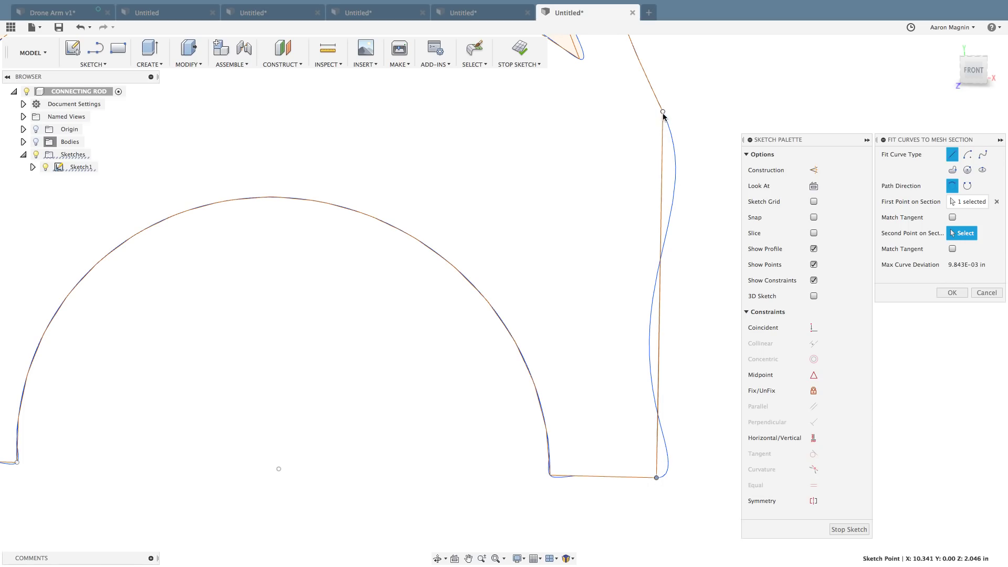
scroll(582, 331, down, 5)
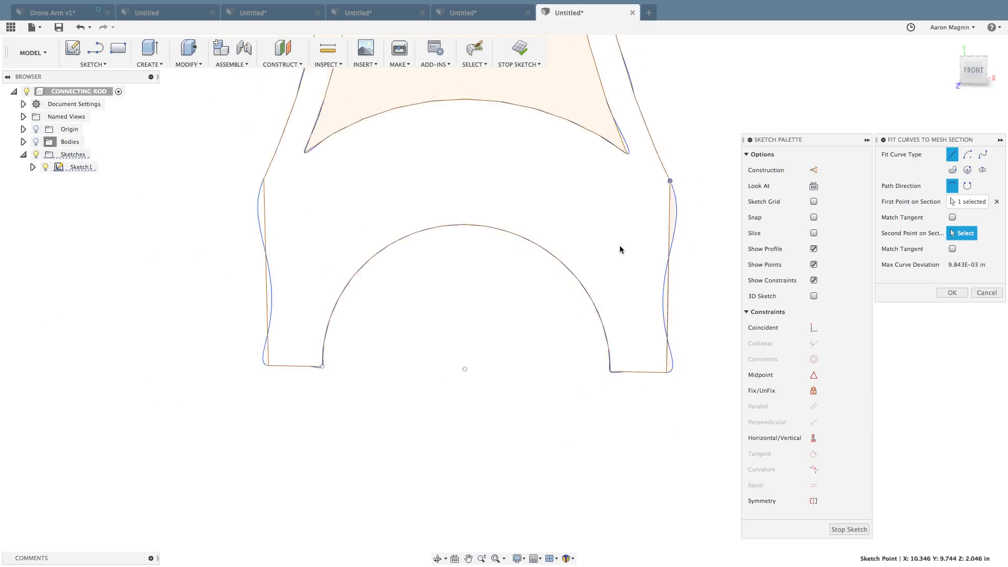
click(952, 292)
scroll(687, 299, down, 3)
scroll(657, 376, down, 5)
mouse_move(659, 364)
middle_down()
mouse_move(621, 387)
mouse_move(575, 394)
middle_up()
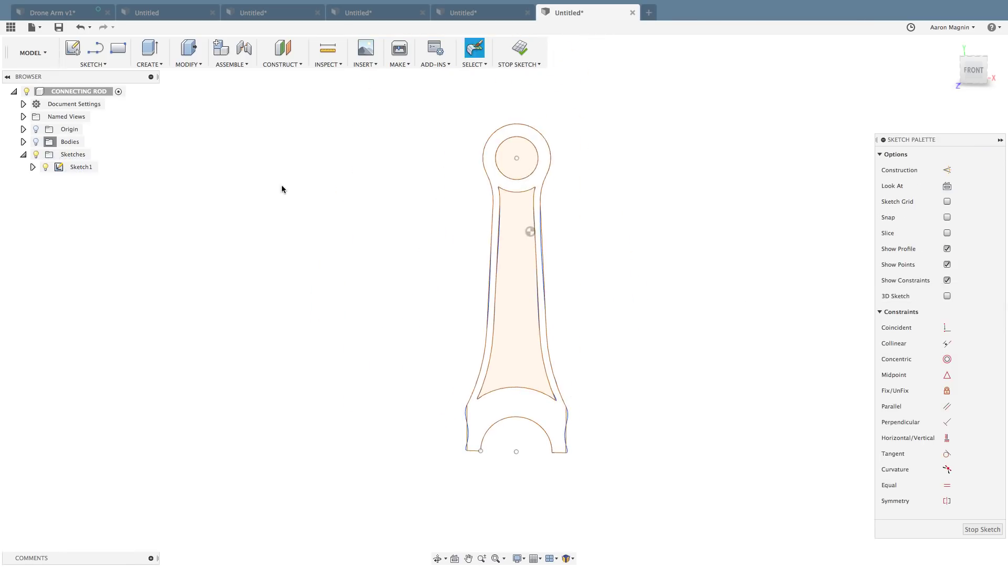
Draw a centre line from above the rod's small end down to the centre point of the big-end arc.
key(l)
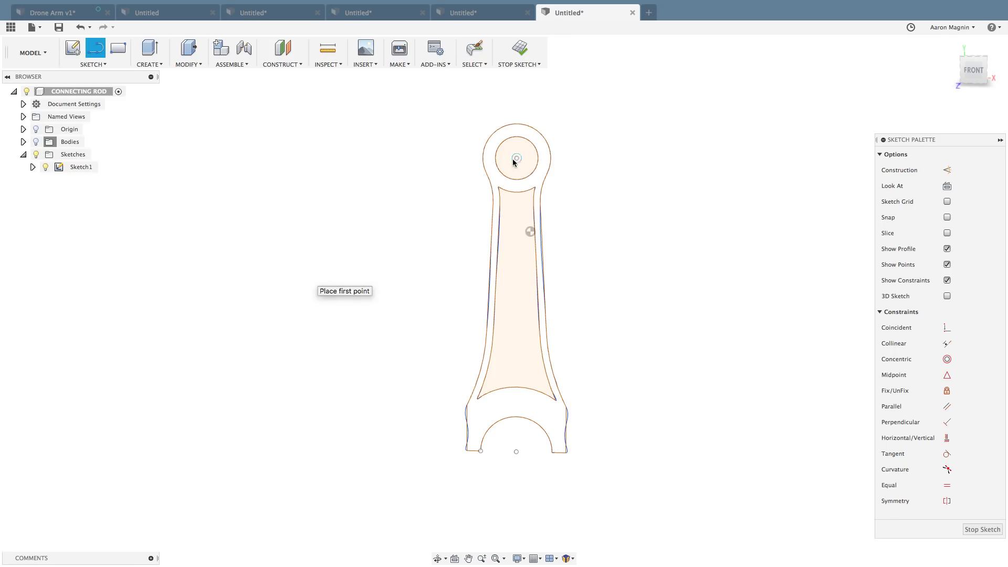
click(516, 113)
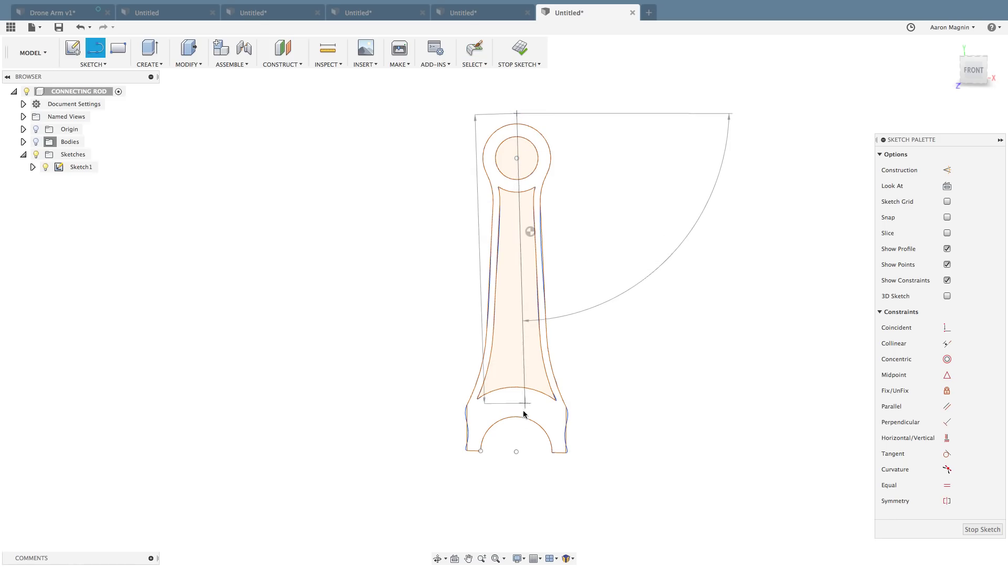
double_click(516, 452)
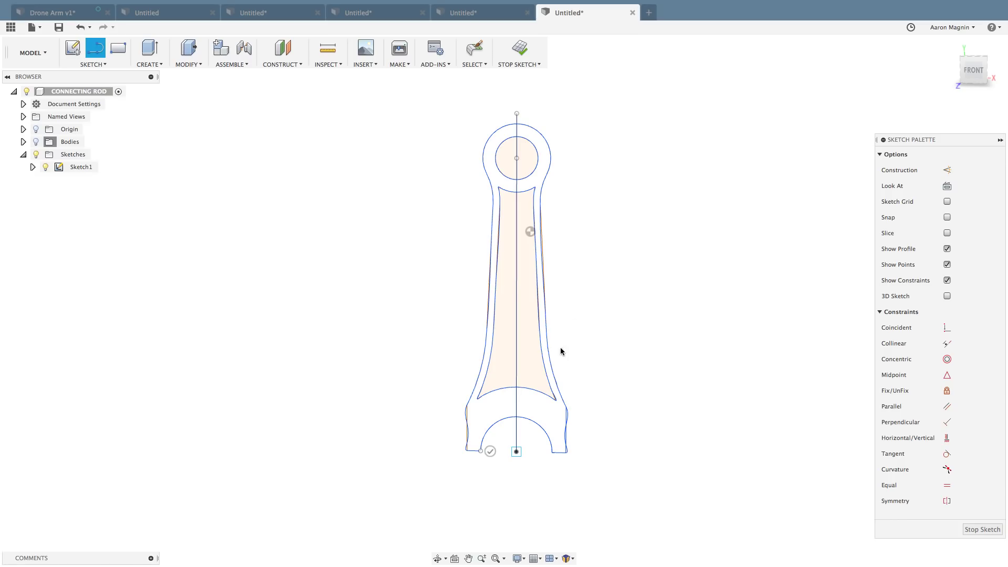
key(Escape)
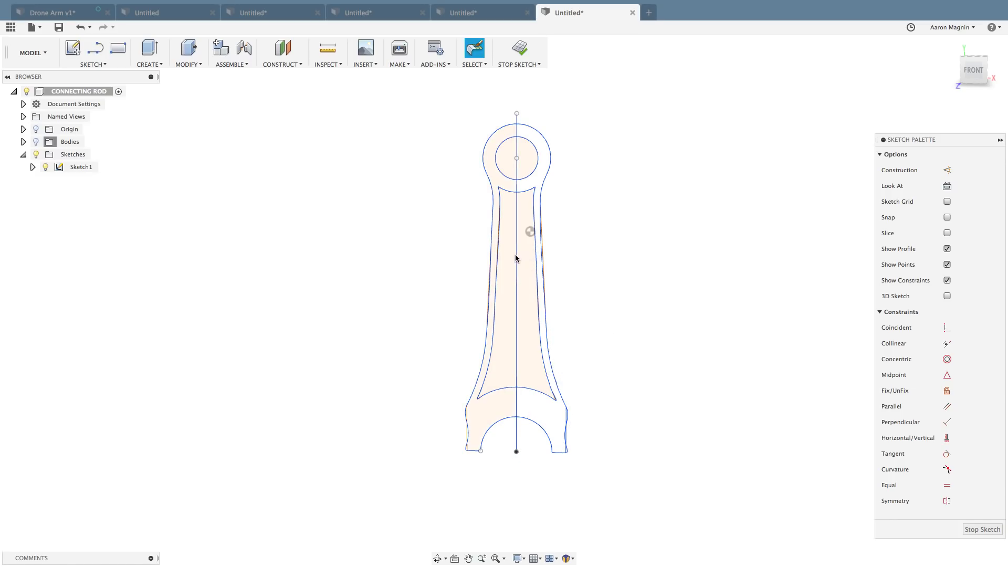
Trim away the fitted pocket, outer contour and small-end hole curves on the left half of the centre line.
scroll(602, 334, up, 2)
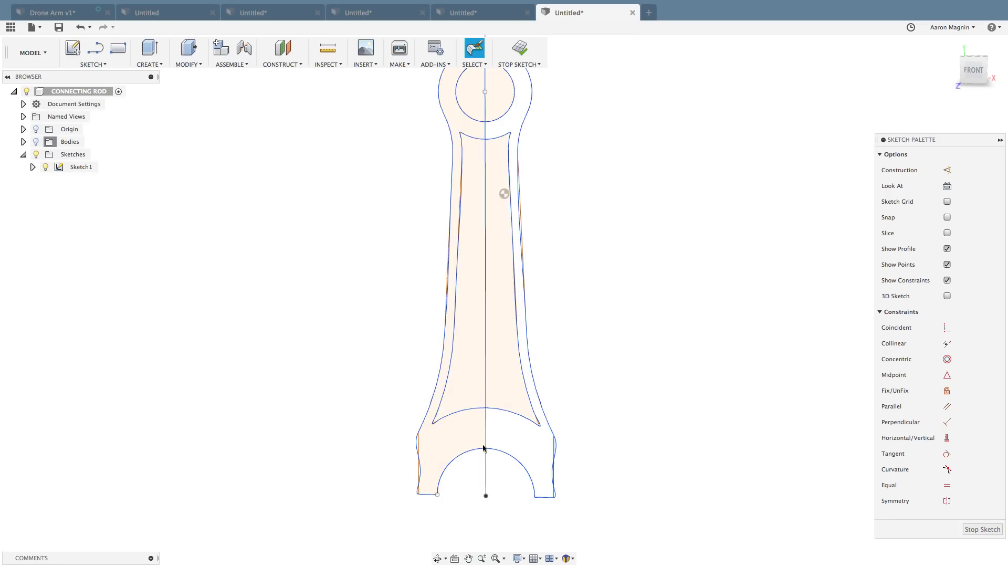
key(x)
scroll(610, 327, down, 2)
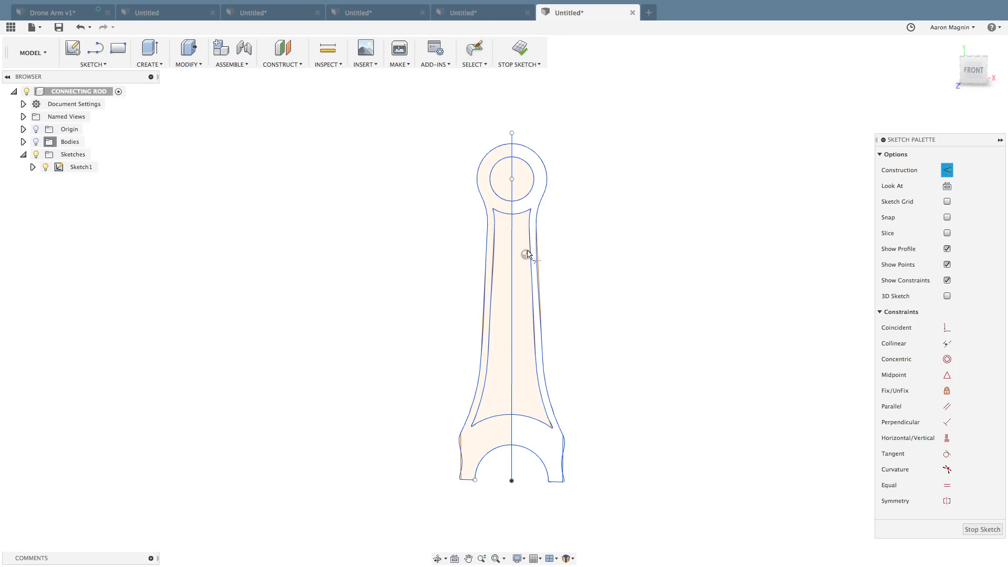
click(496, 452)
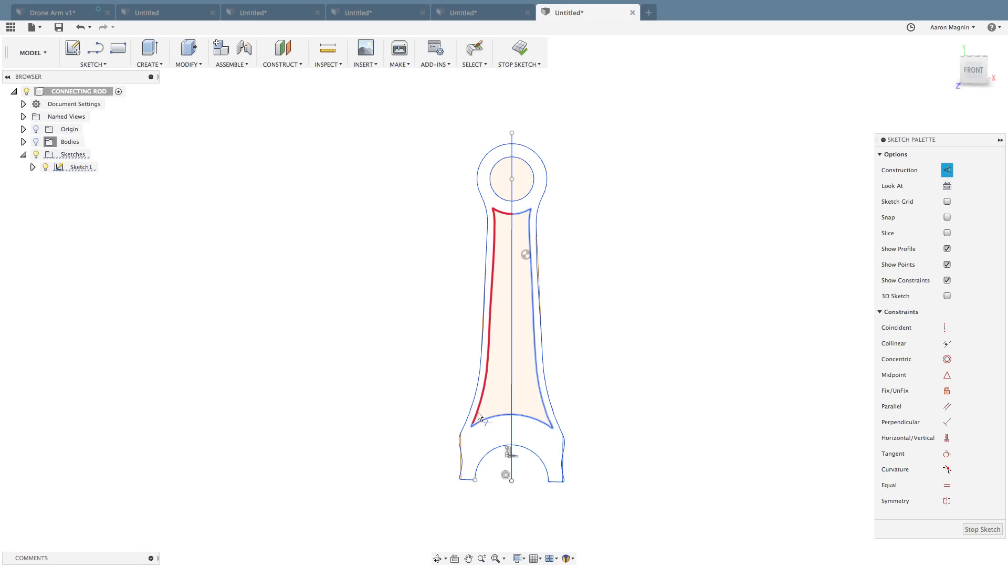
click(480, 419)
click(490, 418)
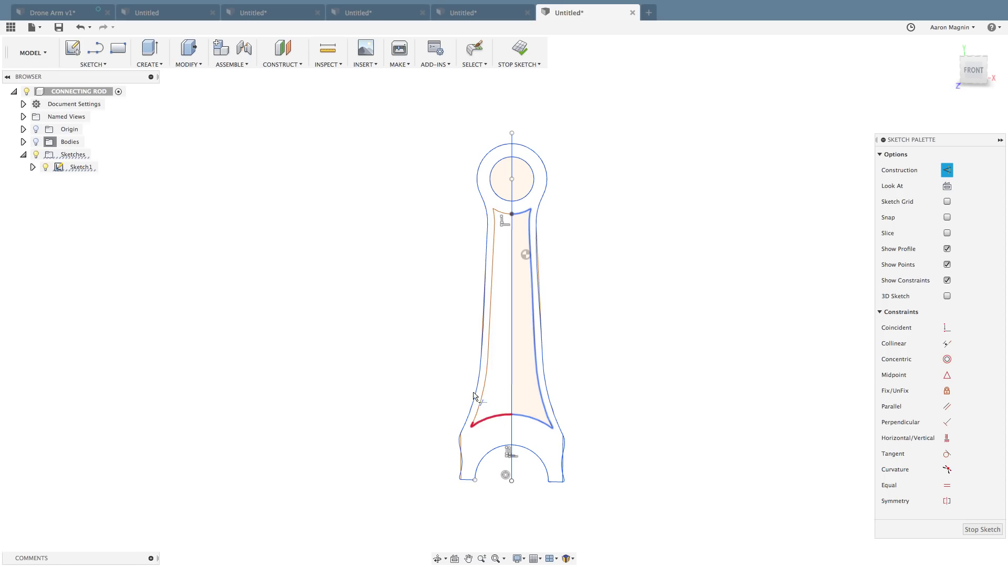
click(473, 402)
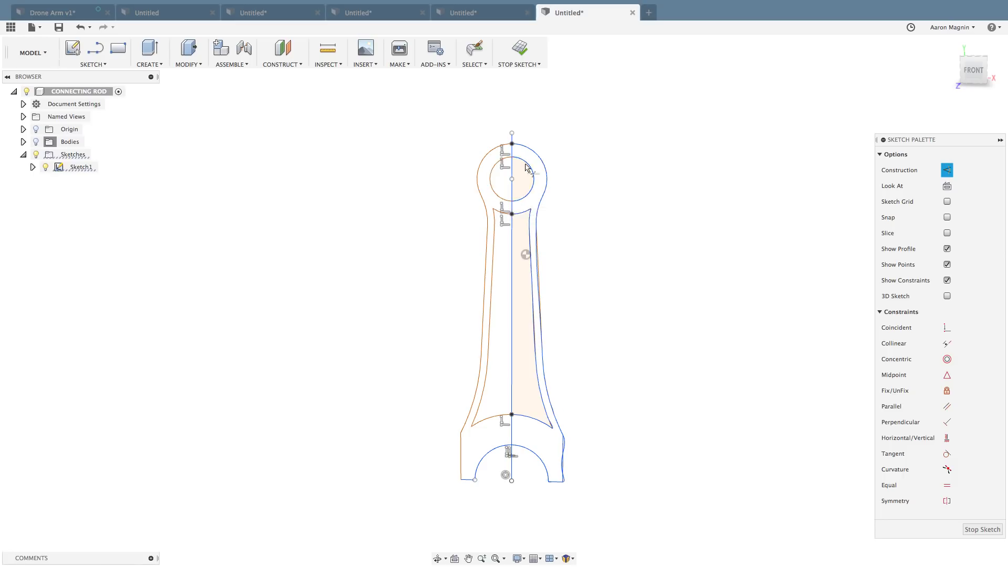
Trim the wavy spline segments along the right leg's outer side and bottom corner so the straight fitted lines remain.
scroll(549, 328, up, 5)
mouse_move(569, 402)
middle_down()
mouse_move(573, 261)
mouse_move(553, 269)
middle_up()
scroll(556, 233, down, 3)
scroll(586, 423, up, 3)
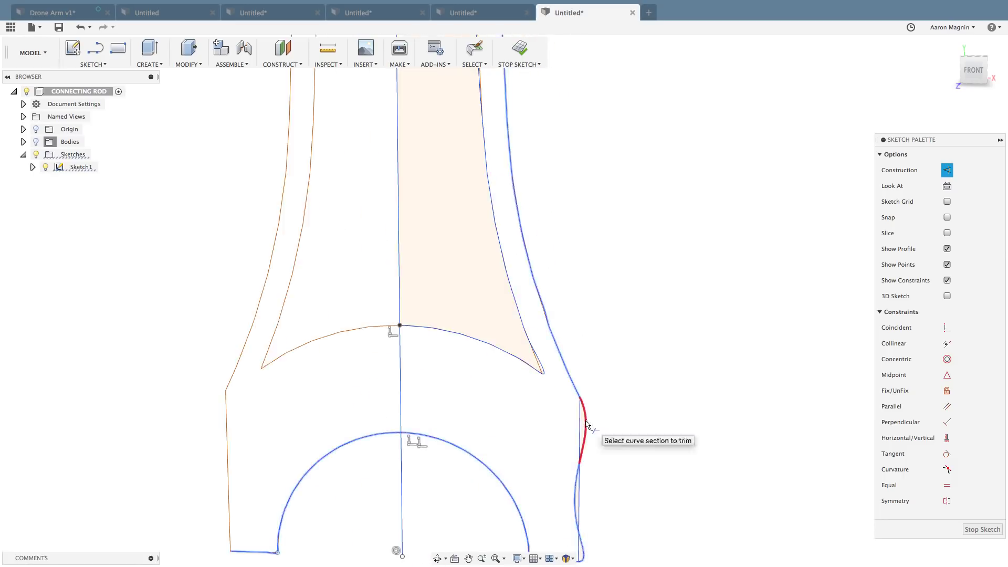
scroll(587, 423, up, 3)
middle_drag(612, 415, 603, 313)
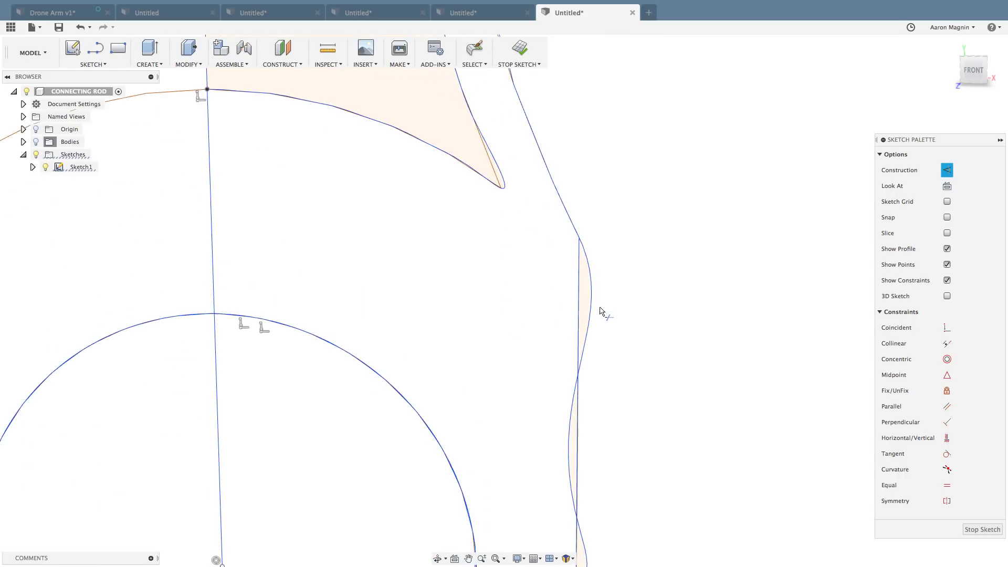
click(591, 309)
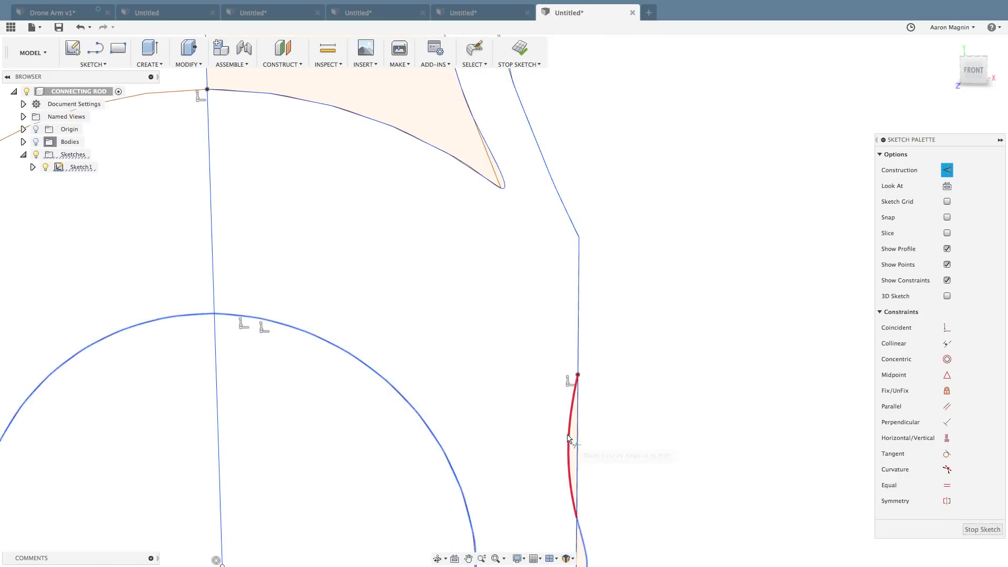
click(630, 477)
middle_drag(630, 478, 597, 405)
click(587, 409)
scroll(499, 433, down, 8)
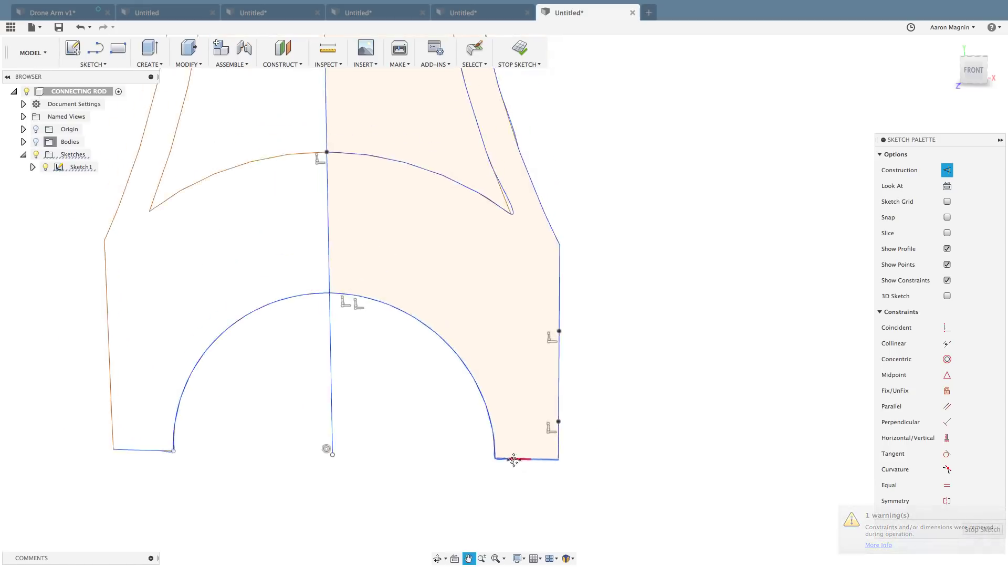
scroll(563, 231, down, 3)
middle_drag(549, 275, 546, 347)
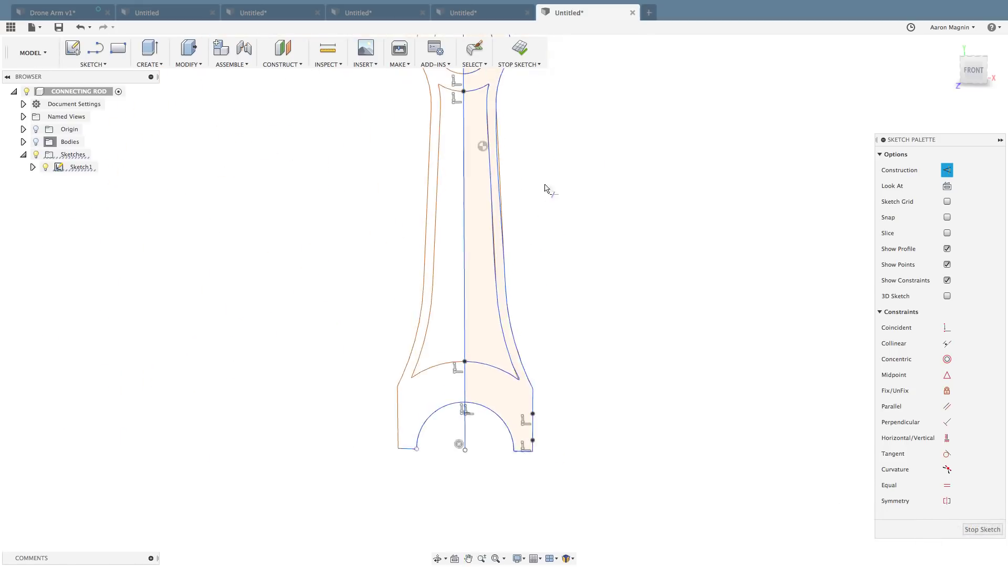
middle_drag(544, 189, 537, 283)
scroll(537, 283, down, 1)
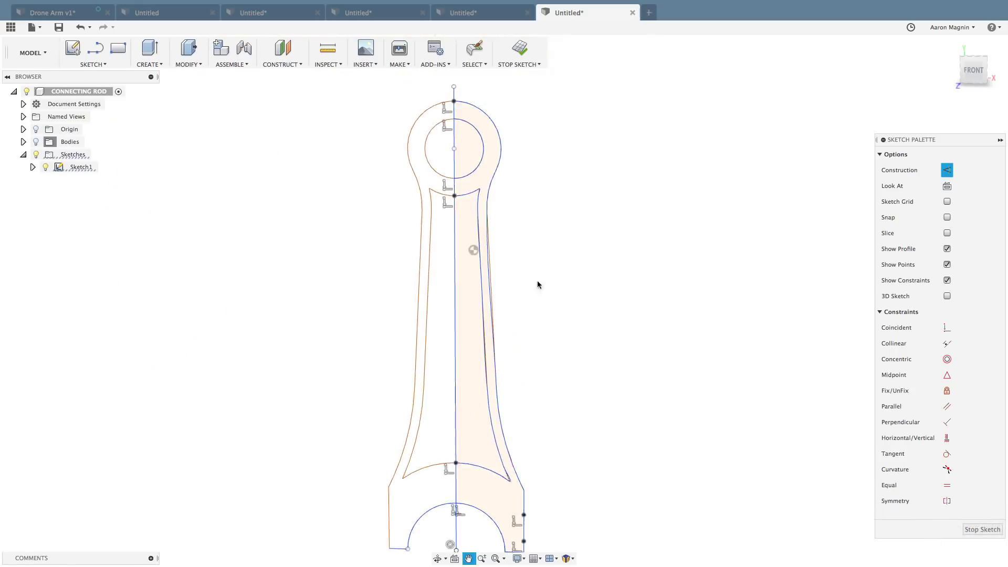
Finish the sketch and start extruding the rod's two right-half profiles, pulling the distance to about -5.189 in.
click(519, 48)
scroll(540, 263, down, 2)
shift+middle_drag(539, 266, 527, 271)
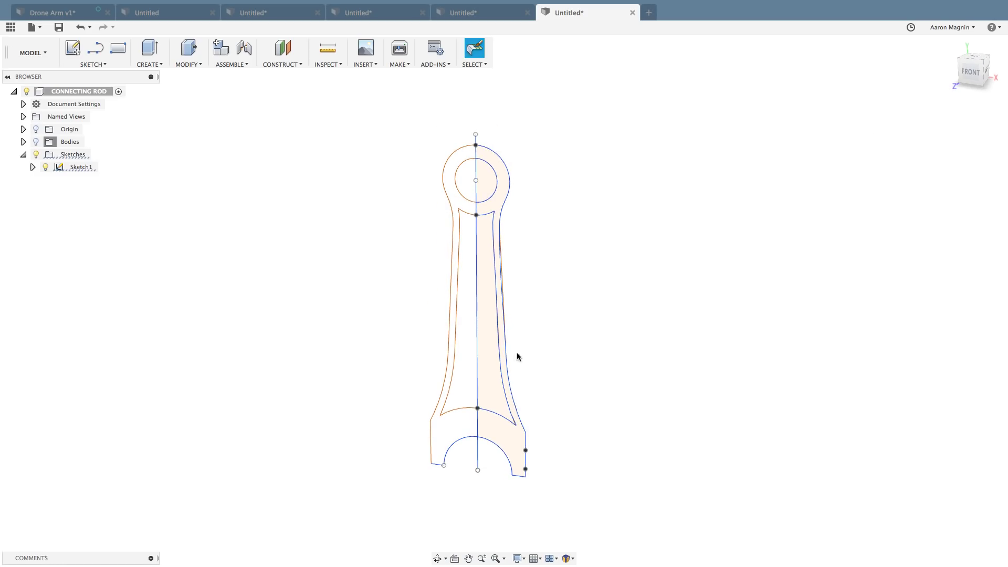
key(e)
click(487, 382)
click(490, 317)
mouse_move(490, 317)
shift+middle_down()
mouse_move(525, 310)
mouse_move(507, 319)
shift+middle_up()
drag(489, 327, 593, 256)
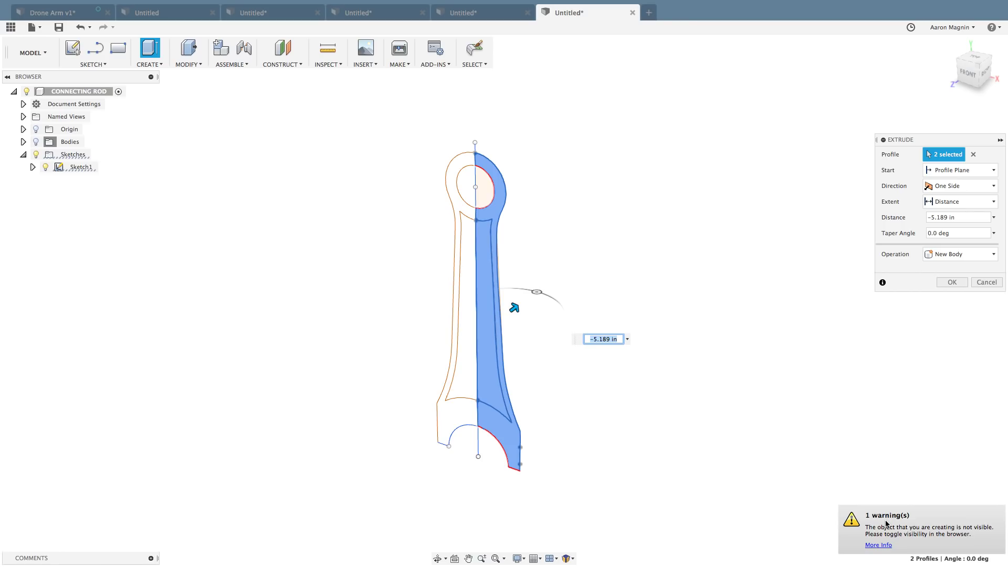
Show the bodies for reference, set the extrusion distance to -4 in as a new body, and accept it.
click(36, 142)
shift+middle_drag(240, 243, 352, 286)
scroll(493, 314, up, 5)
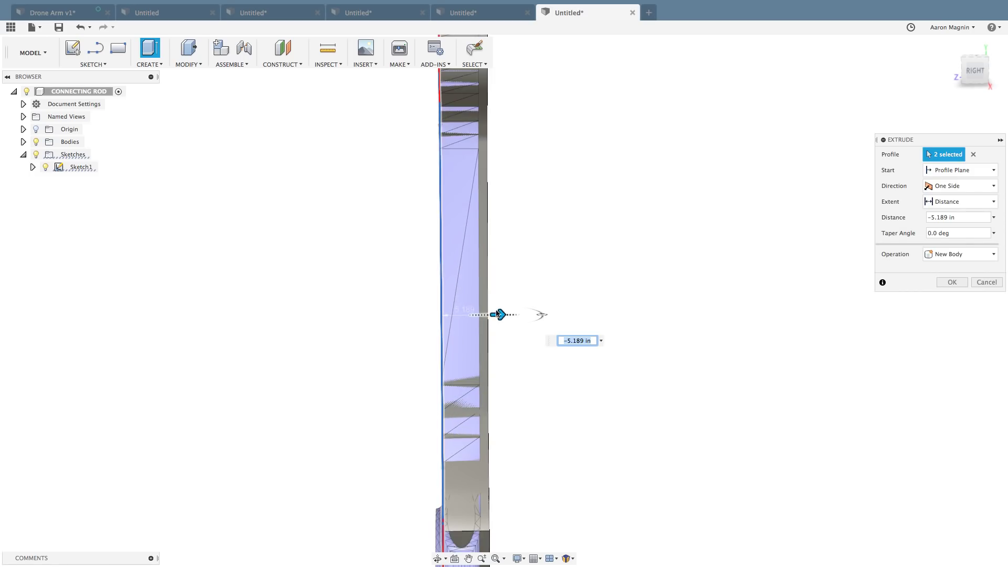
drag(498, 314, 488, 313)
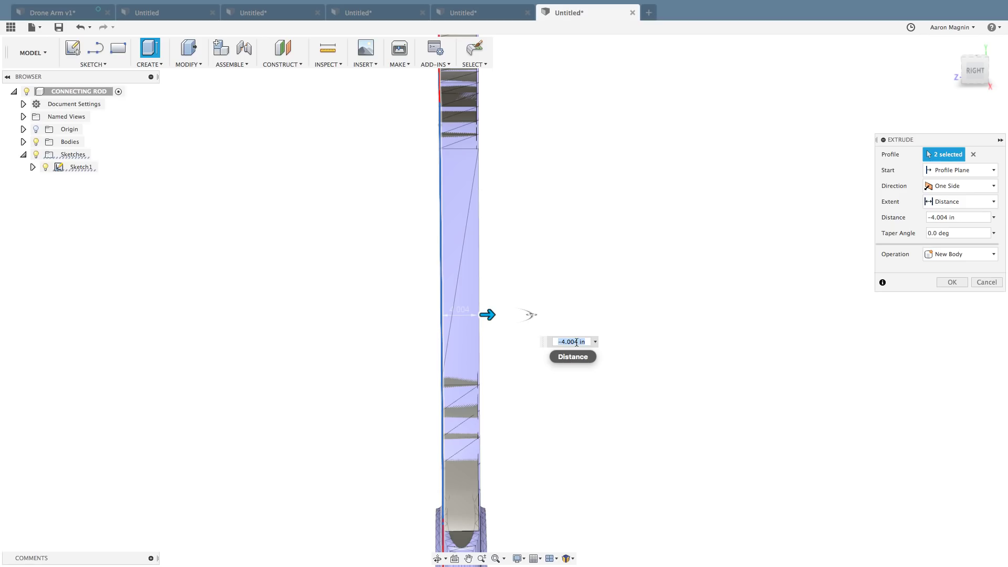
text(-4)
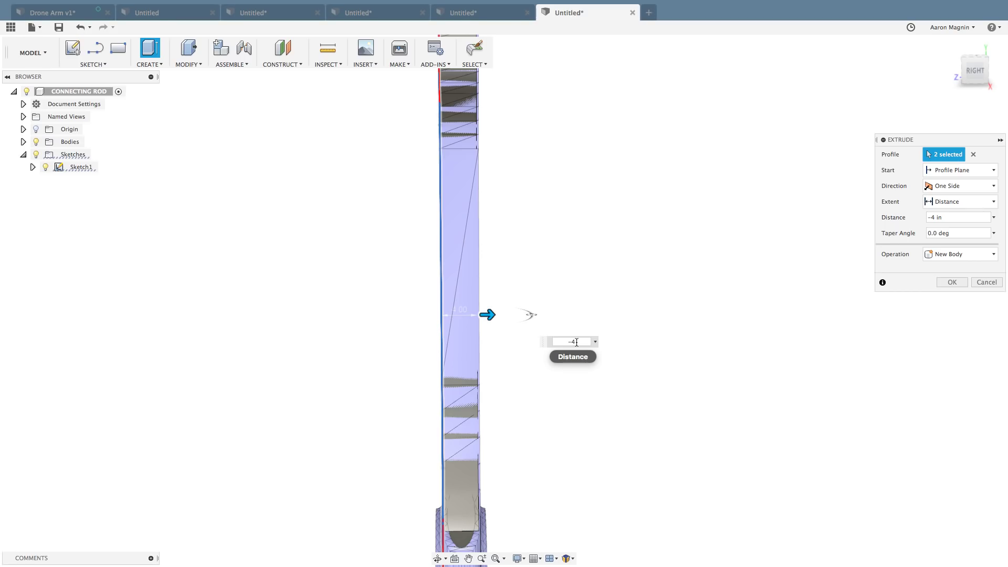
key(Return)
shift+middle_drag(575, 341, 625, 367)
scroll(559, 459, up, 3)
scroll(559, 457, down, 2)
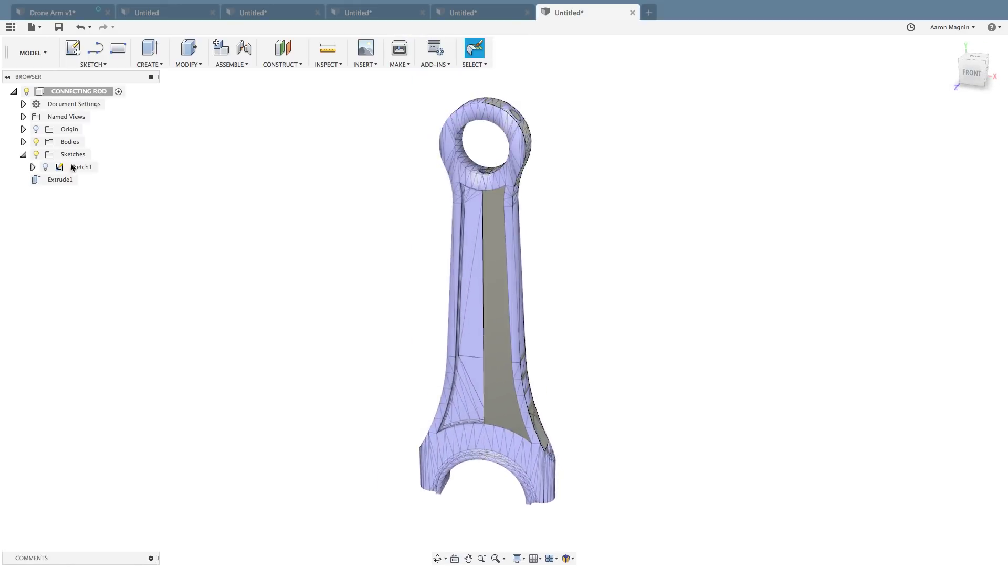
Expand the bodies list, hide MeshBody1 and examine the extruded half body from several angles.
click(35, 142)
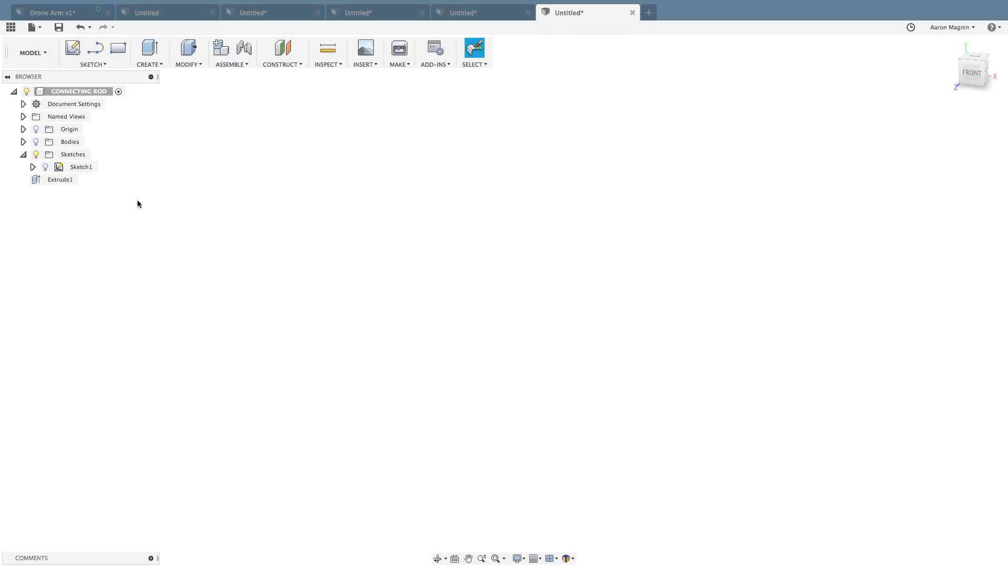
click(35, 141)
click(23, 142)
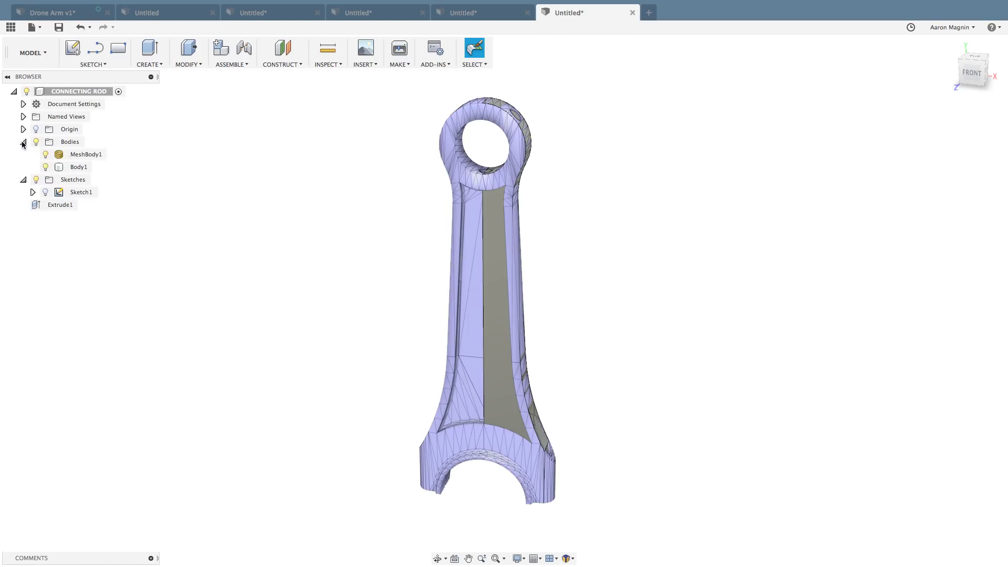
click(46, 154)
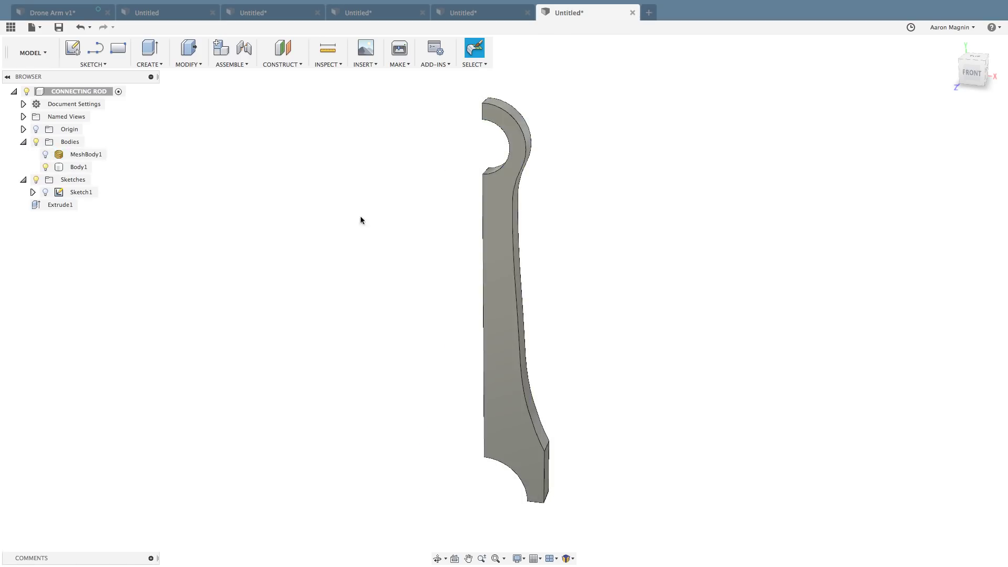
shift+middle_drag(405, 254, 369, 252)
key(Escape)
shift+middle_drag(681, 432, 631, 398)
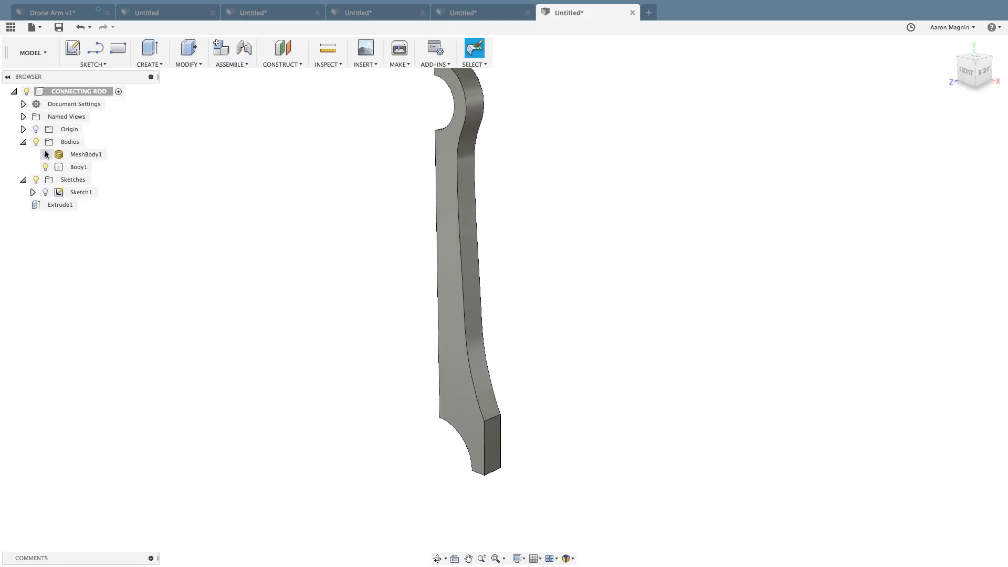
Show MeshBody1 for reference and offset the flat outer face at the foot of Body1 to match the mesh's outer edge.
right_drag(522, 440, 559, 430)
click(492, 436)
mouse_move(502, 442)
mouse_down()
mouse_move(519, 443)
mouse_move(492, 440)
mouse_move(507, 446)
mouse_up()
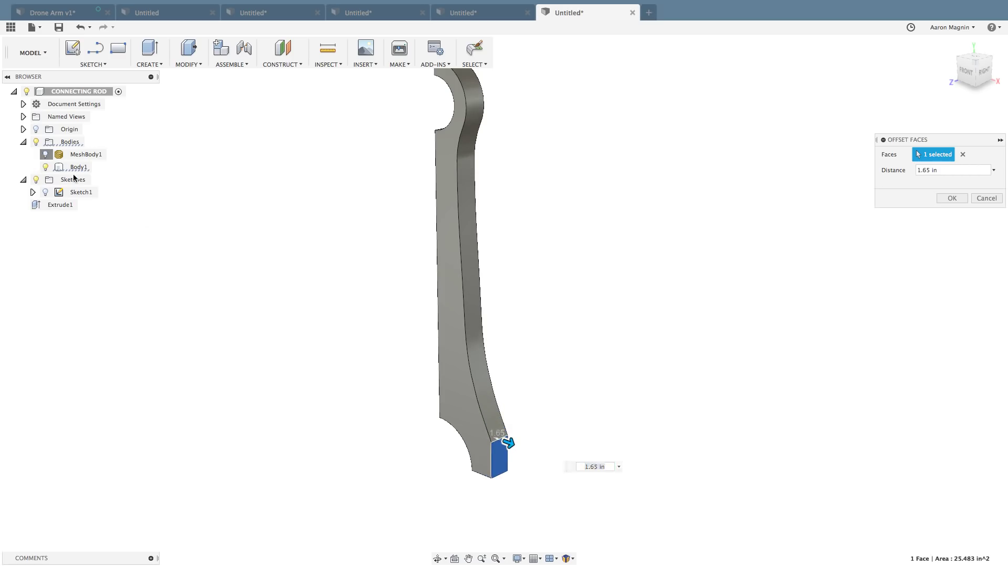
click(45, 154)
scroll(491, 473, up, 5)
shift+middle_drag(517, 446, 553, 452)
scroll(505, 414, up, 5)
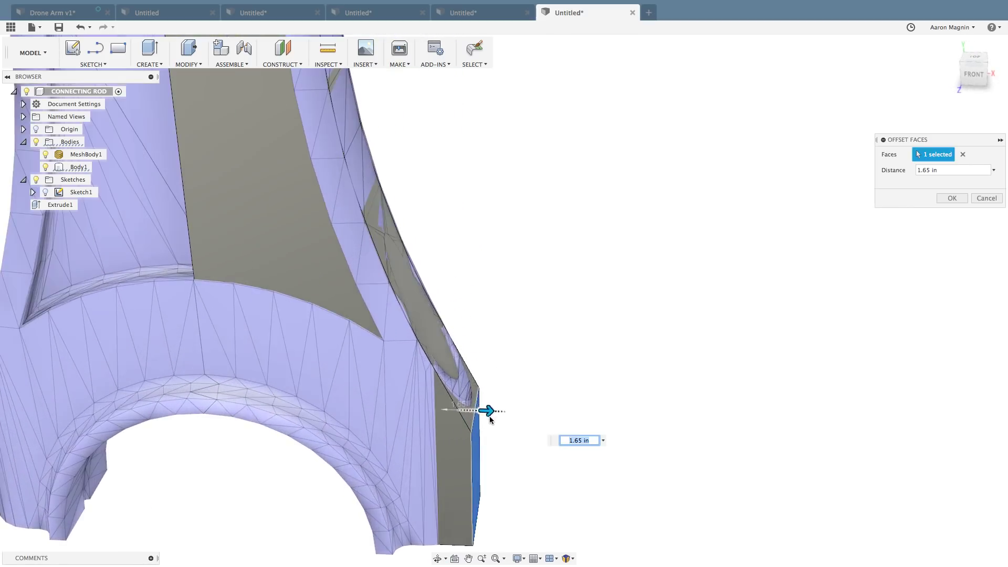
drag(492, 413, 486, 410)
shift+middle_drag(487, 410, 477, 403)
click(952, 199)
click(444, 454)
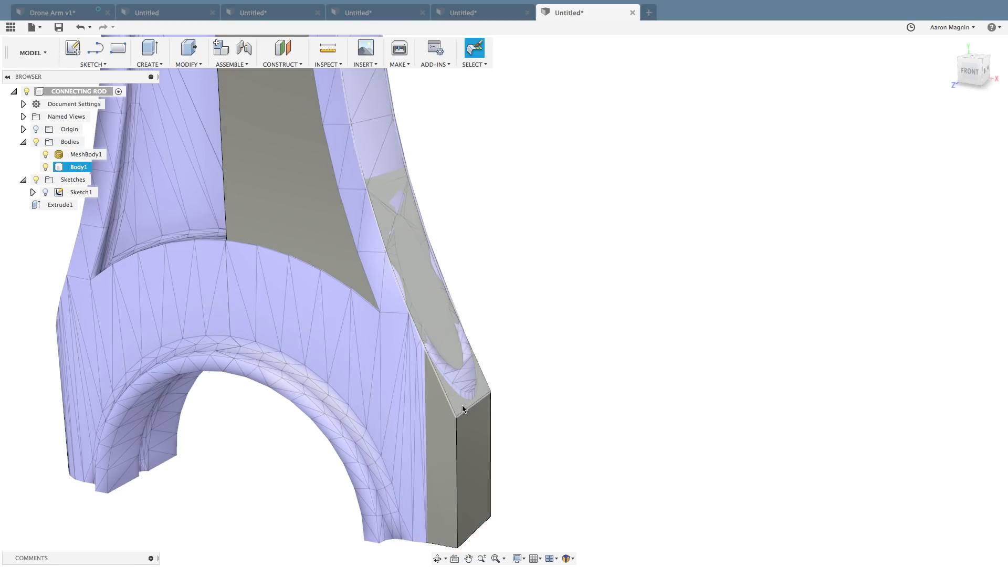
click(493, 426)
text(sfill)
key(Down)
key(Down)
key(Return)
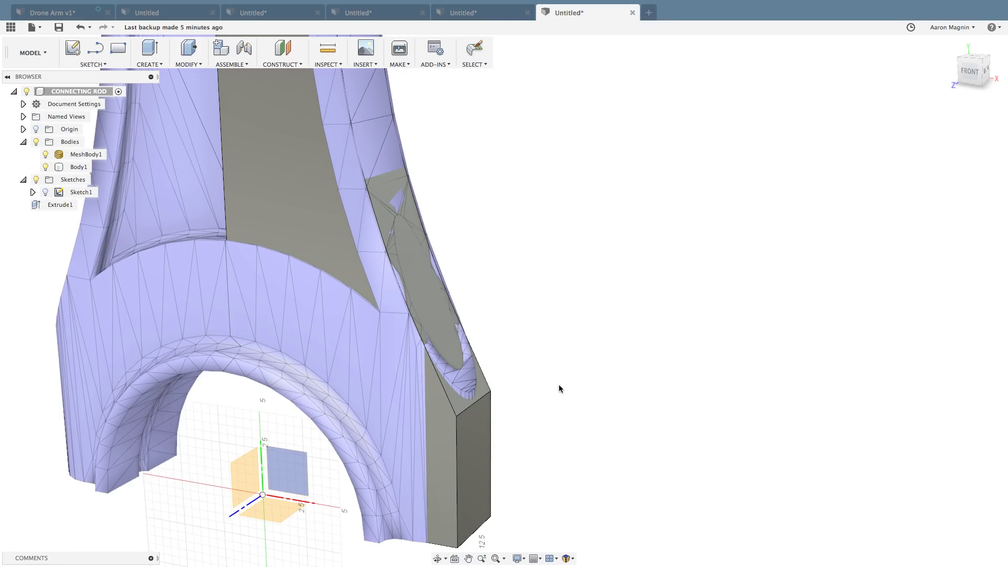
key(Escape)
Fillet the two vertical outer edges at the foot of Body1 with a constant radius of 2 in.
text(s)
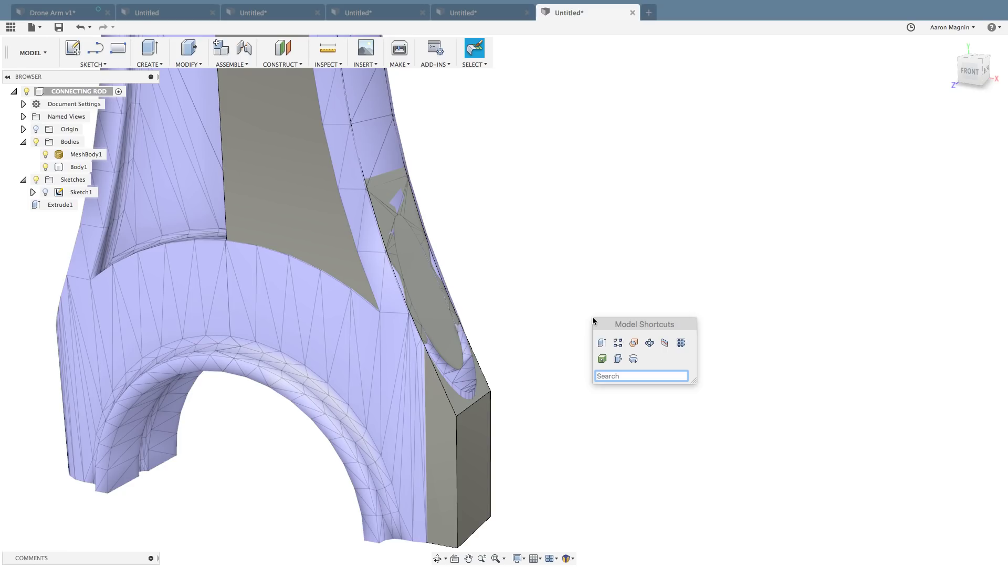
text(fill)
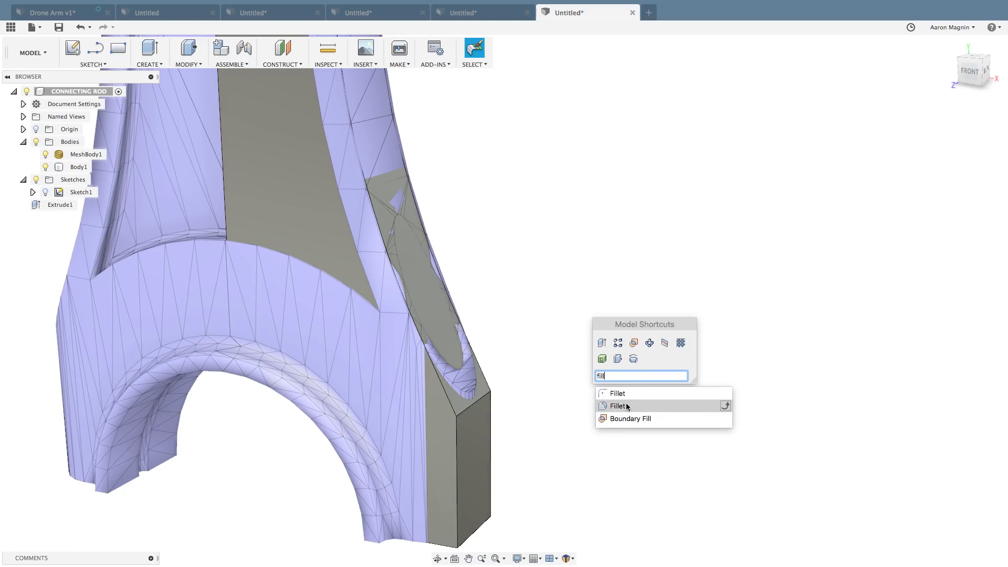
click(627, 407)
click(457, 439)
click(489, 430)
drag(506, 421, 483, 429)
text(2)
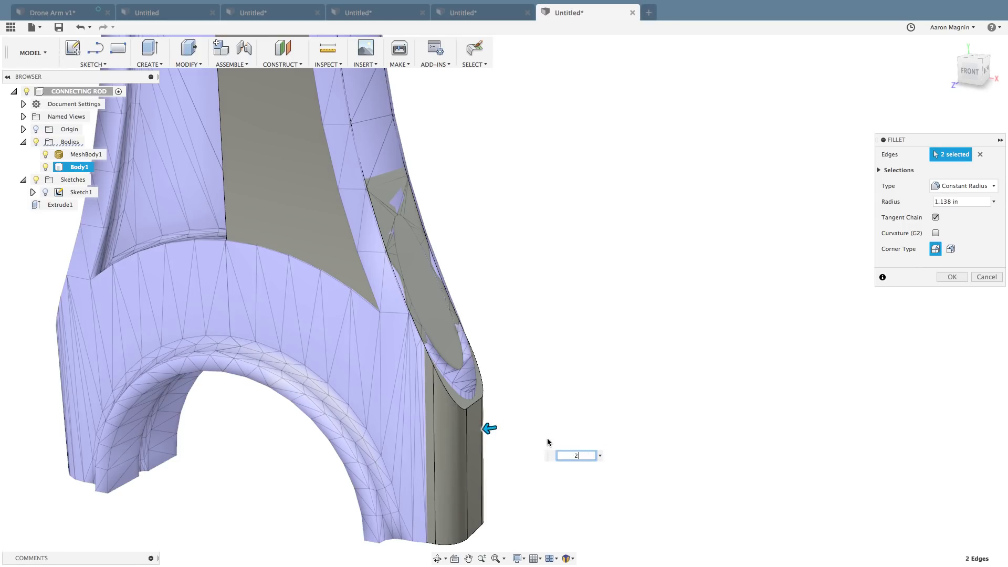
shift+middle_drag(578, 421, 600, 402)
scroll(519, 377, up, 6)
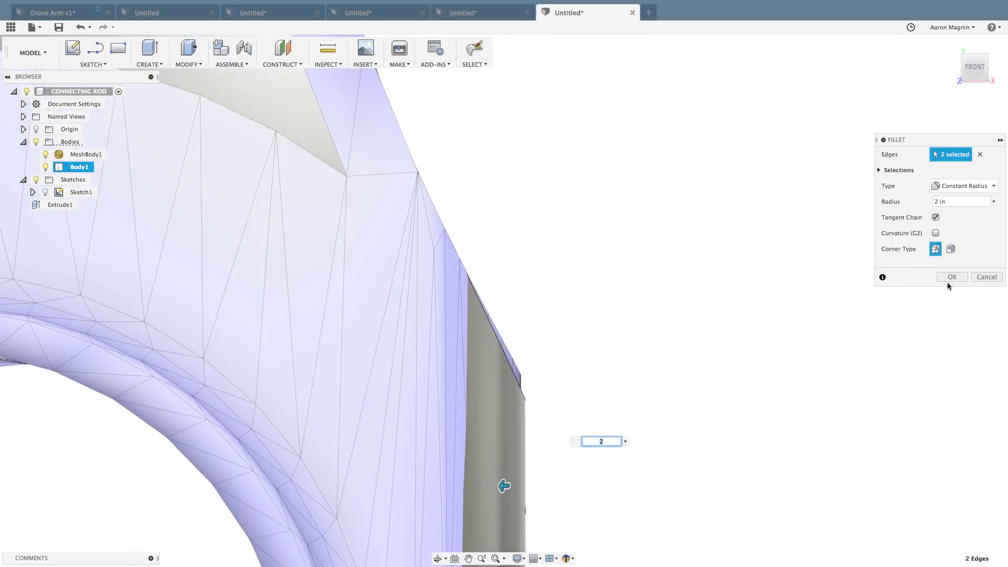
click(961, 279)
scroll(799, 334, down, 5)
shift+middle_drag(751, 360, 733, 330)
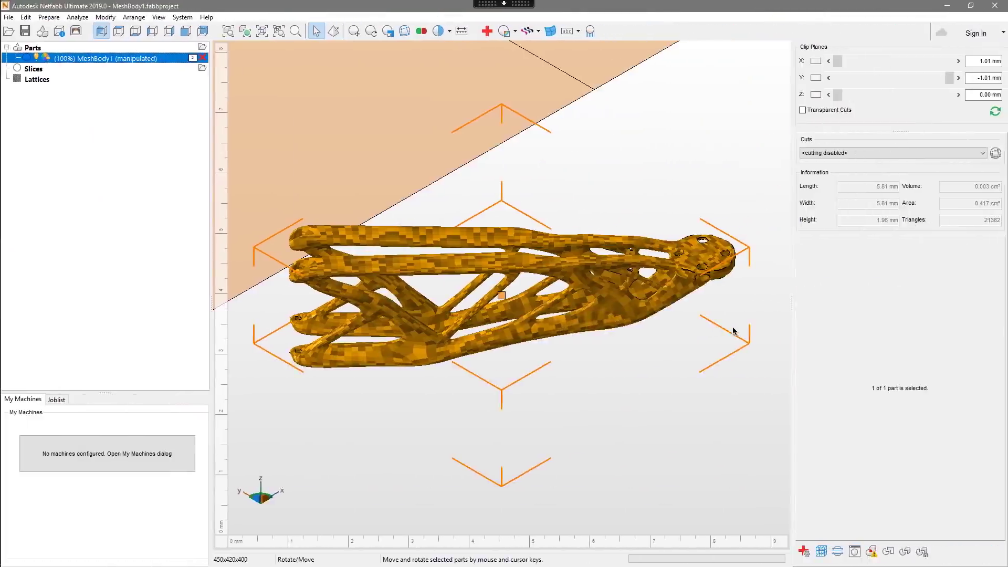
Switch to Chrome, reload the 360 LIVE: Joints and Motion video page, and review the viewer comments below the video.
mouse_move(3, 338)
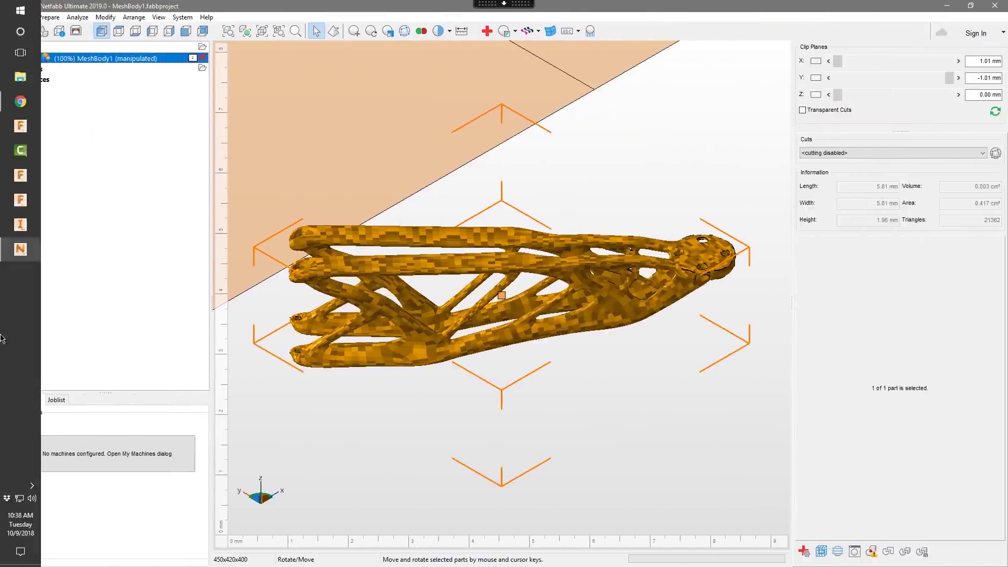
click(21, 101)
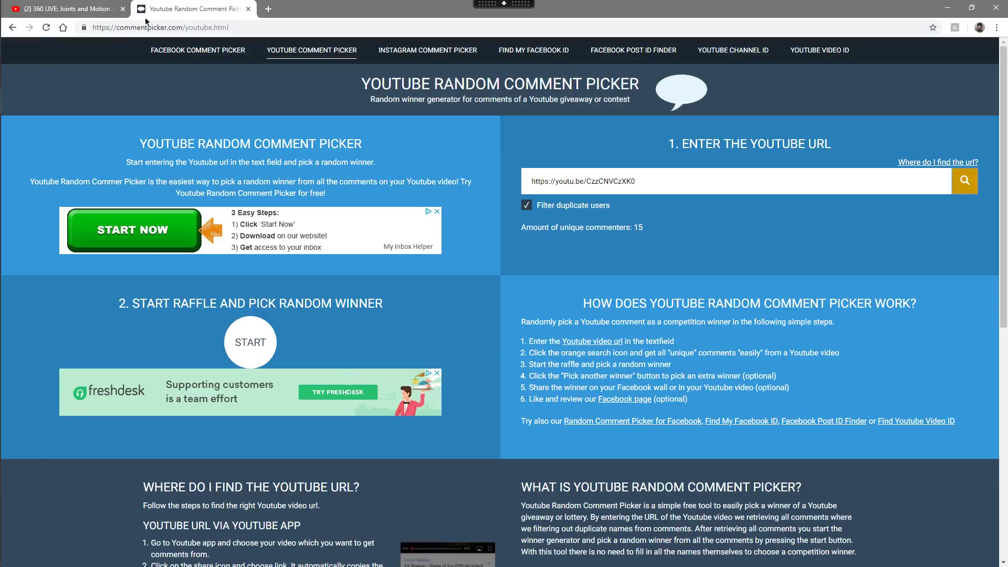
click(77, 16)
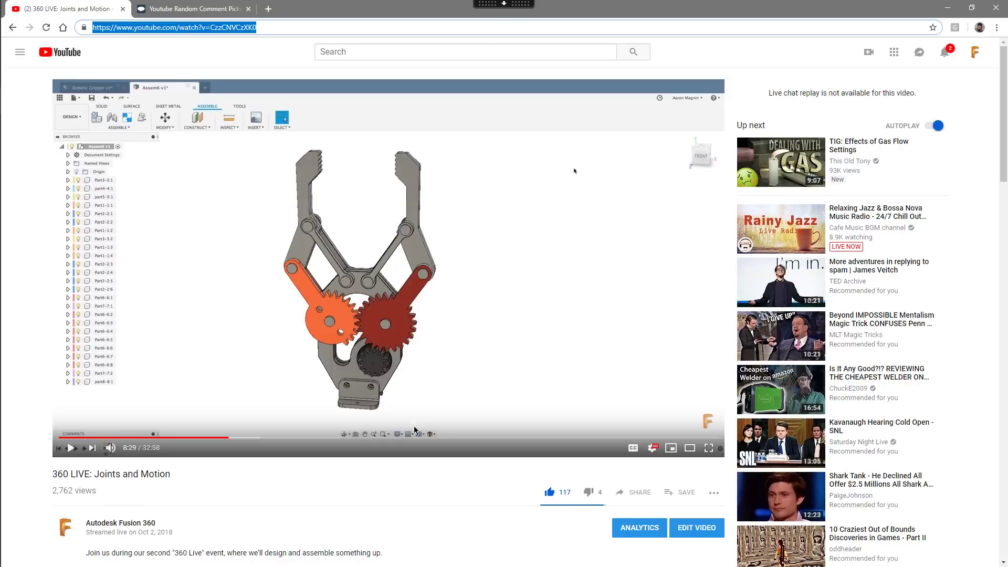
scroll(412, 431, down, 4)
click(46, 28)
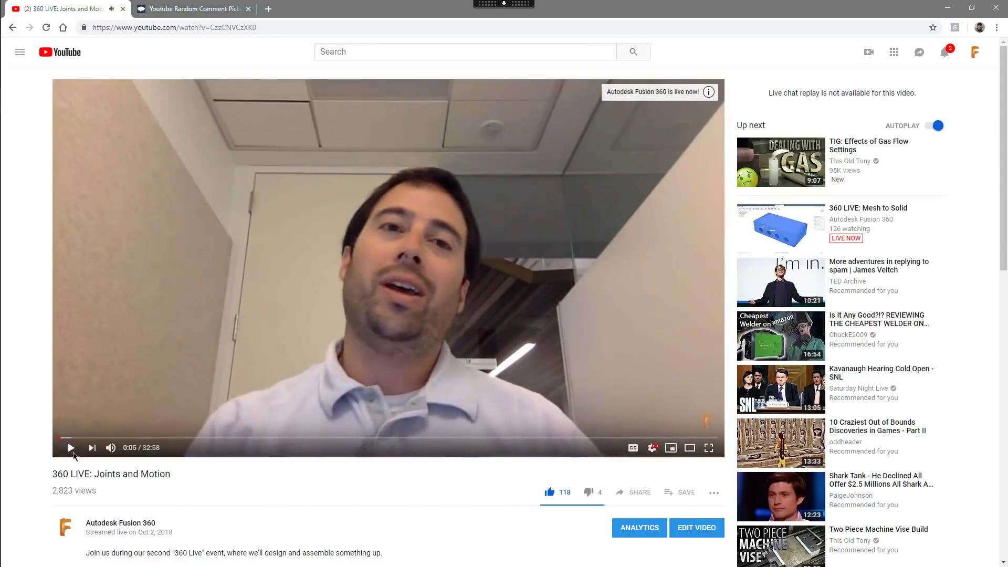
click(72, 451)
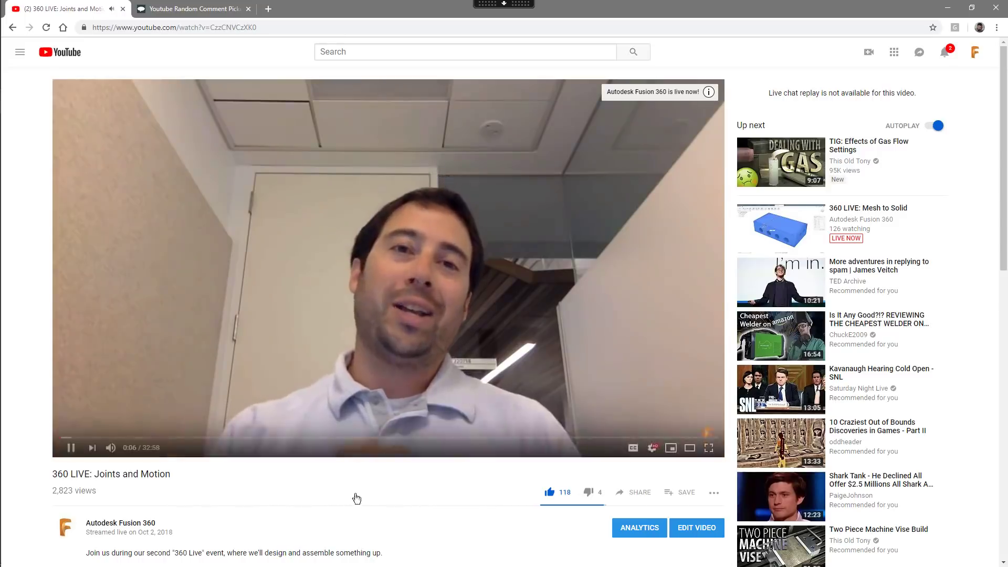
scroll(367, 446, down, 8)
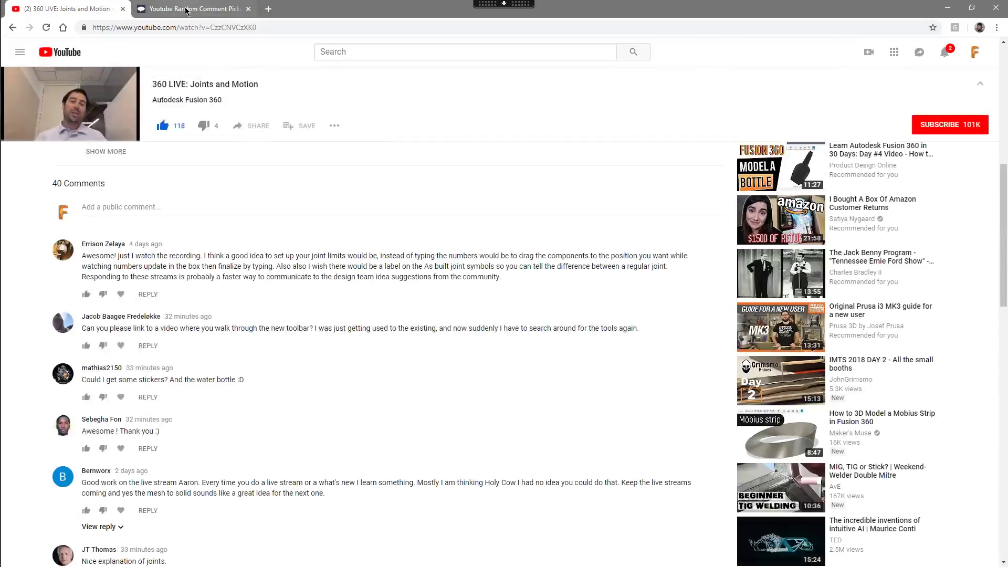
Load the Joints and Motion video's commenters into the YouTube Random Comment Picker using its copied URL, and start the winner raffle.
click(188, 26)
key(ctrl+c)
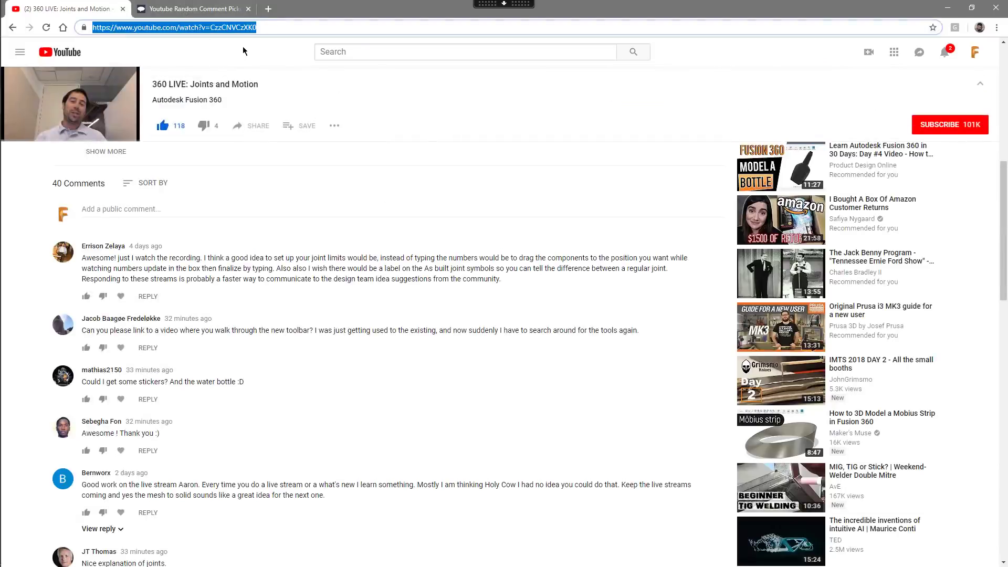
click(193, 8)
click(566, 172)
key(ctrl+a)
key(ctrl+v)
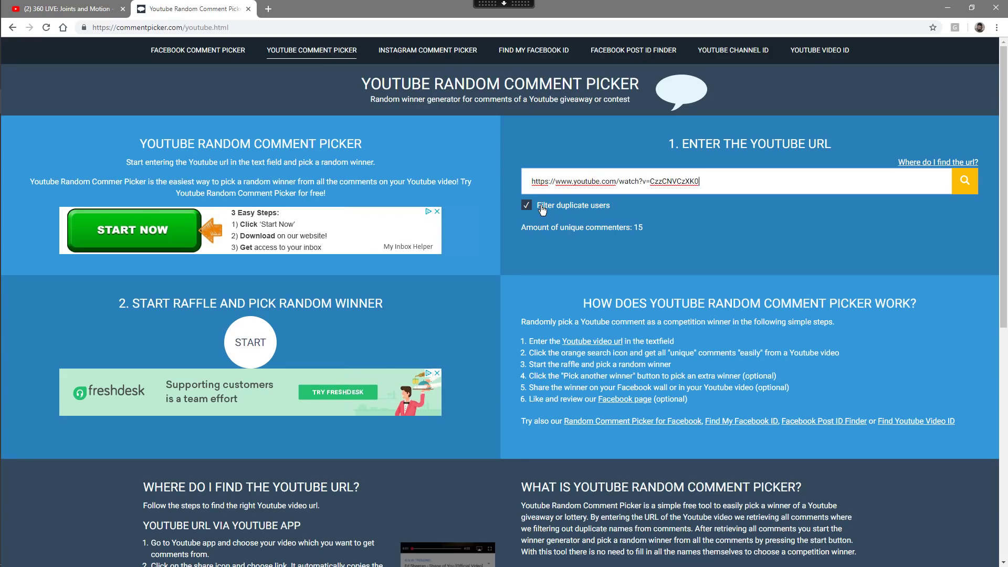
click(963, 189)
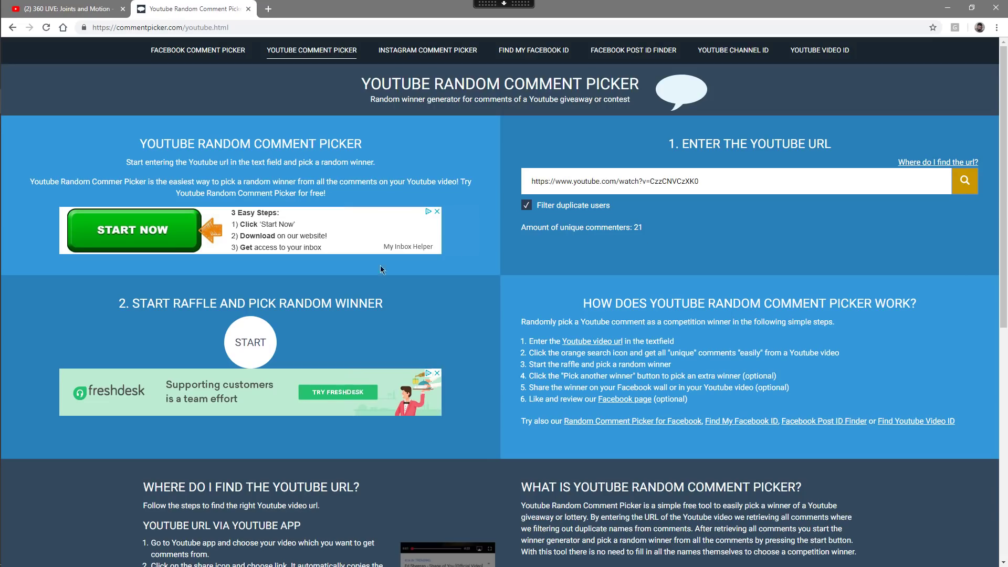
click(250, 344)
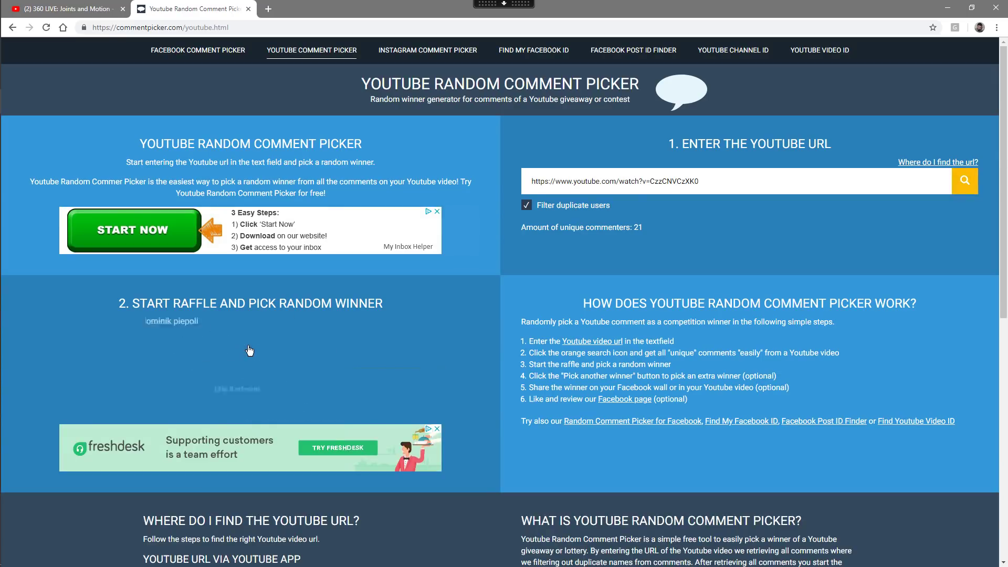